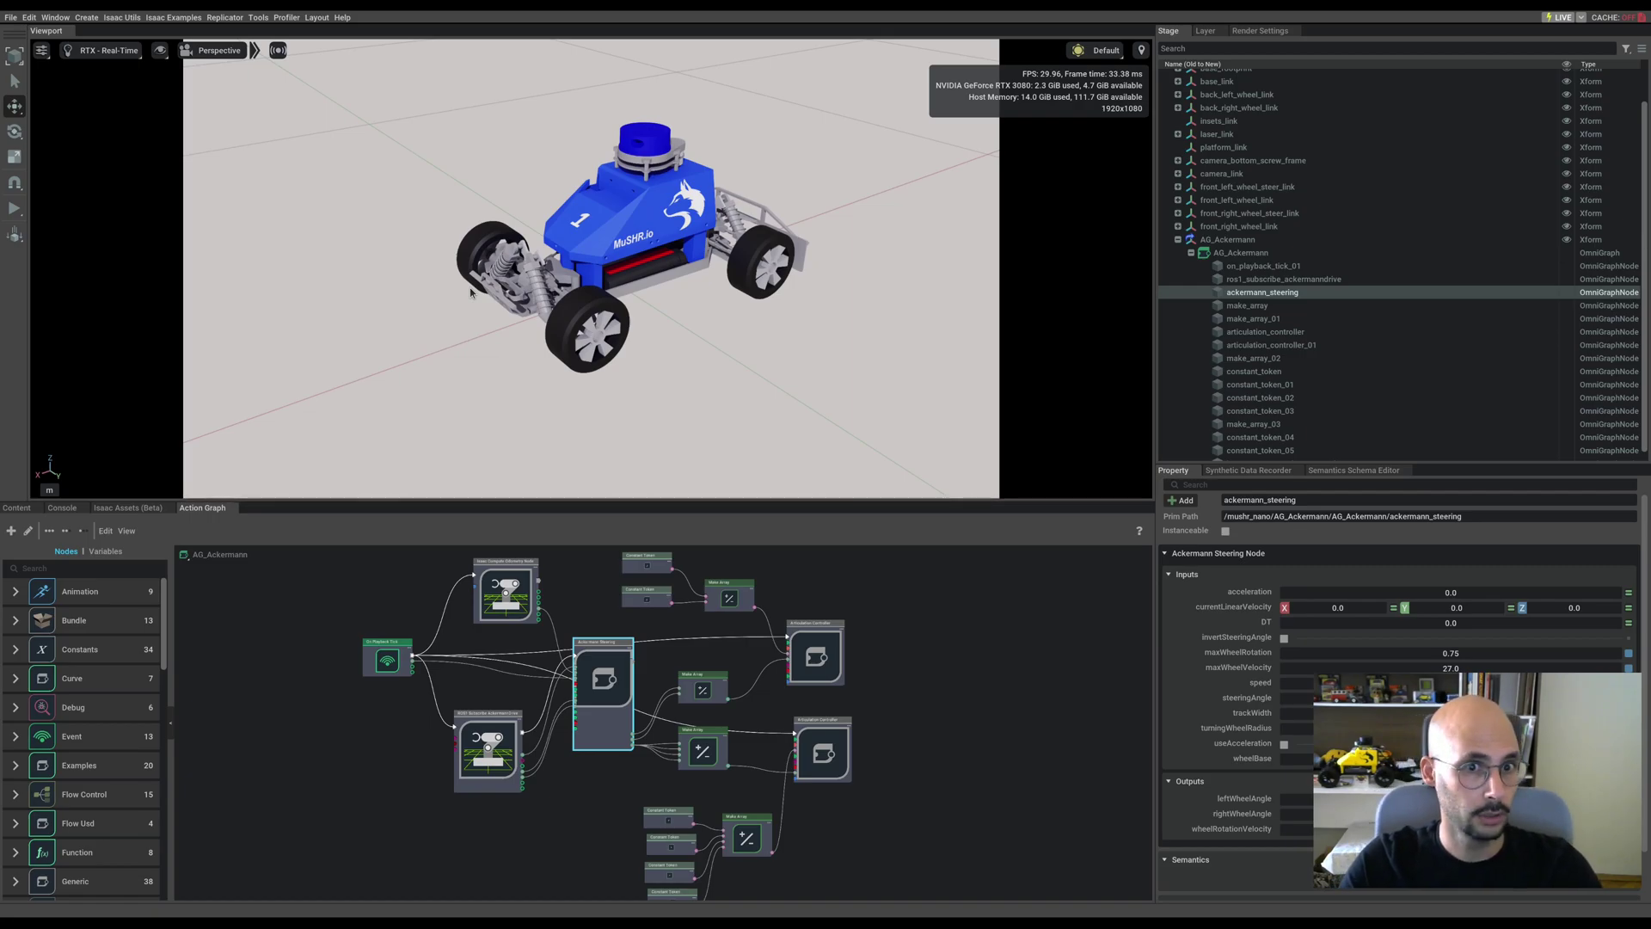
# Create a new stage and add a physics scene under the World prim
pyautogui.click(12, 18)
pyautogui.click(25, 40)
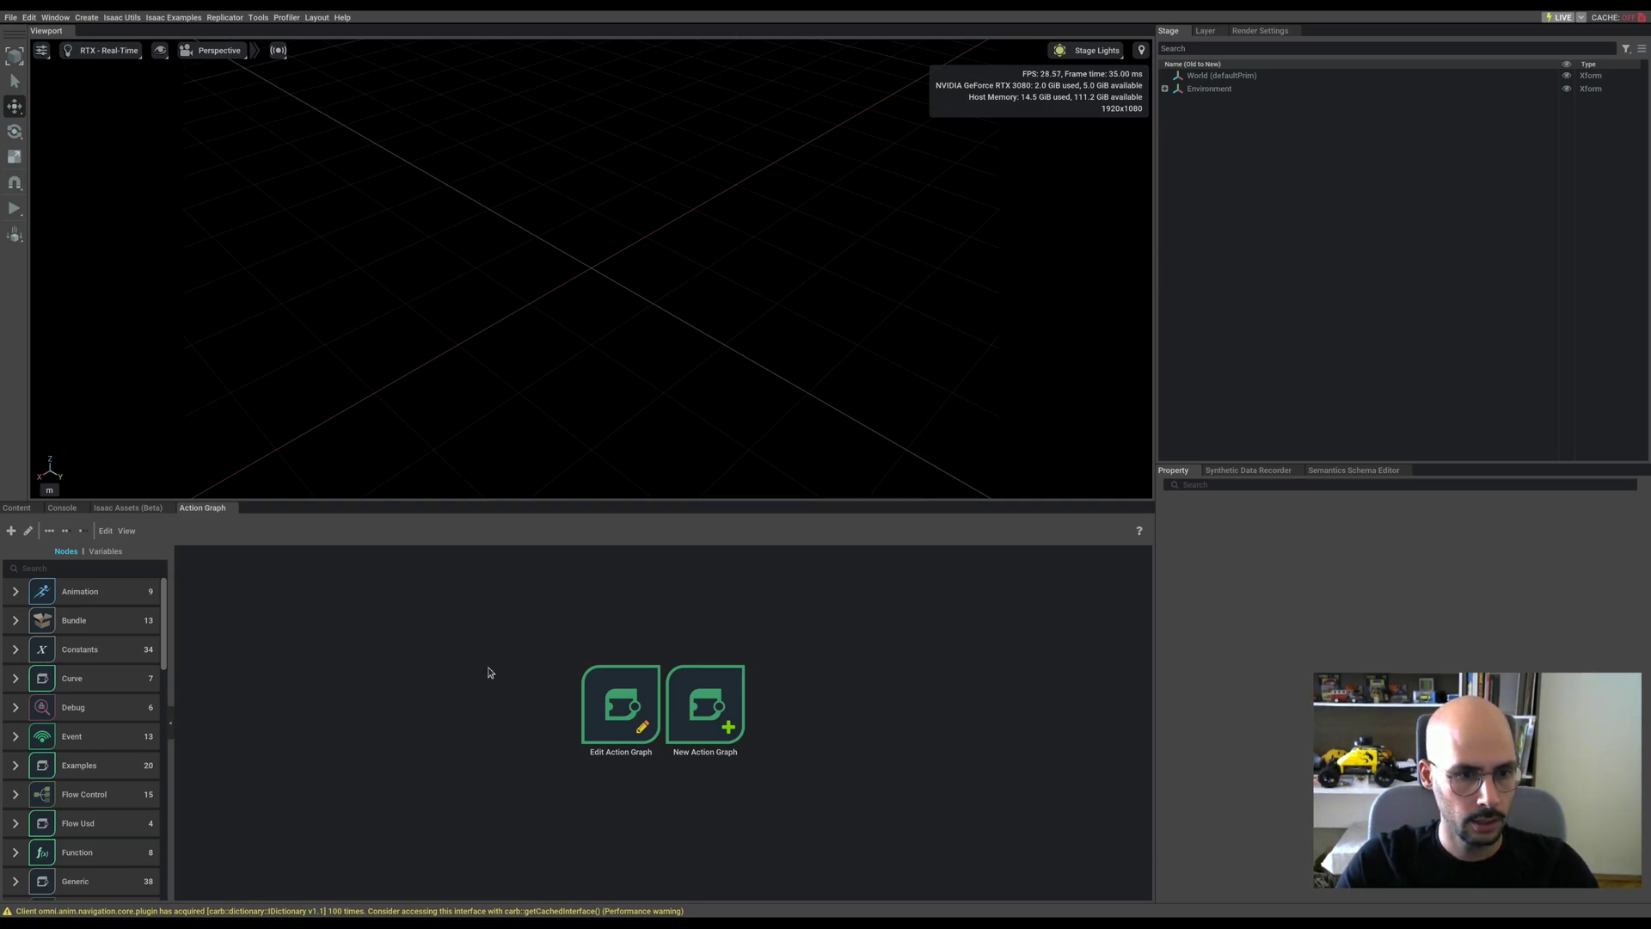
pyautogui.click(1226, 76)
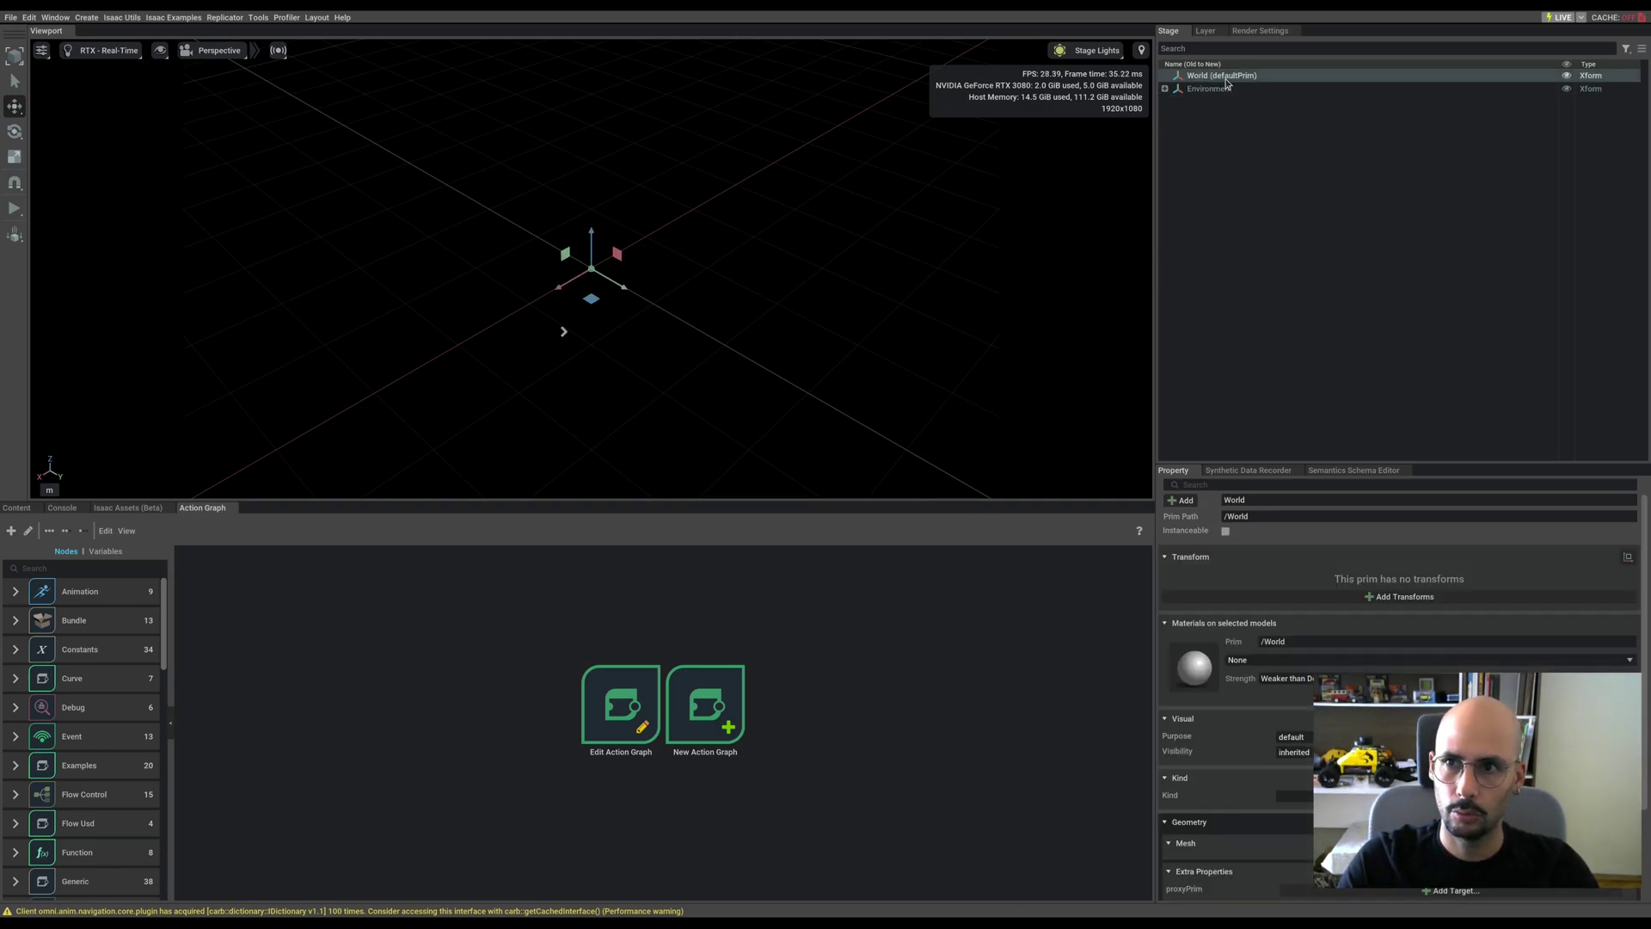
pyautogui.rightClick(1229, 79)
pyautogui.moveTo(1270, 103)
pyautogui.moveTo(1450, 271)
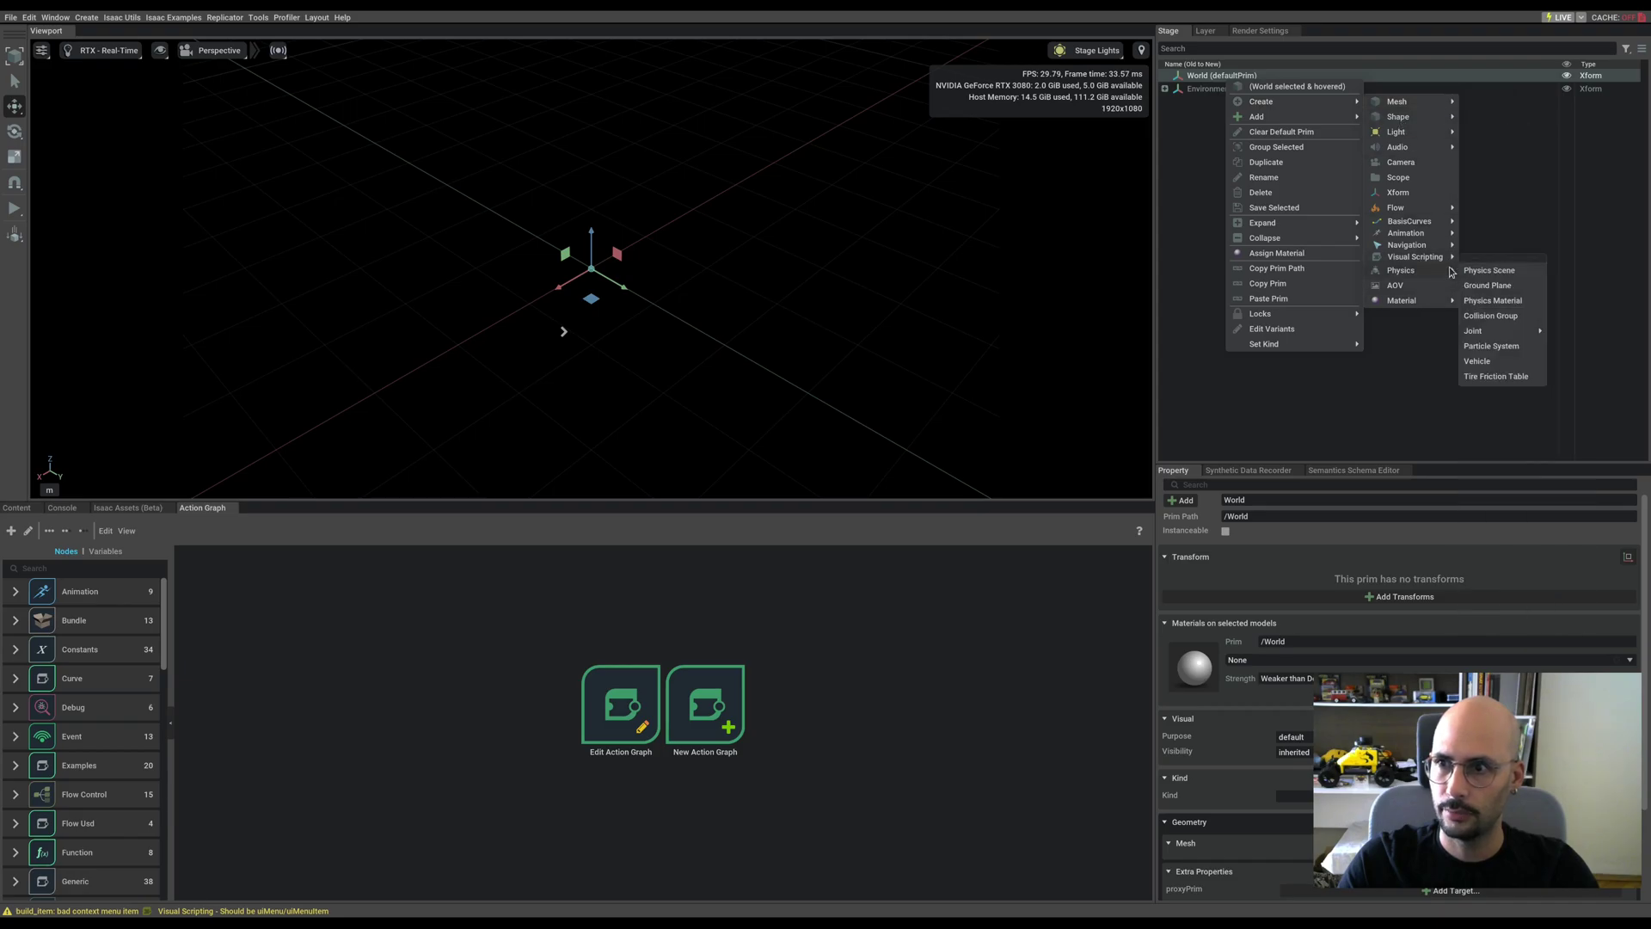
pyautogui.click(1513, 275)
# Add a physics ground plane to the stage under the World prim
pyautogui.rightClick(1229, 77)
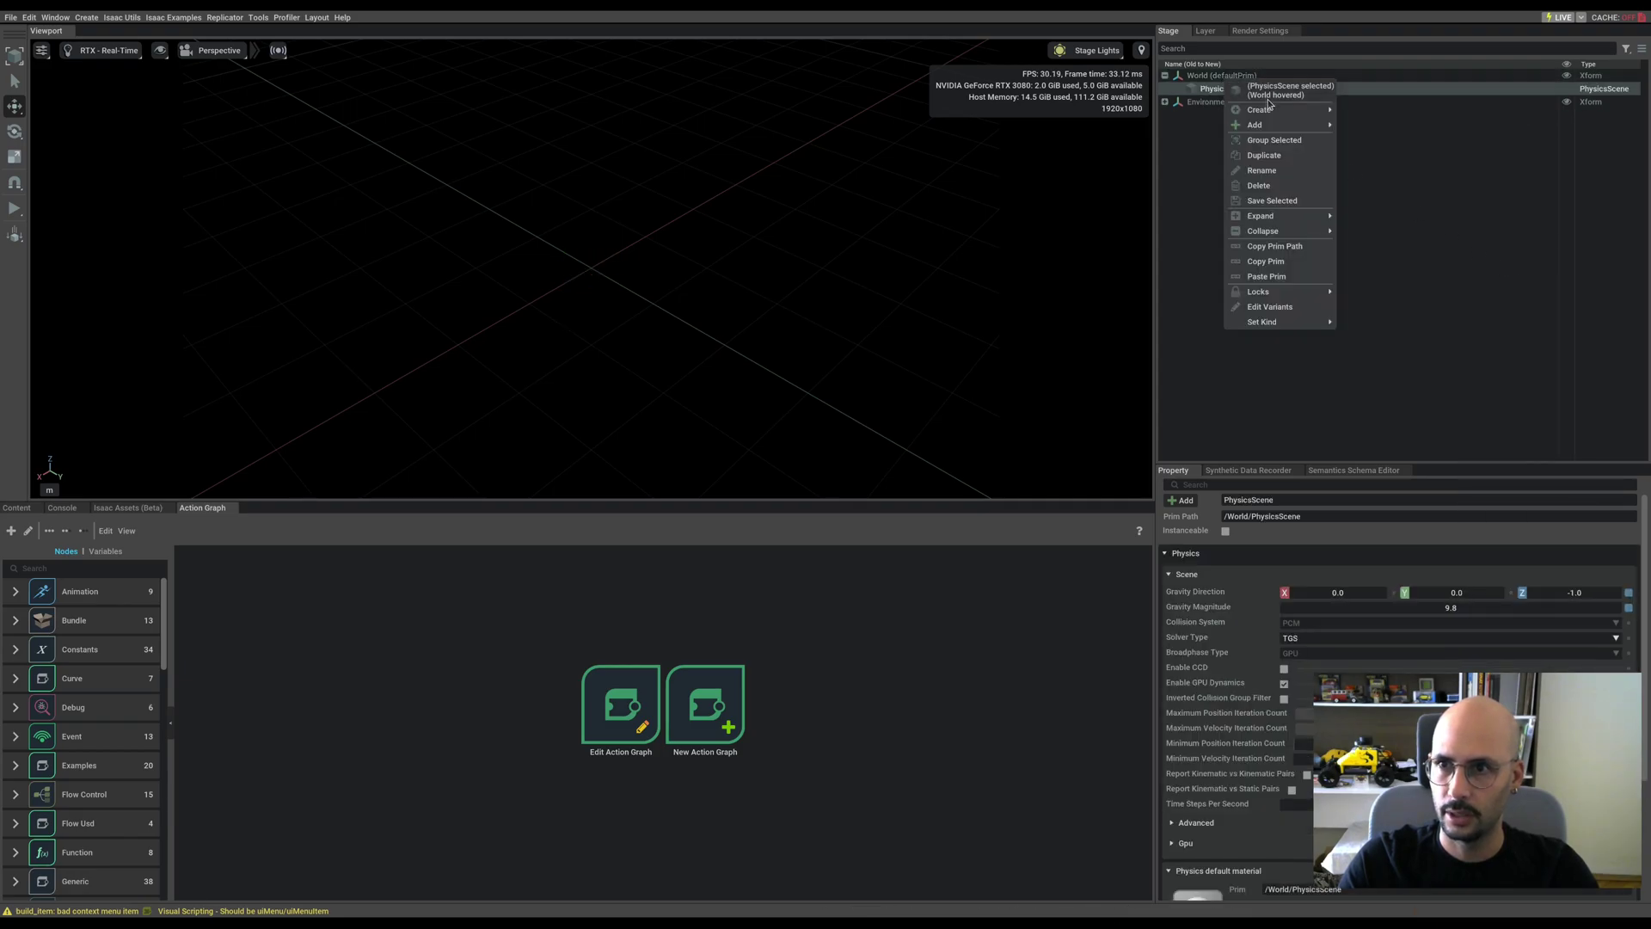
pyautogui.moveTo(1265, 110)
pyautogui.moveTo(1371, 125)
pyautogui.moveTo(1412, 283)
pyautogui.click(1462, 294)
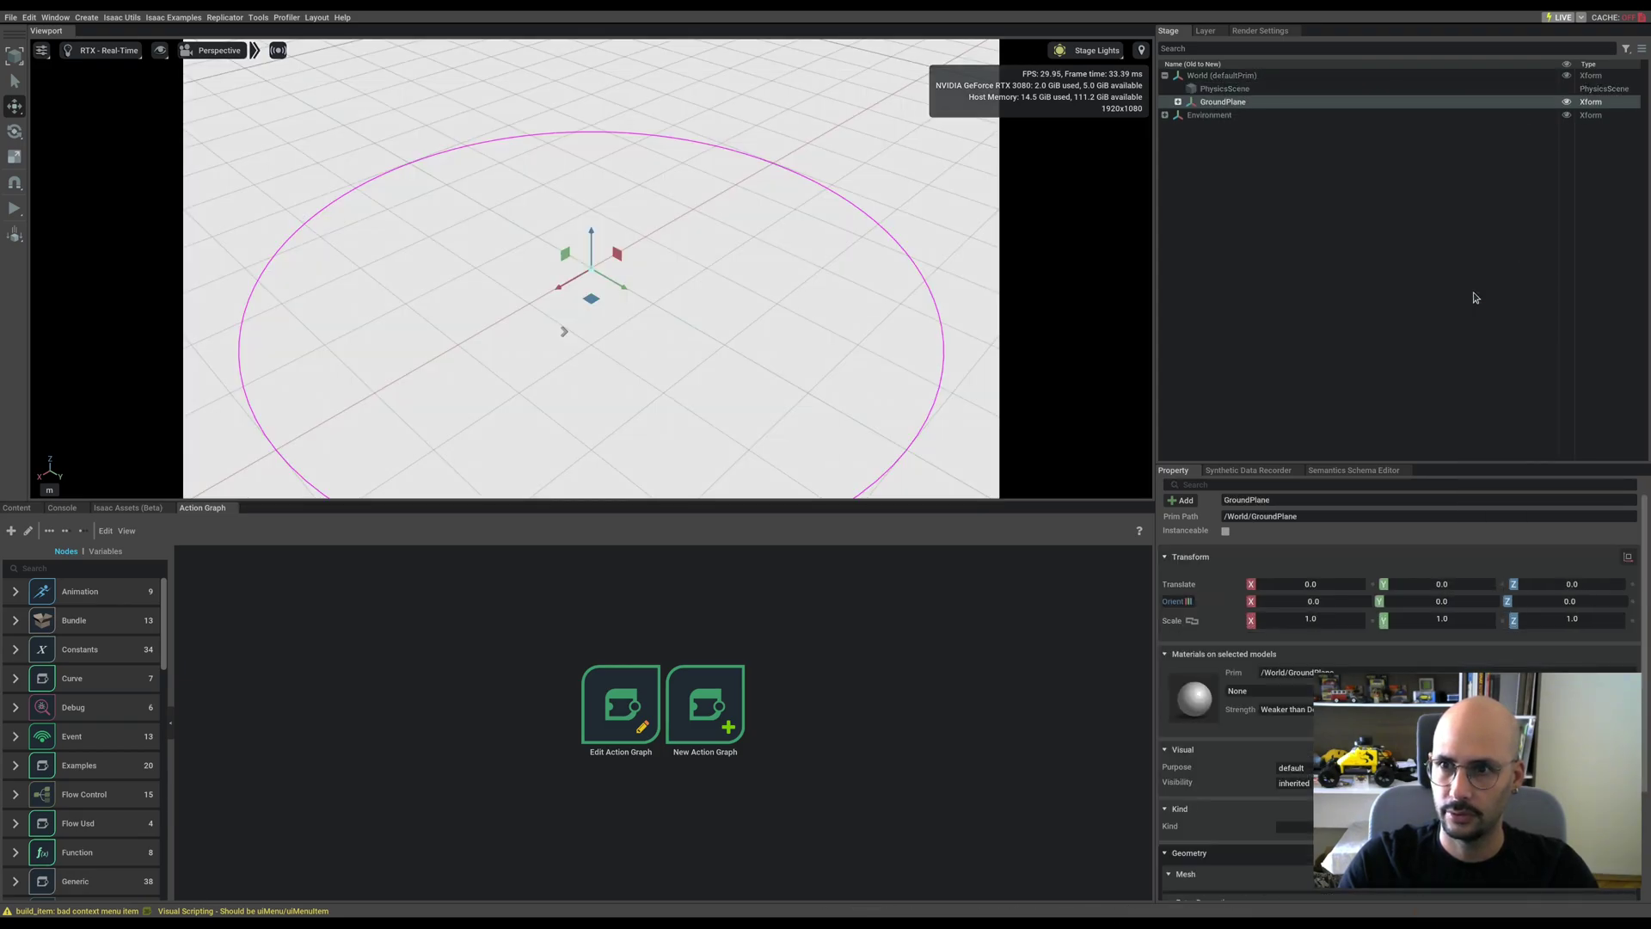
pyautogui.moveTo(852, 286)
pyautogui.keyDown('alt'); pyautogui.mouseDown()
pyautogui.moveTo(816, 310)
pyautogui.moveTo(849, 282)
pyautogui.mouseUp(); pyautogui.keyUp('alt')
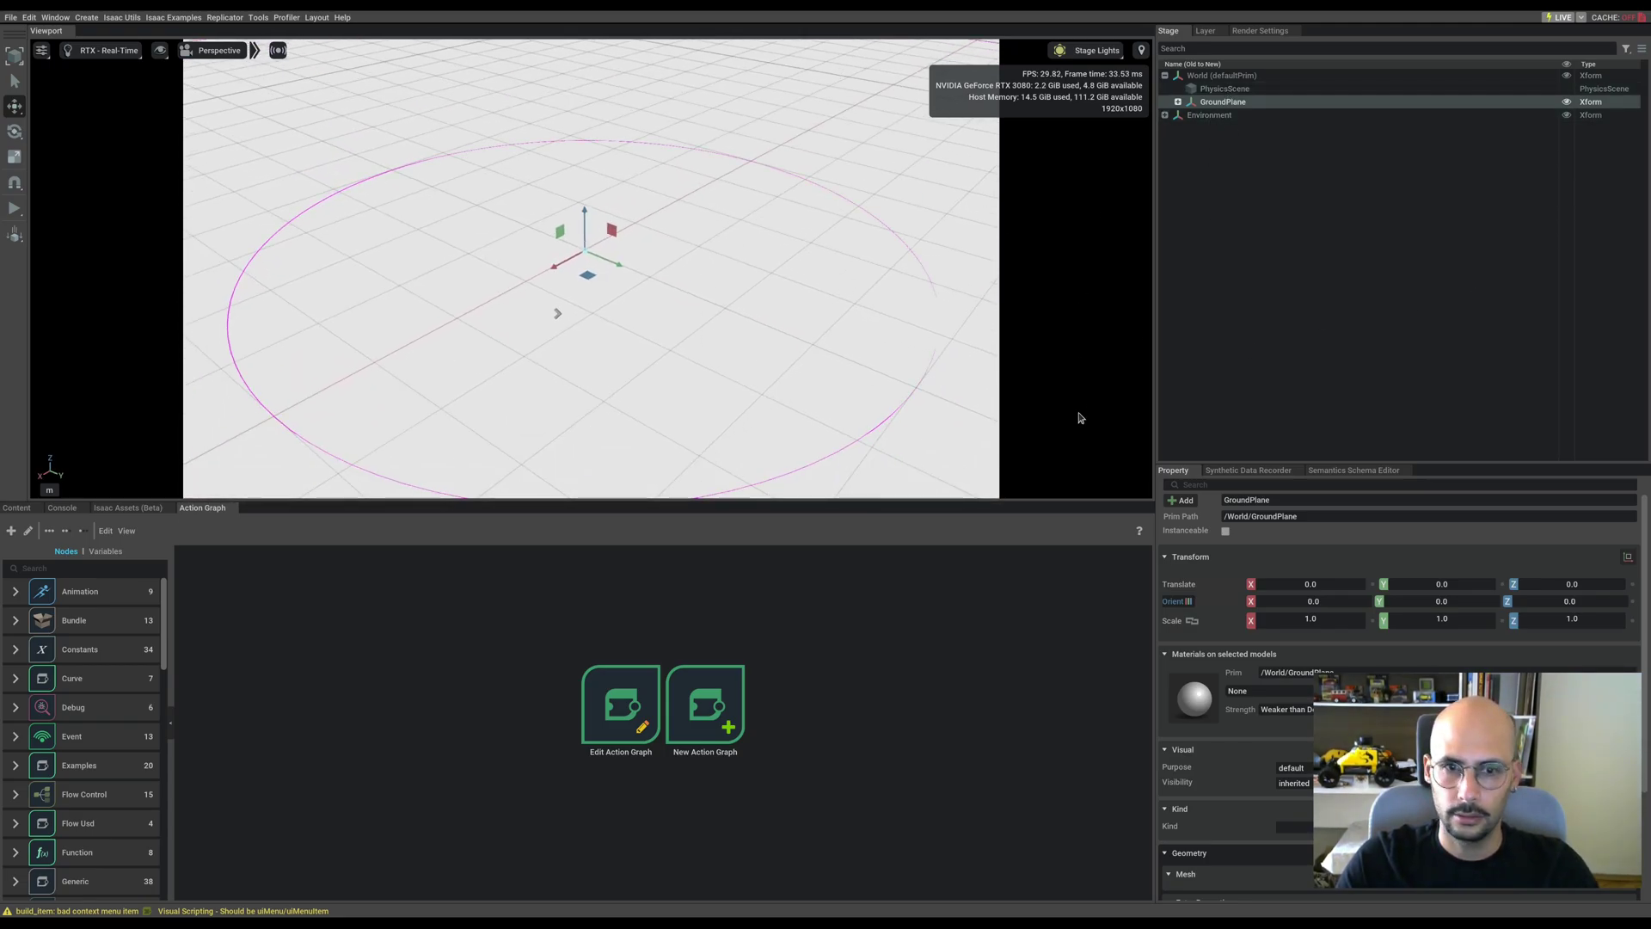
# Create an OmniPBR material for the ground plane, name it mat_ground and give it a dark albedo color
pyautogui.rightClick(1232, 201)
pyautogui.moveTo(1290, 222)
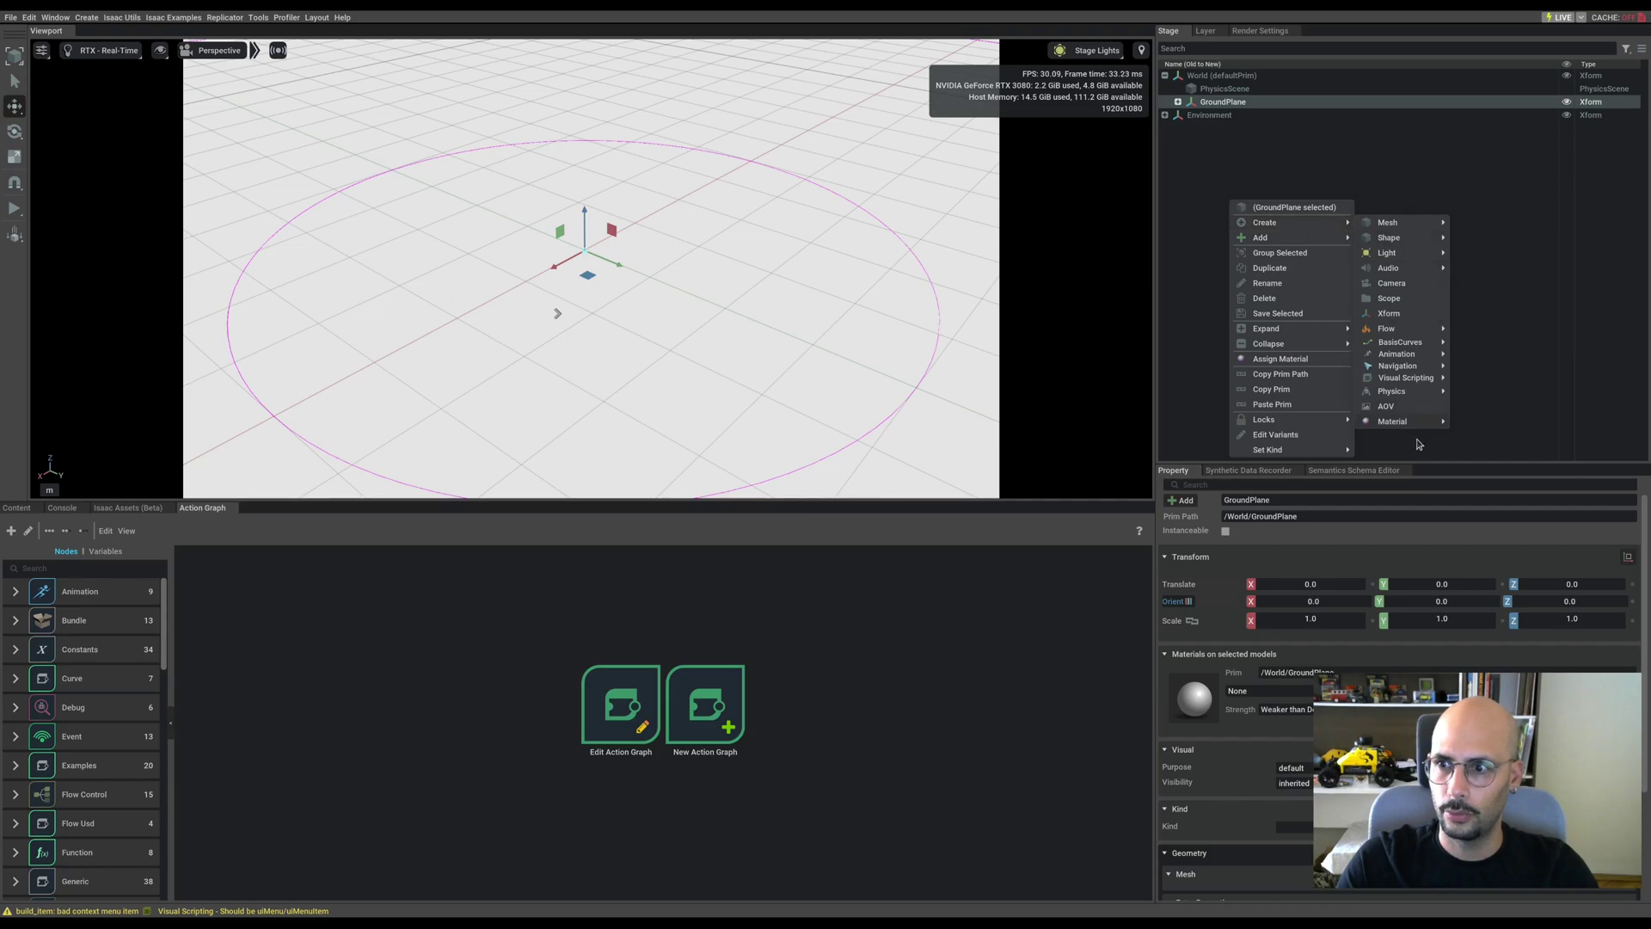
pyautogui.moveTo(1398, 420)
pyautogui.click(1500, 487)
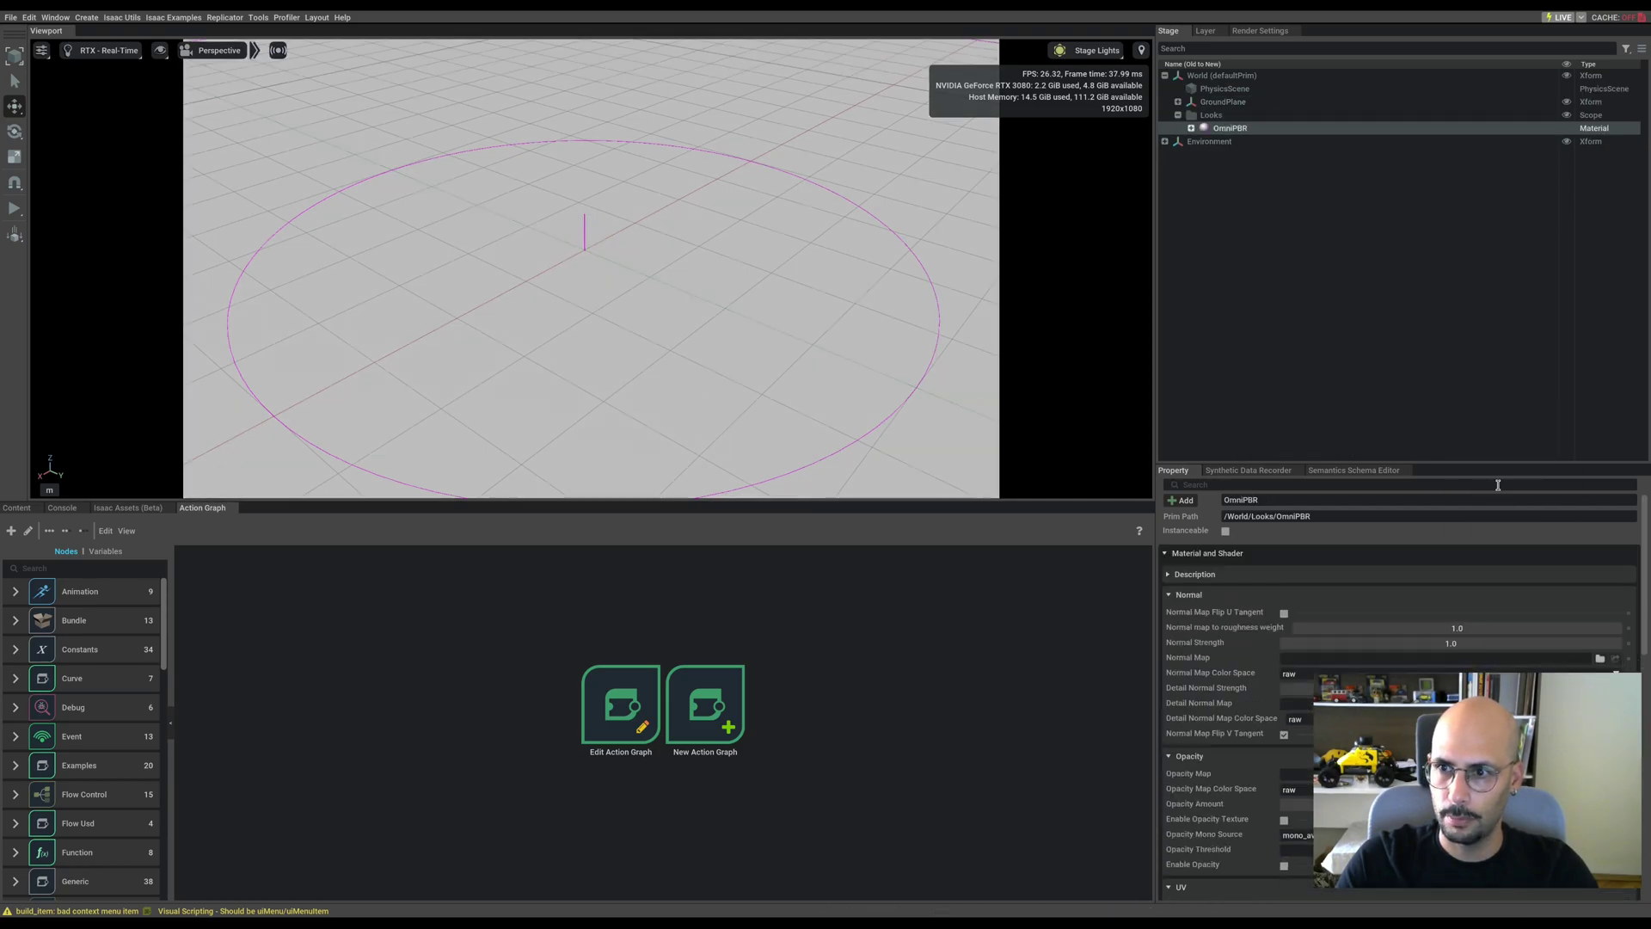
pyautogui.write('mat_ground')
pyautogui.press('Return')
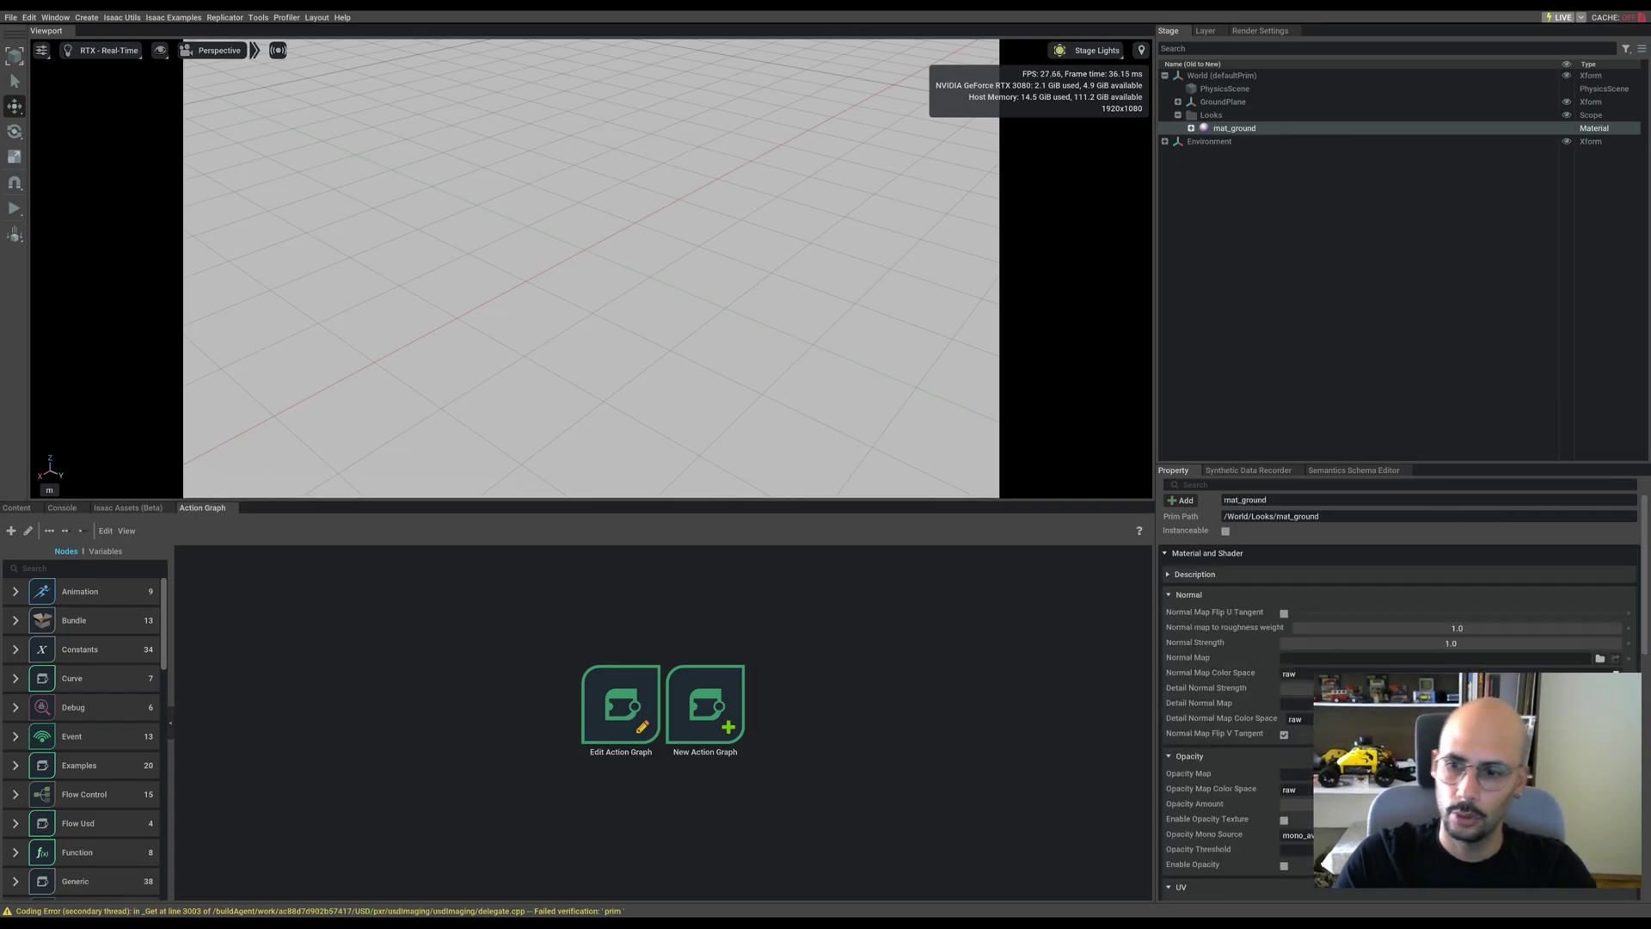
pyautogui.scroll(-8, 1453, 731)
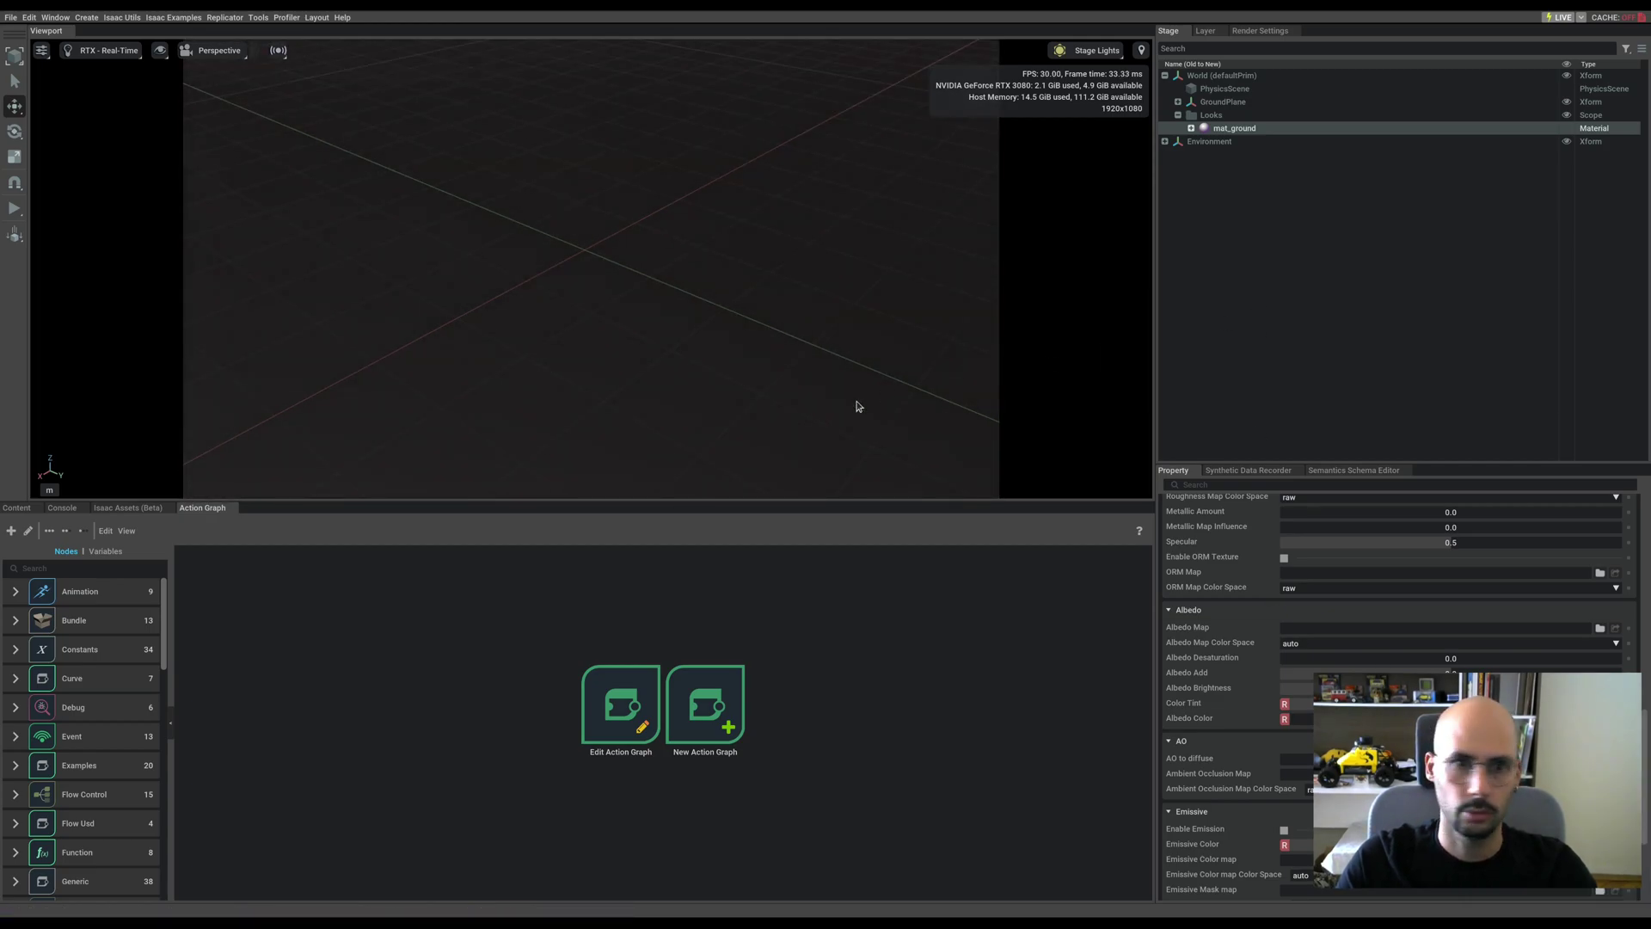
pyautogui.click(1218, 246)
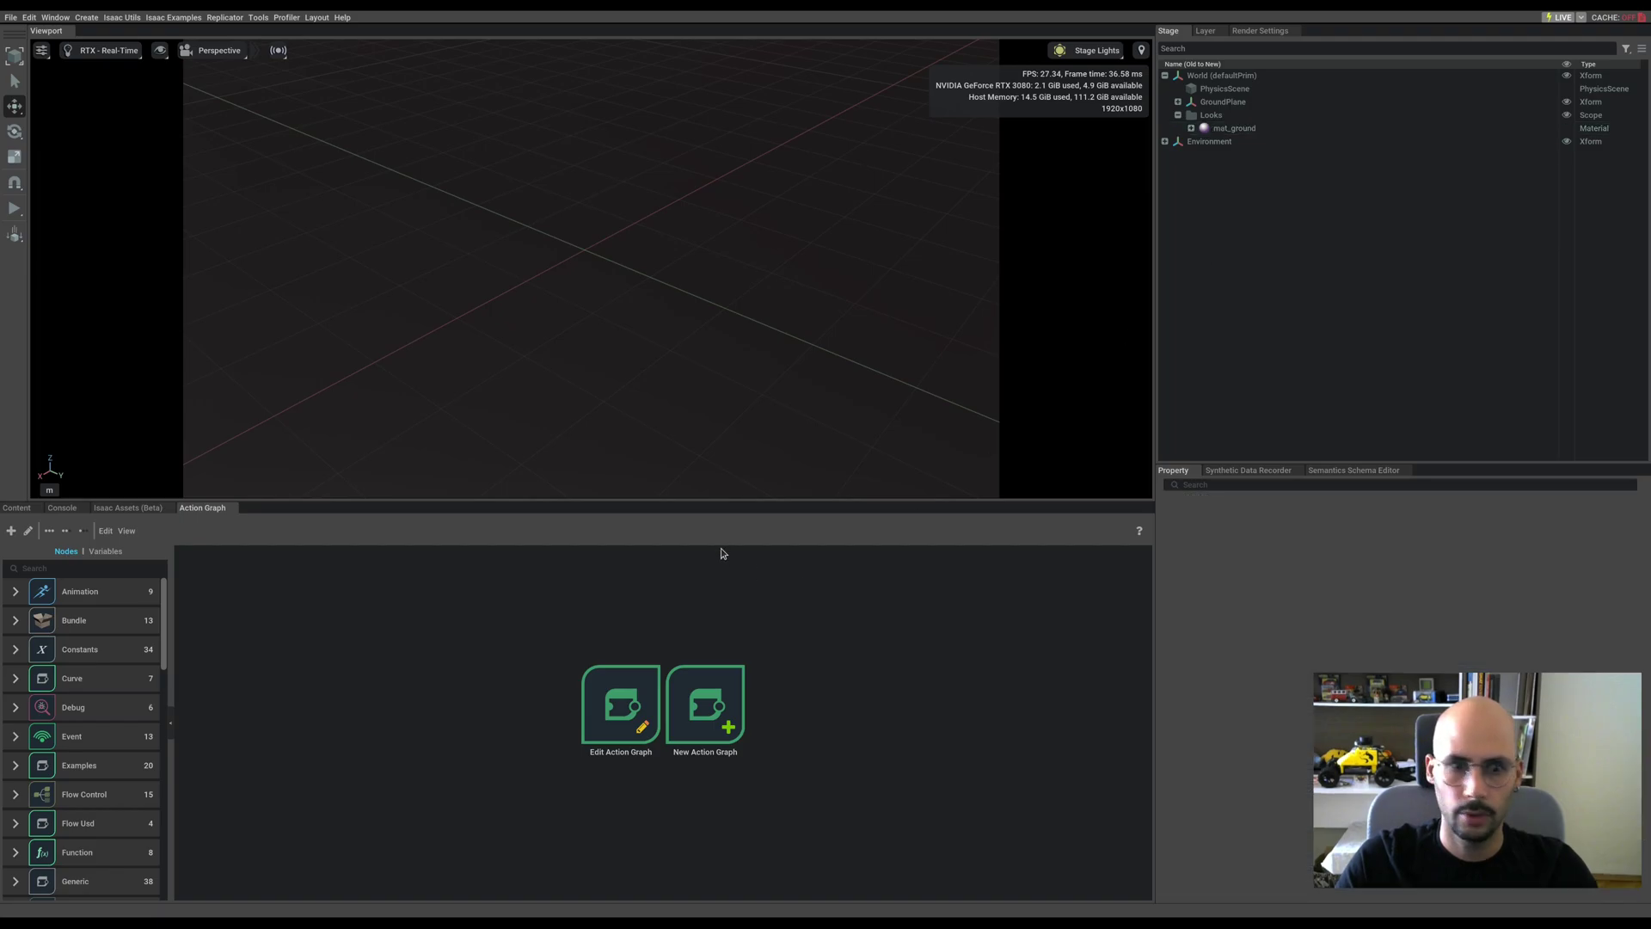
# Add the robot asset mushr_nano.usd from the mushr_nano folder to the stage under World
pyautogui.click(18, 508)
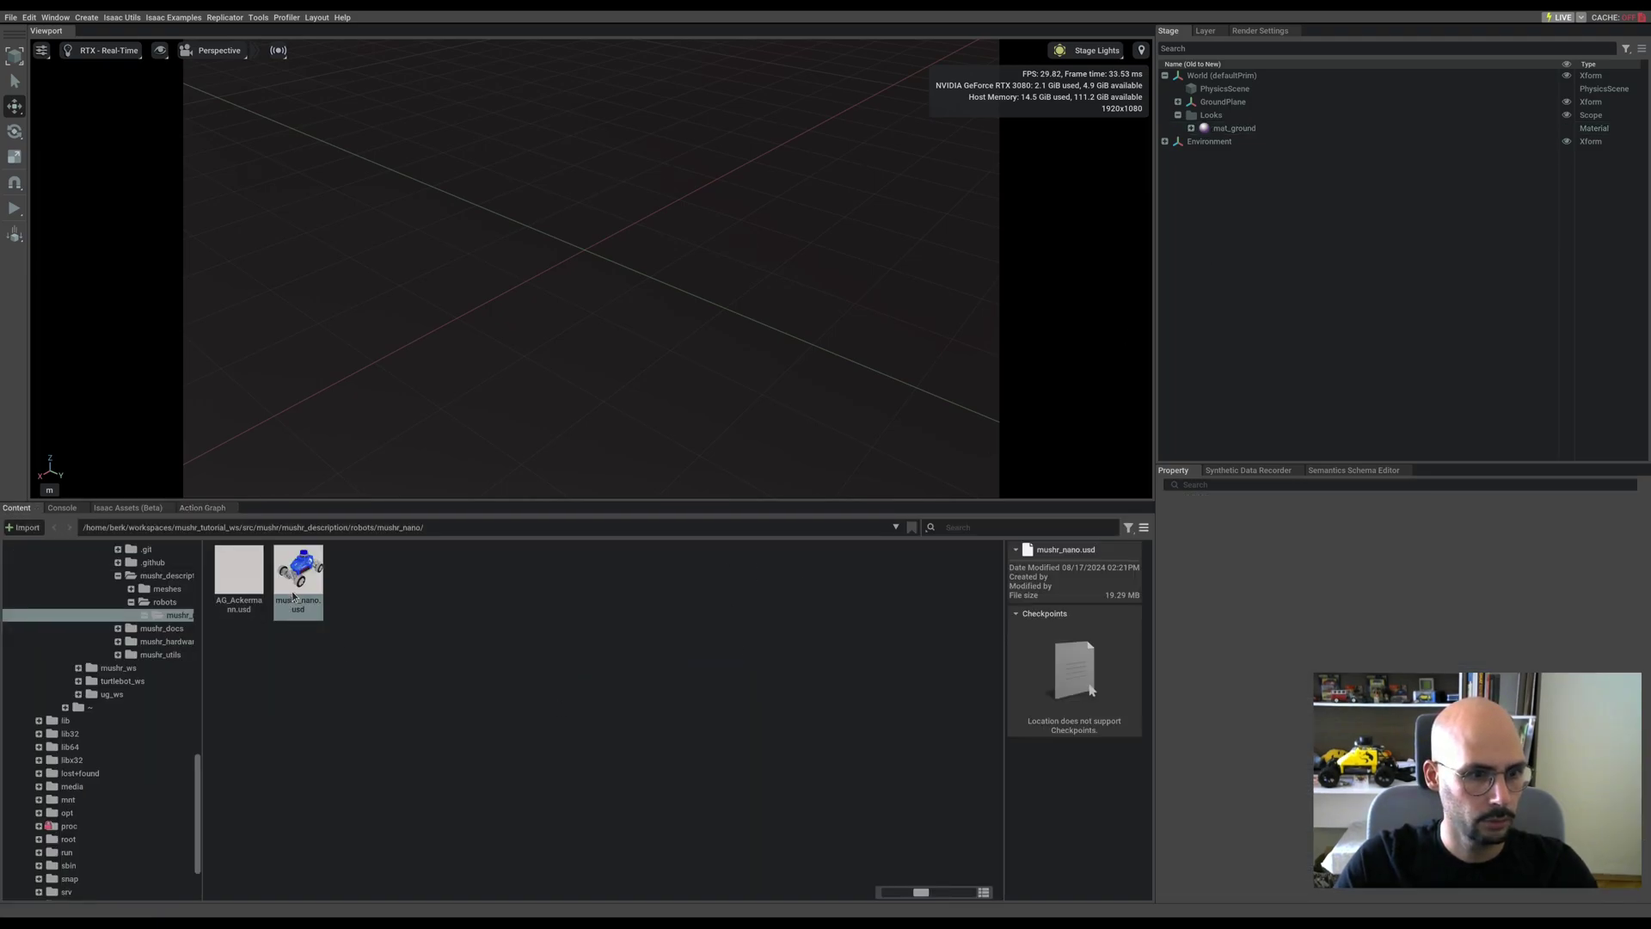
pyautogui.moveTo(298, 572); pyautogui.dragTo(1250, 184)
pyautogui.press('f')
pyautogui.click(730, 287)
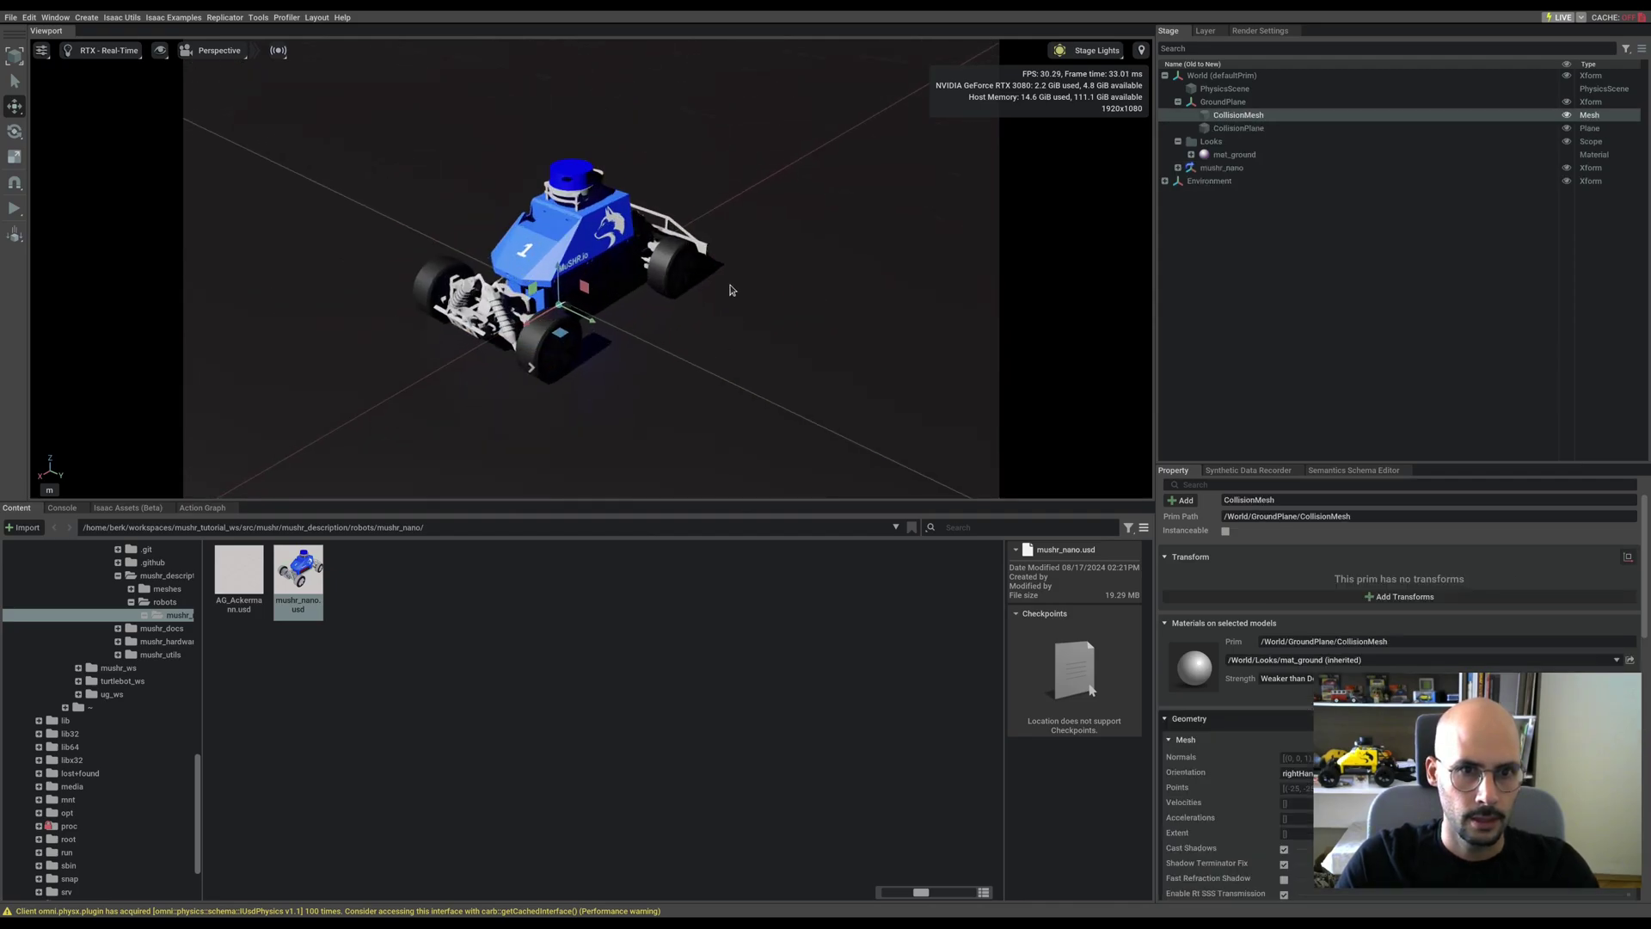
pyautogui.scroll(3, 637, 339)
pyautogui.keyDown('alt'); pyautogui.moveTo(637, 339); pyautogui.dragTo(514, 304); pyautogui.keyUp('alt')
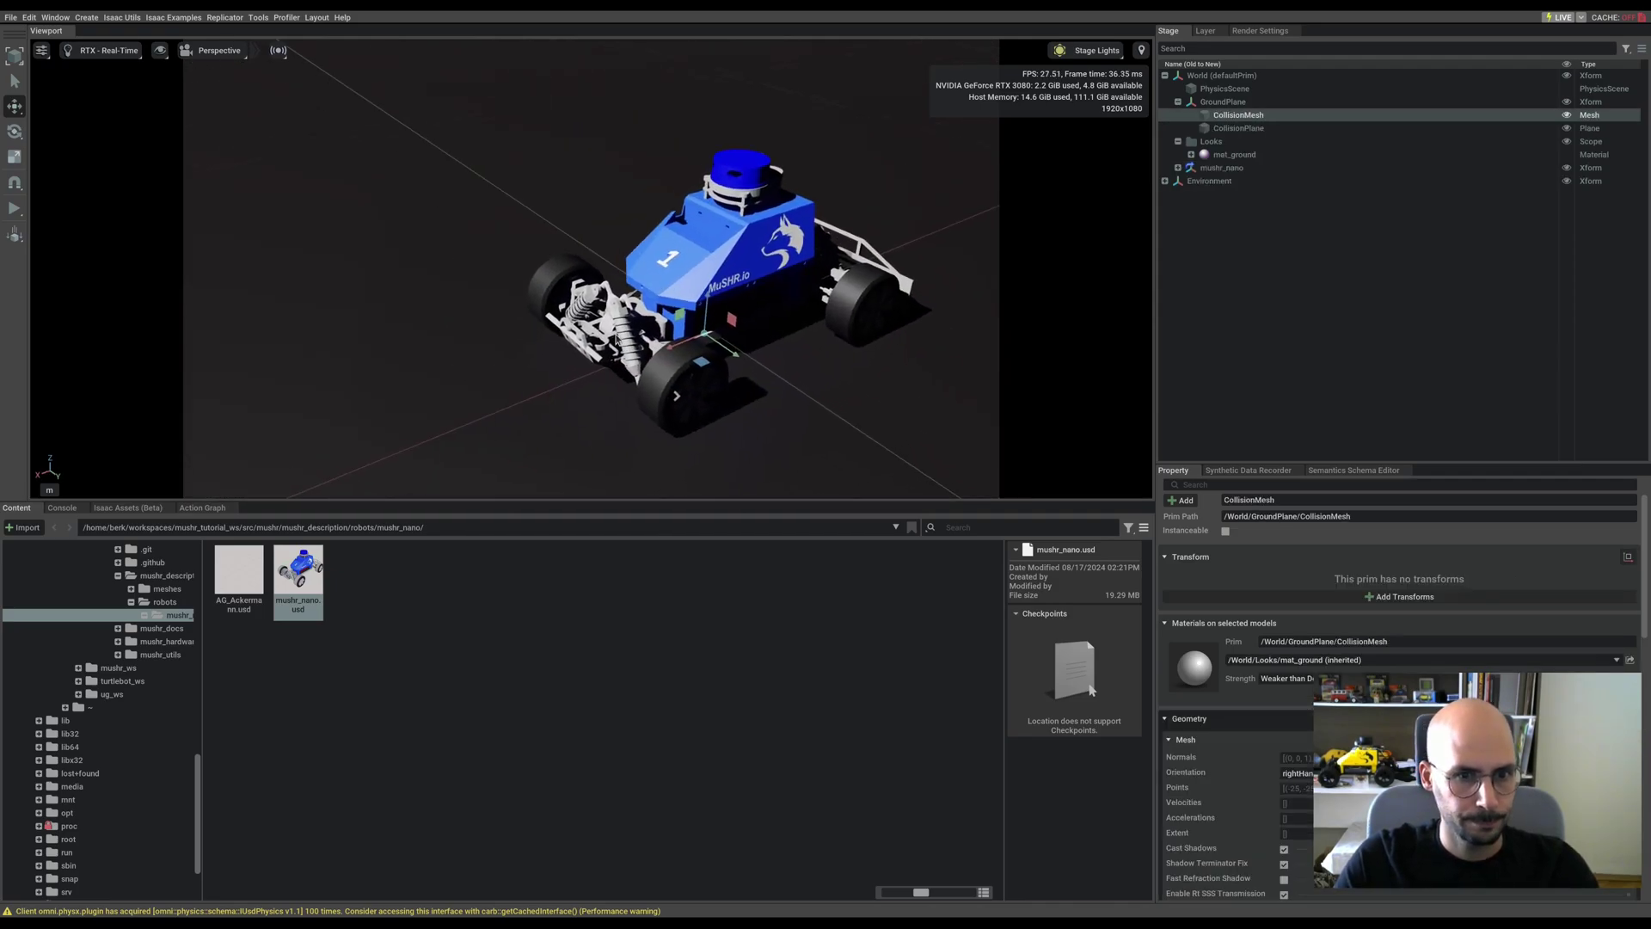
pyautogui.scroll(-2, 516, 305)
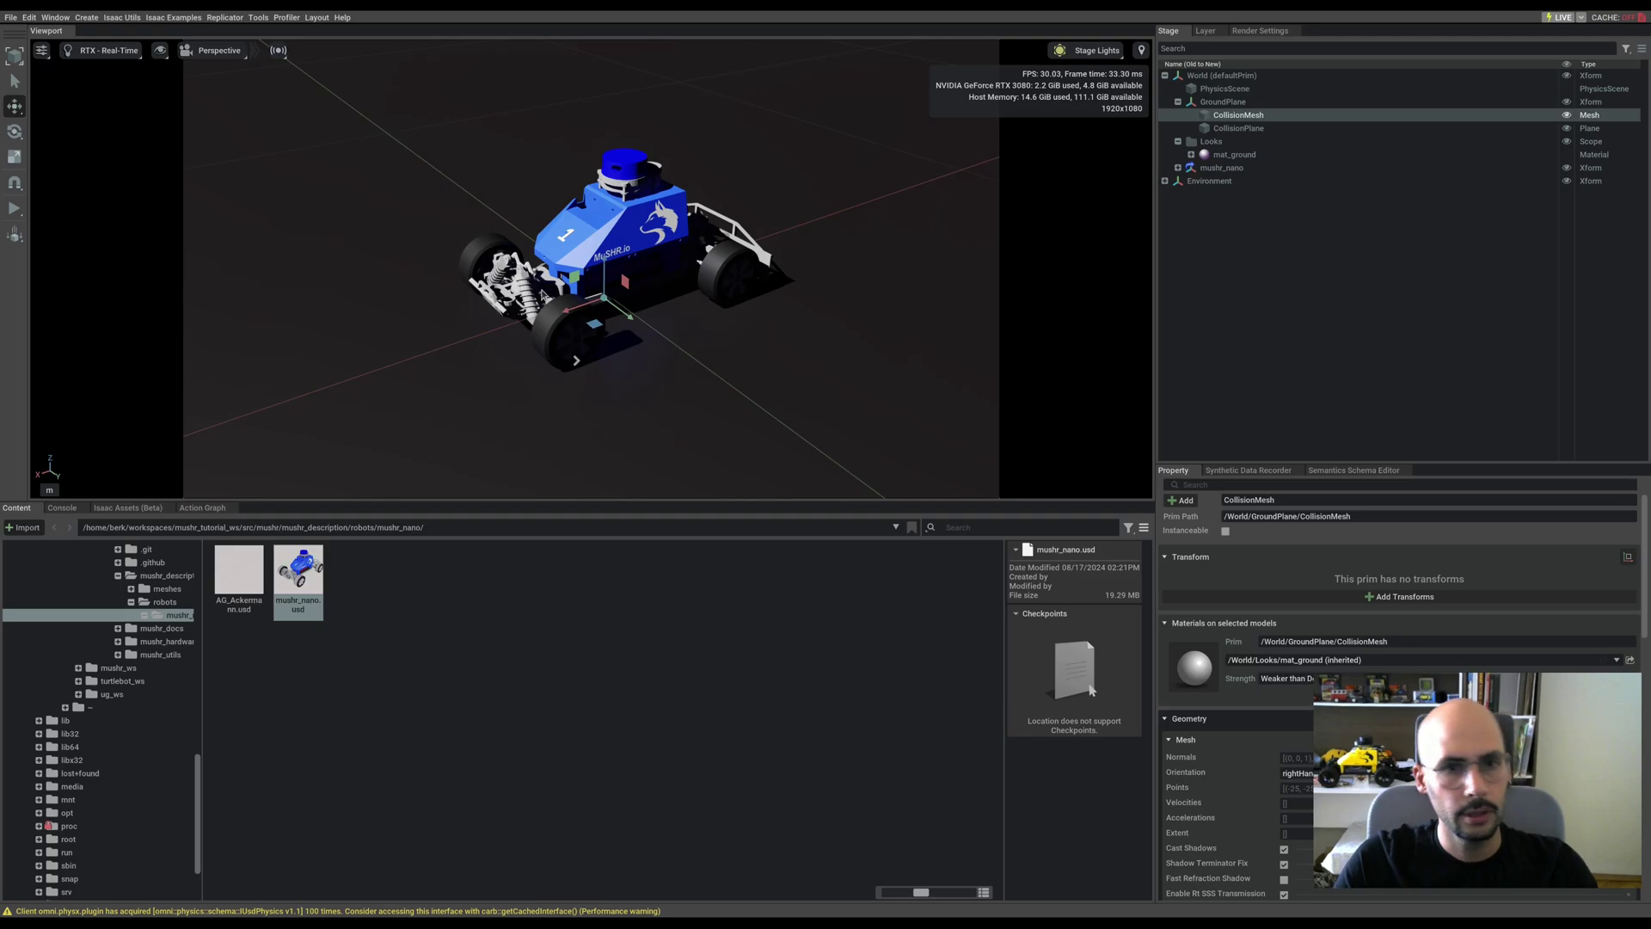
pyautogui.moveTo(767, 240); pyautogui.dragTo(686, 294, button='middle')
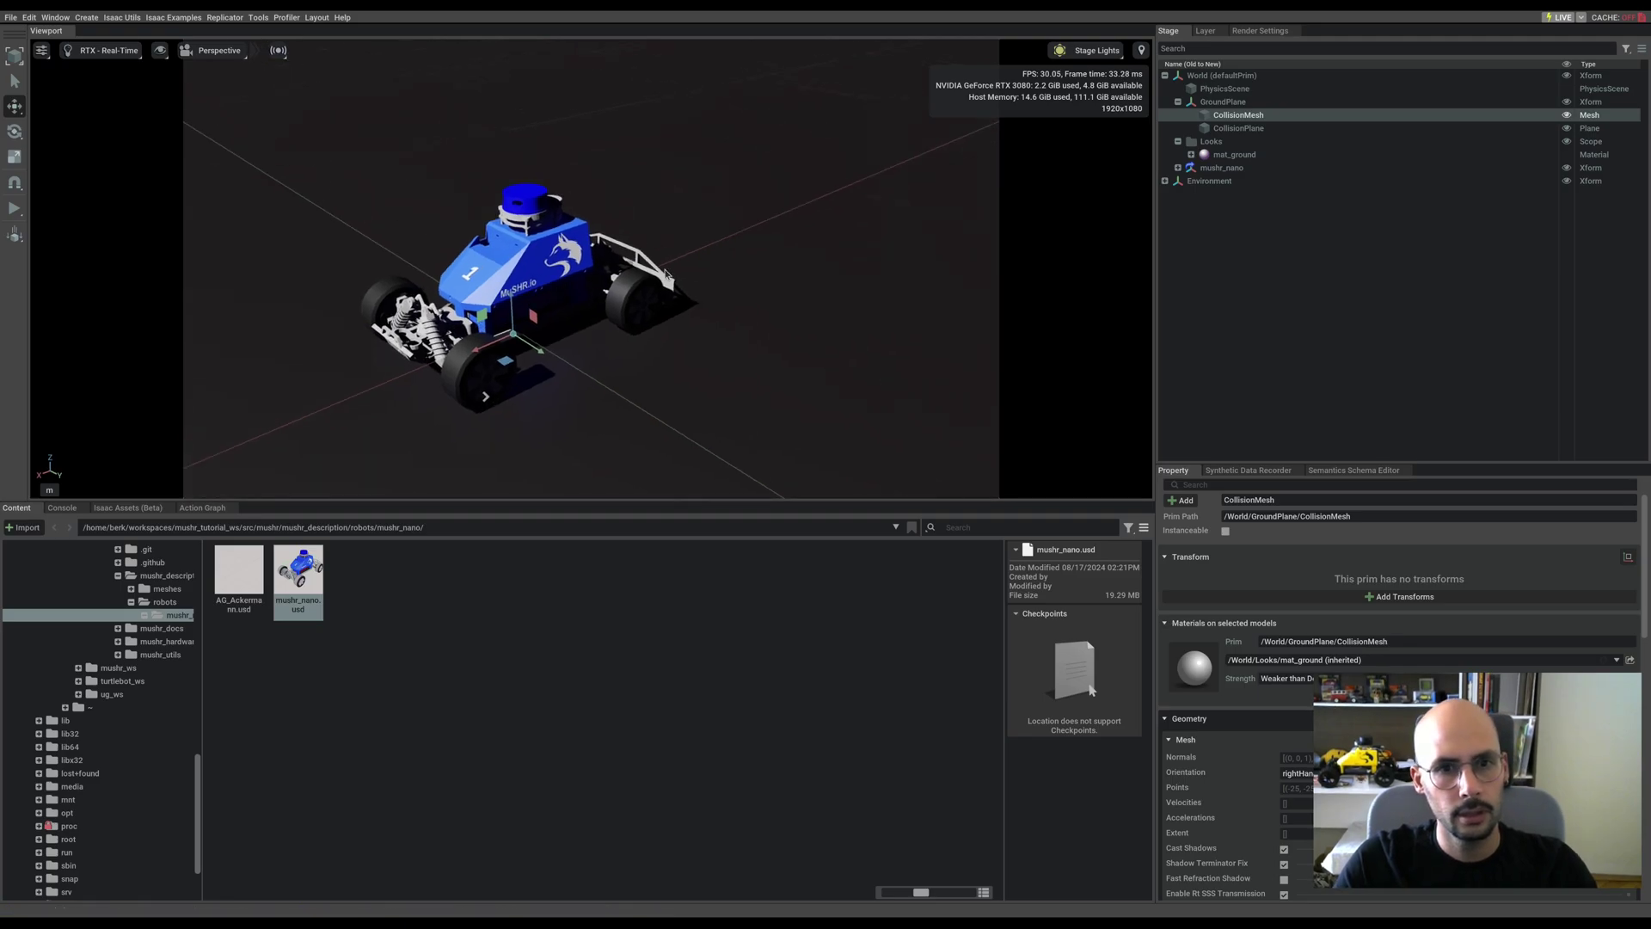
# Open the robot's AG_Ackermann action graph and check the inputs of its steering, odometry and articulation controller nodes
pyautogui.click(1178, 168)
pyautogui.click(1191, 366)
pyautogui.rightClick(1262, 381)
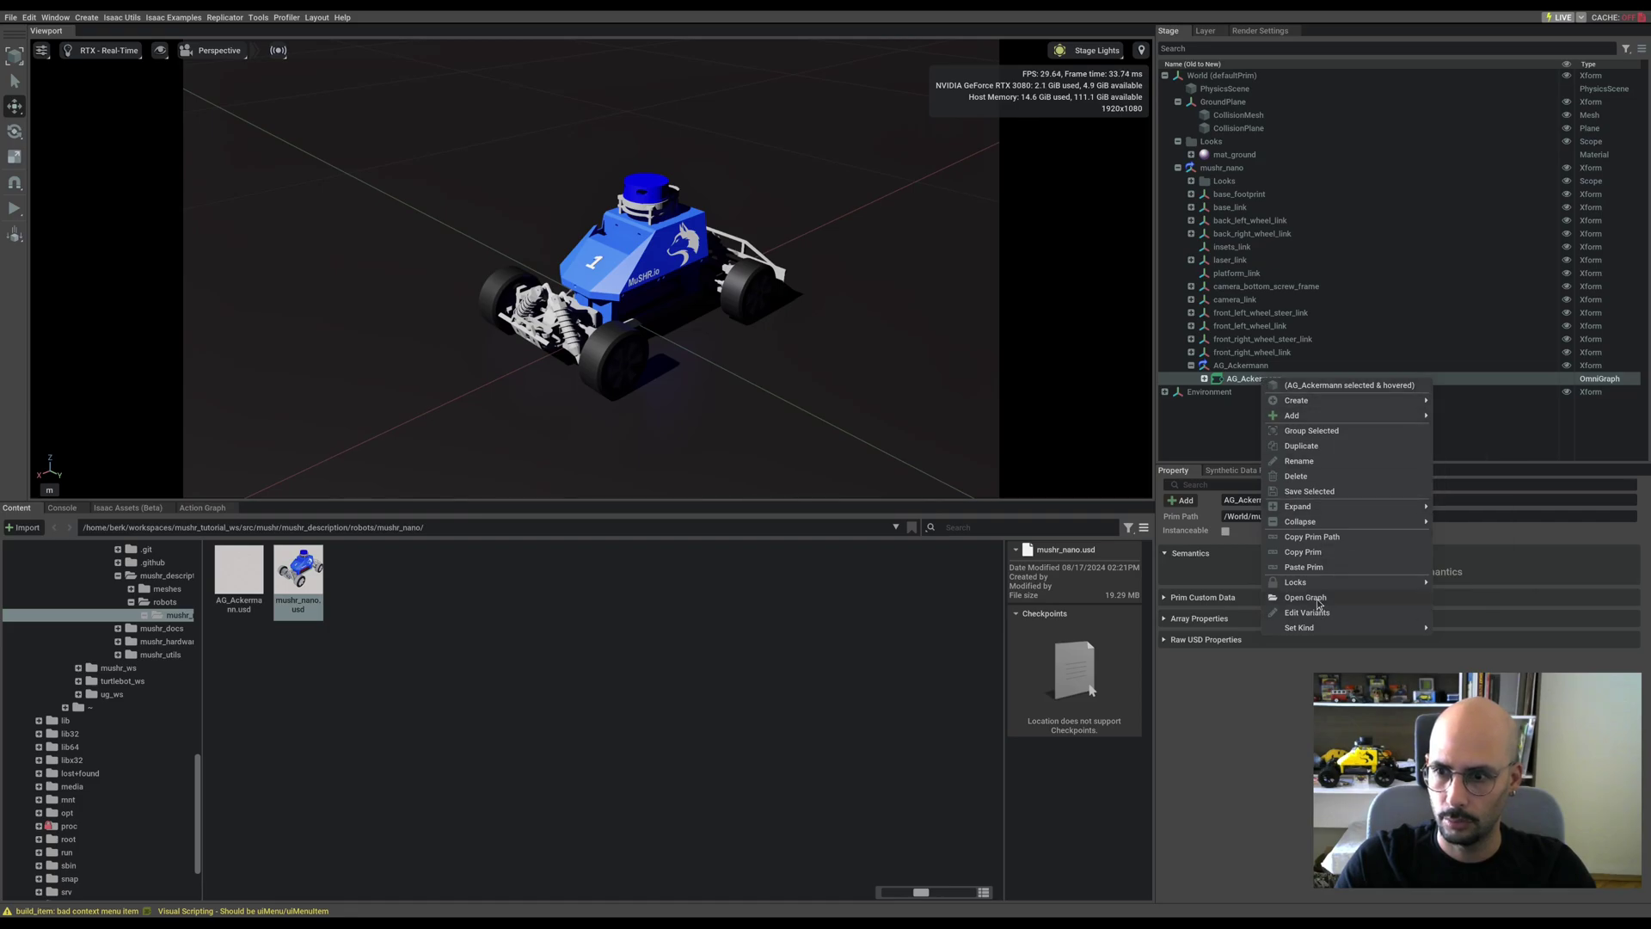
pyautogui.click(1316, 599)
pyautogui.click(686, 704)
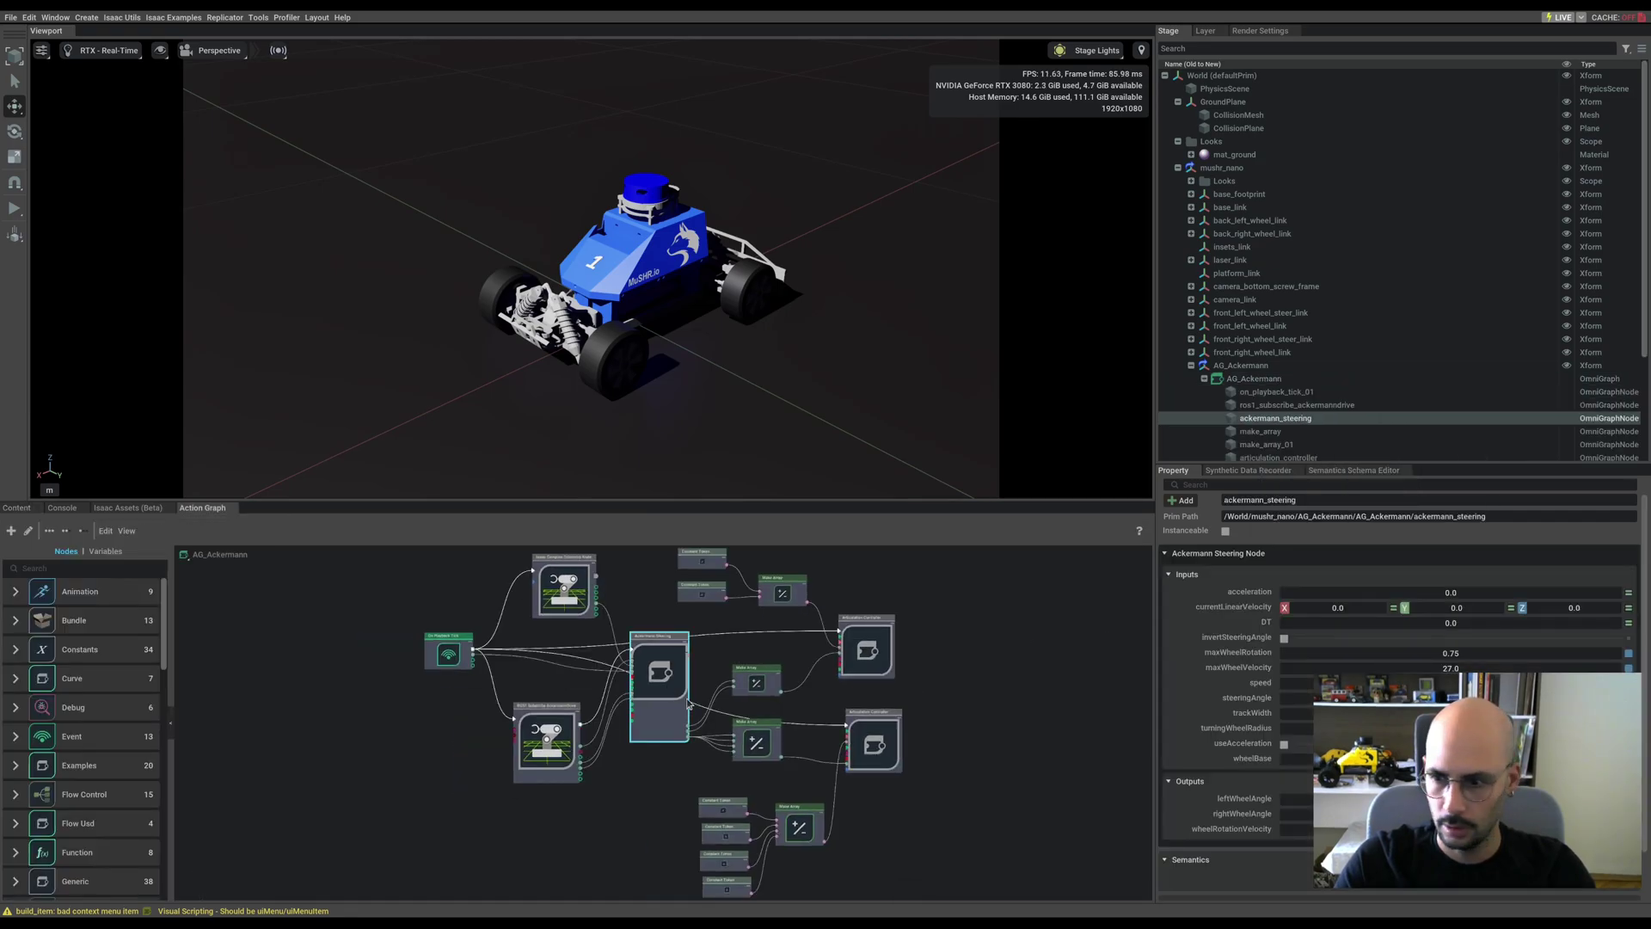
pyautogui.click(571, 605)
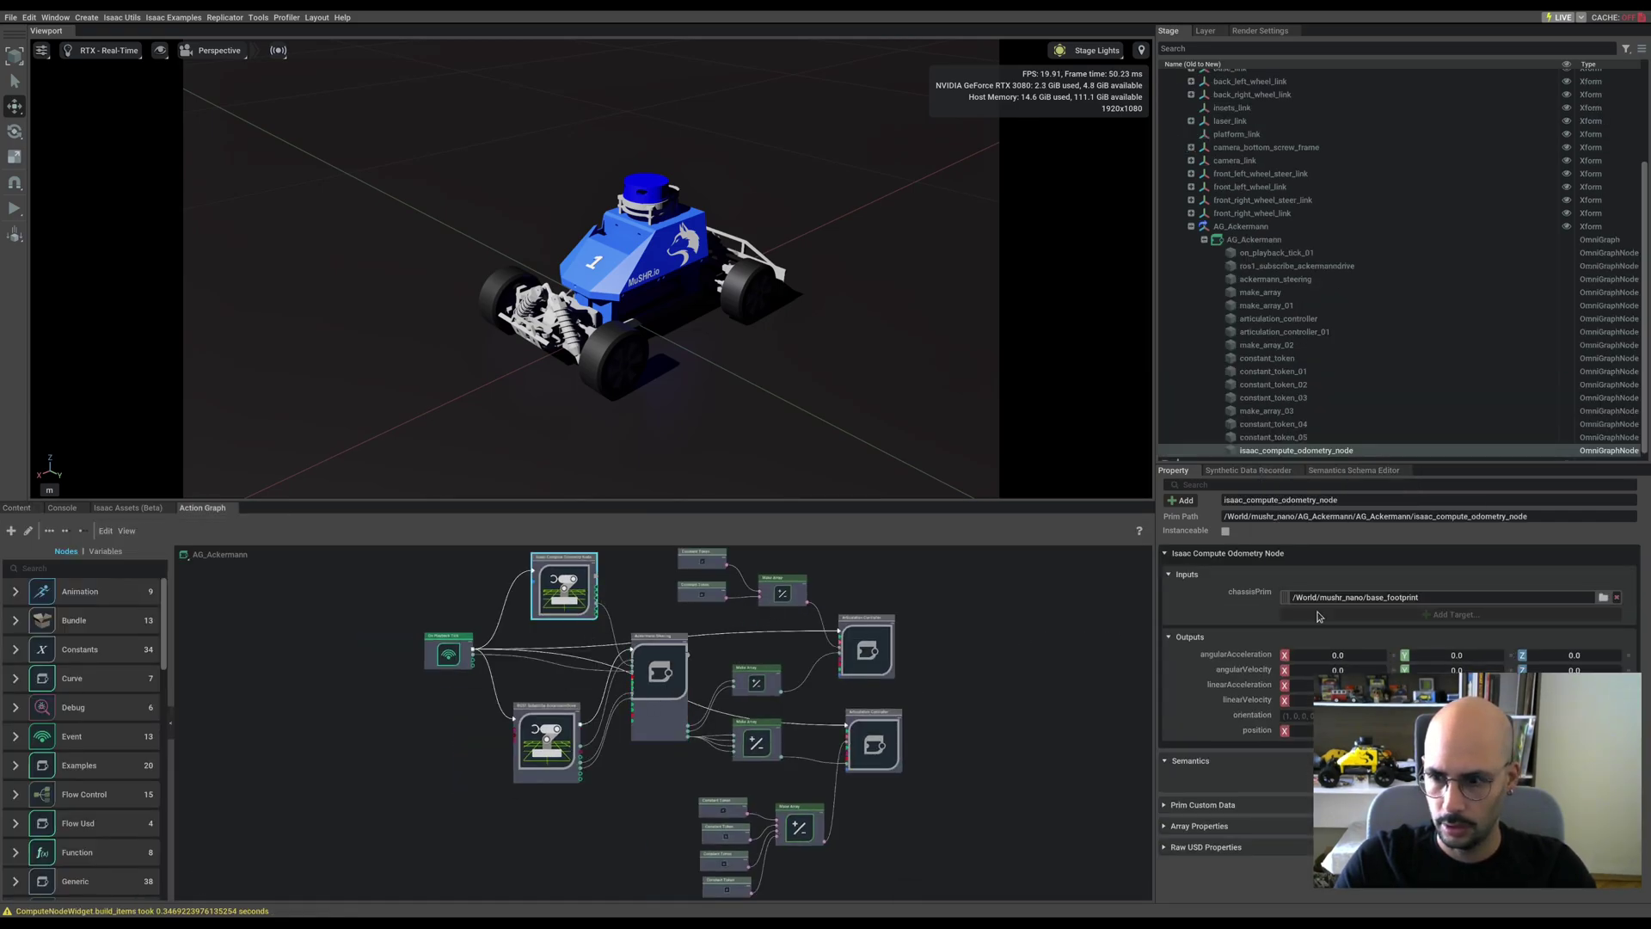
pyautogui.click(846, 658)
pyautogui.click(880, 757)
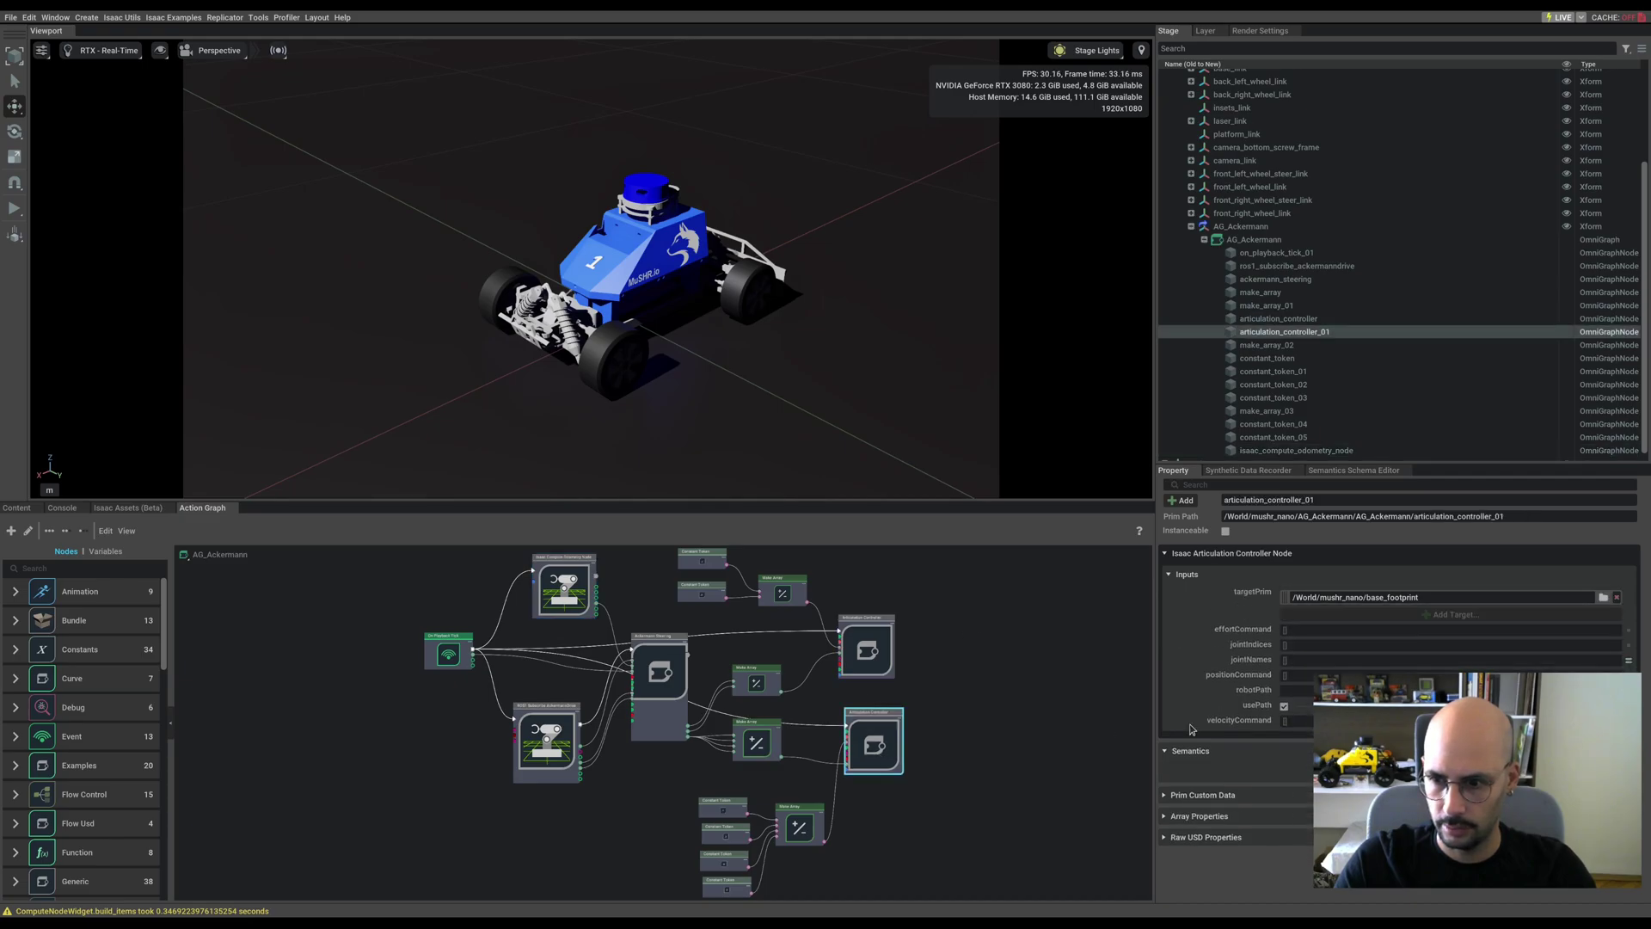
# Turn off usePath on the articulation_controller node, then deselect it
pyautogui.click(899, 666)
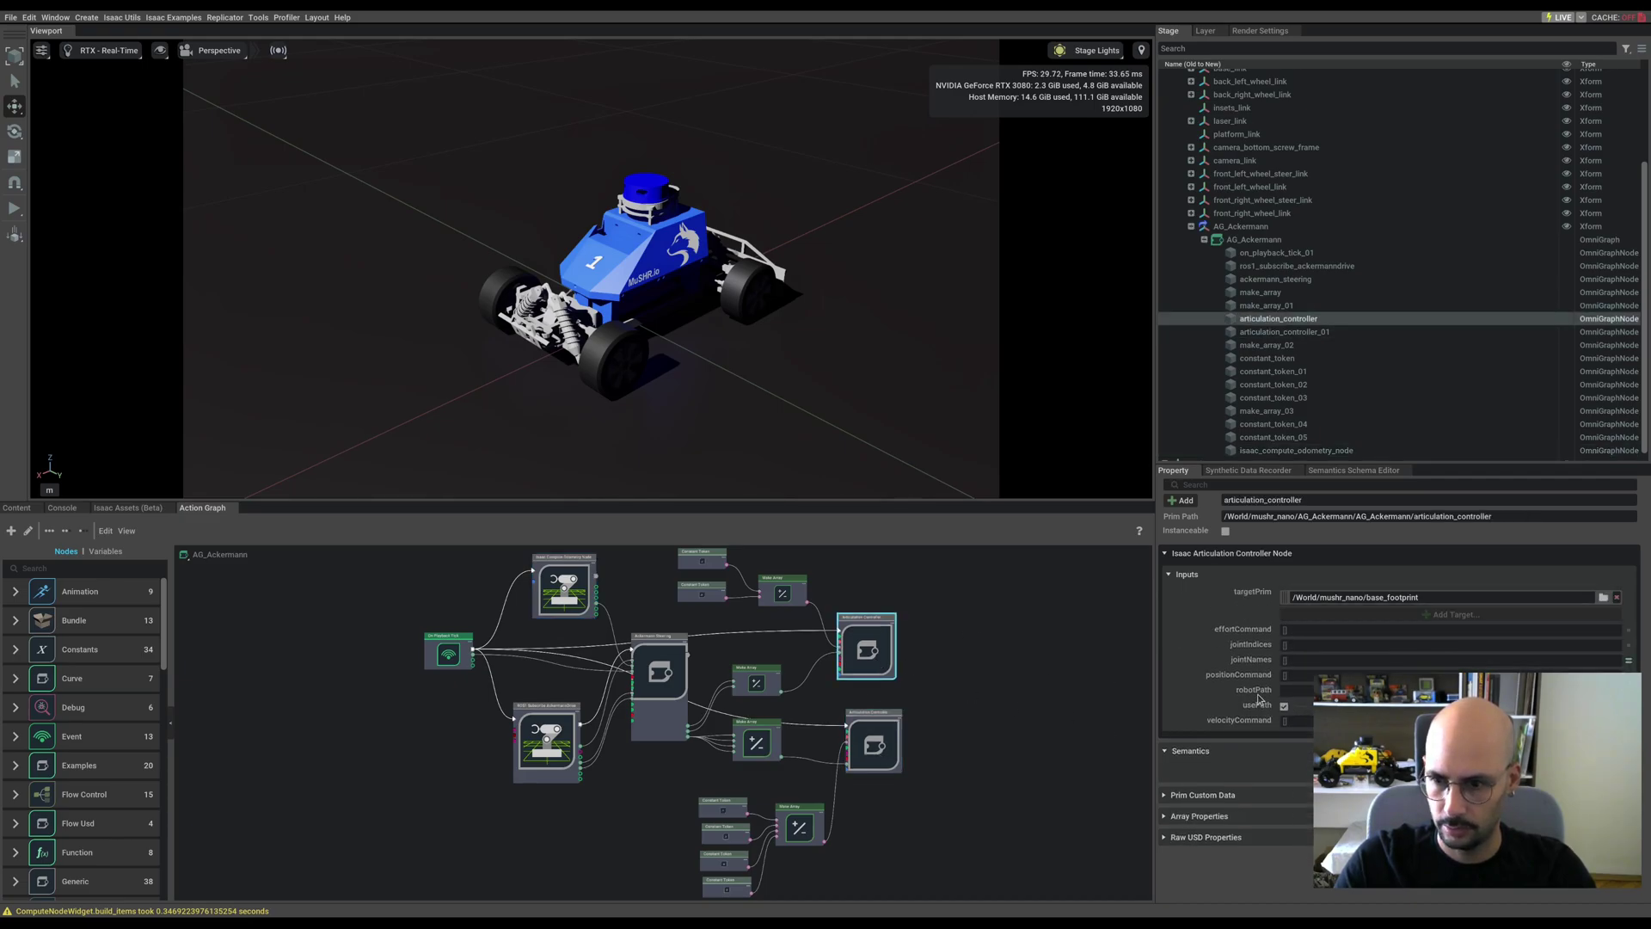
pyautogui.click(1284, 706)
pyautogui.moveTo(945, 679); pyautogui.dragTo(948, 695, button='middle')
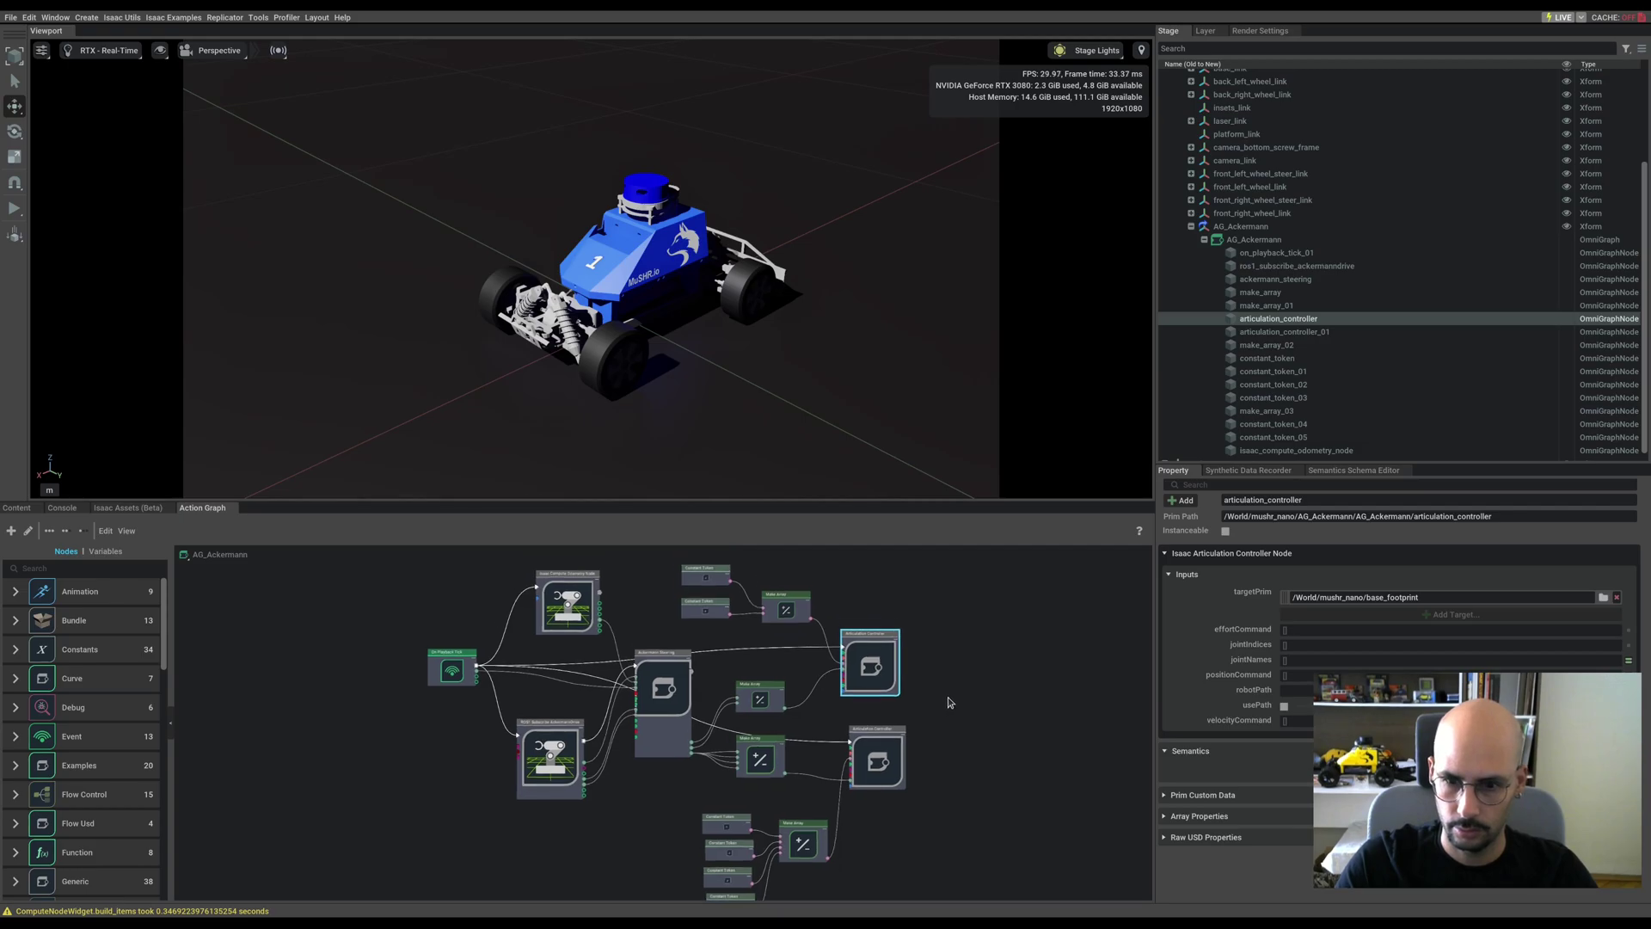
pyautogui.rightClick(953, 686)
pyautogui.click(959, 648)
# Save the stage as simple_scene in USD format in the mushr_nano folder
pyautogui.hotkey('ctrl', 'shift', 's')
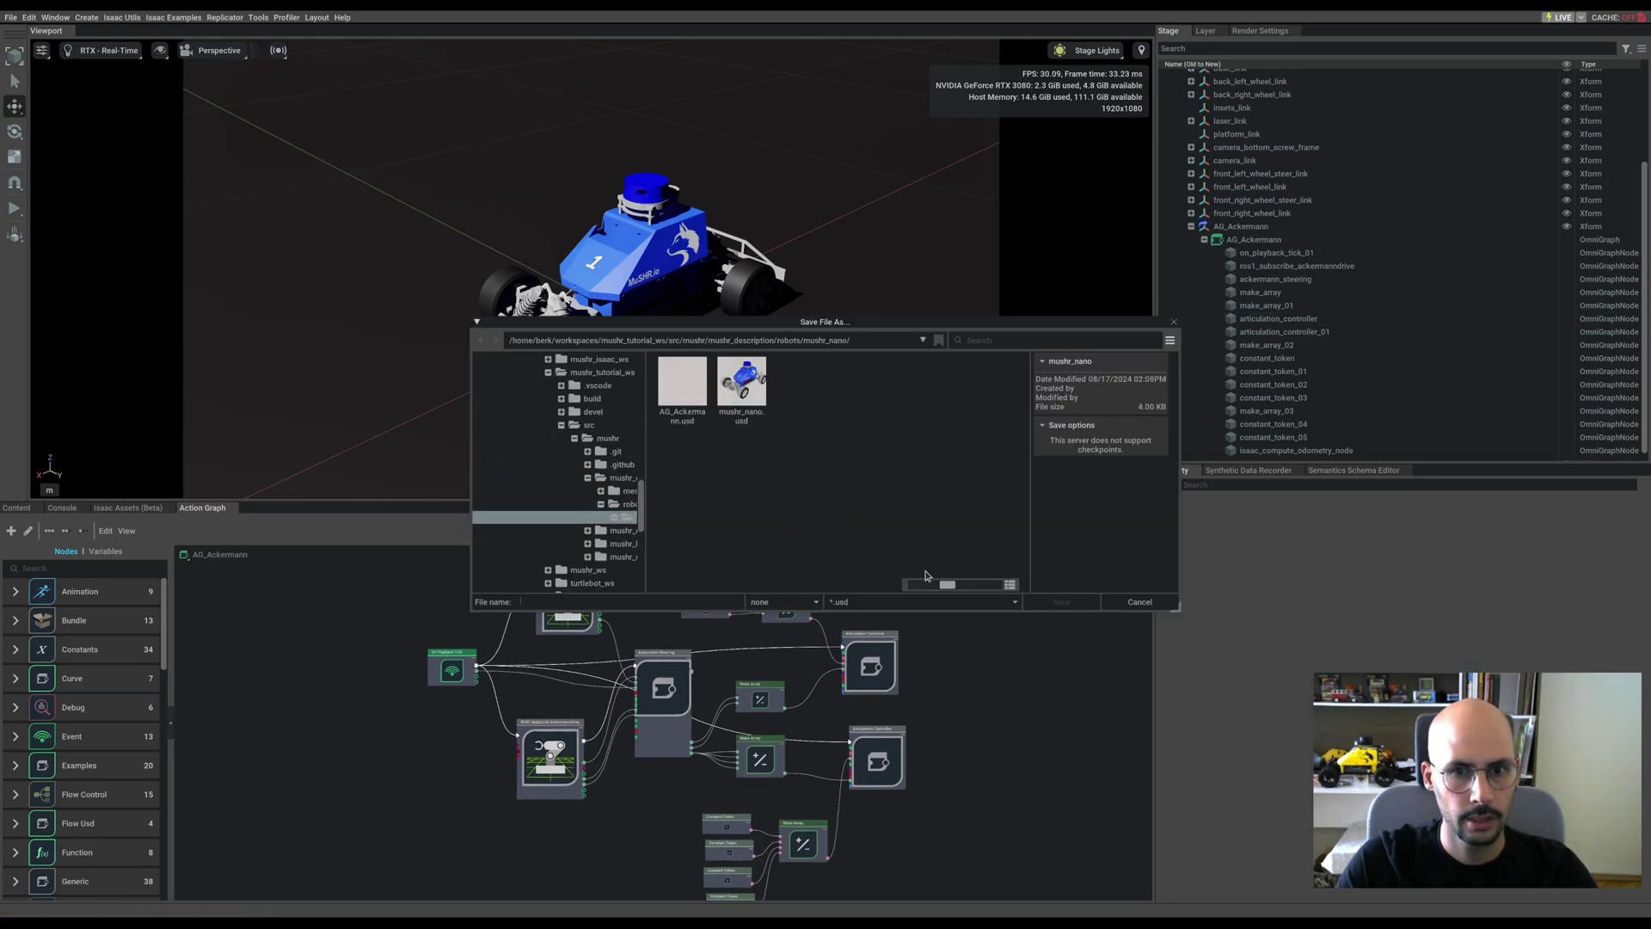
pyautogui.write('simple_scene')
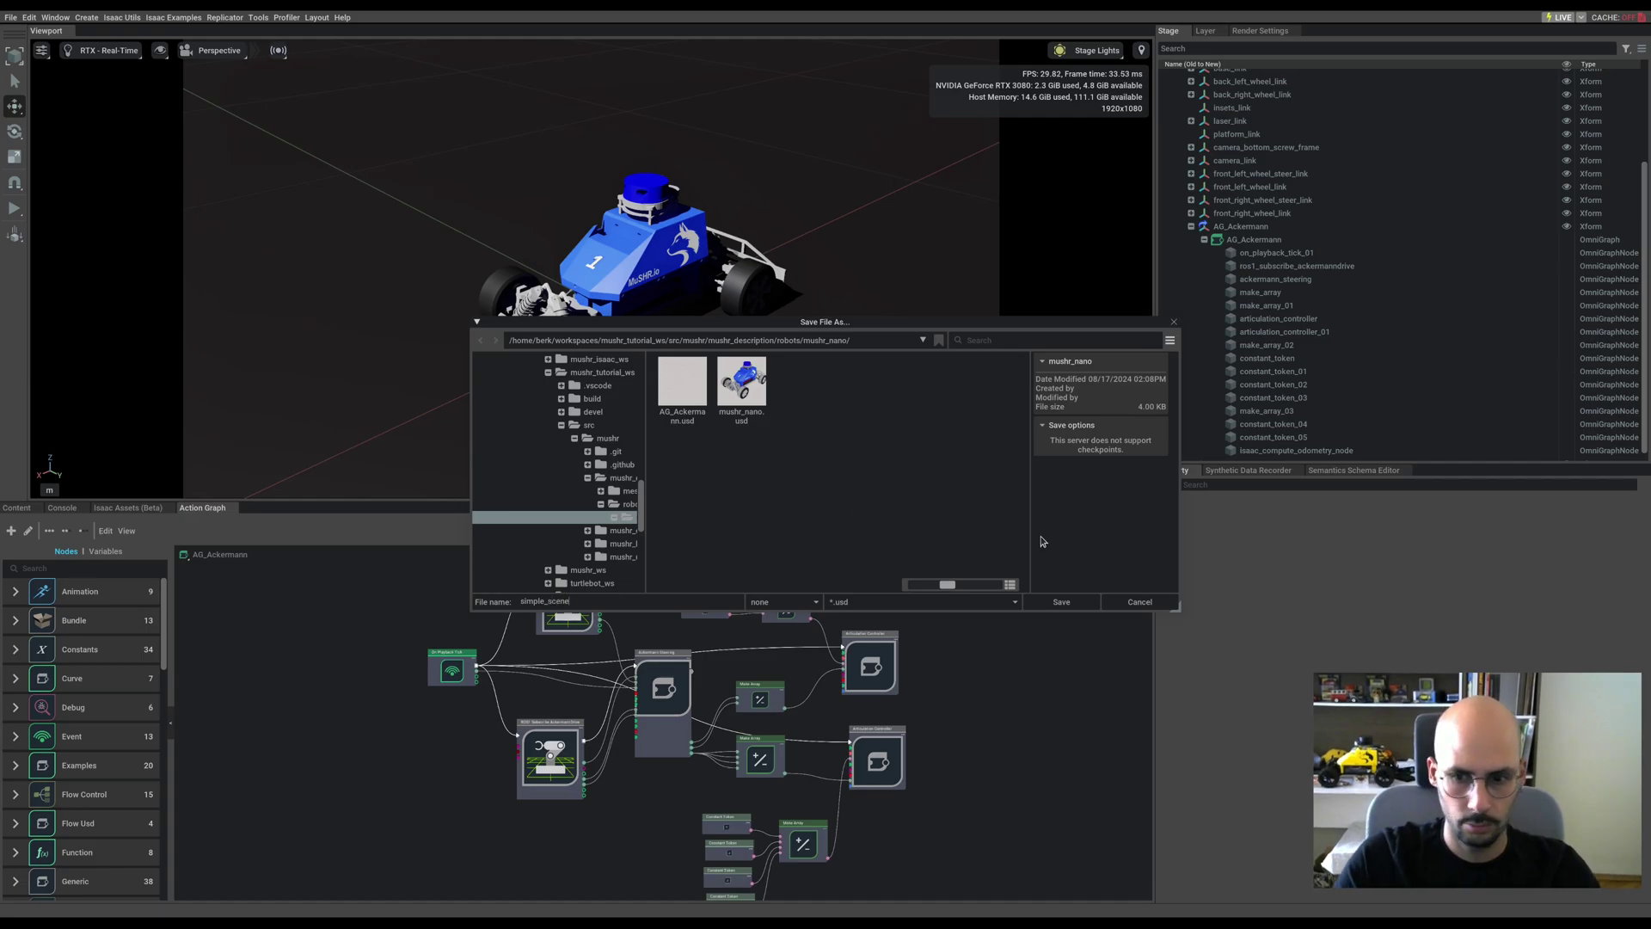
pyautogui.click(1062, 601)
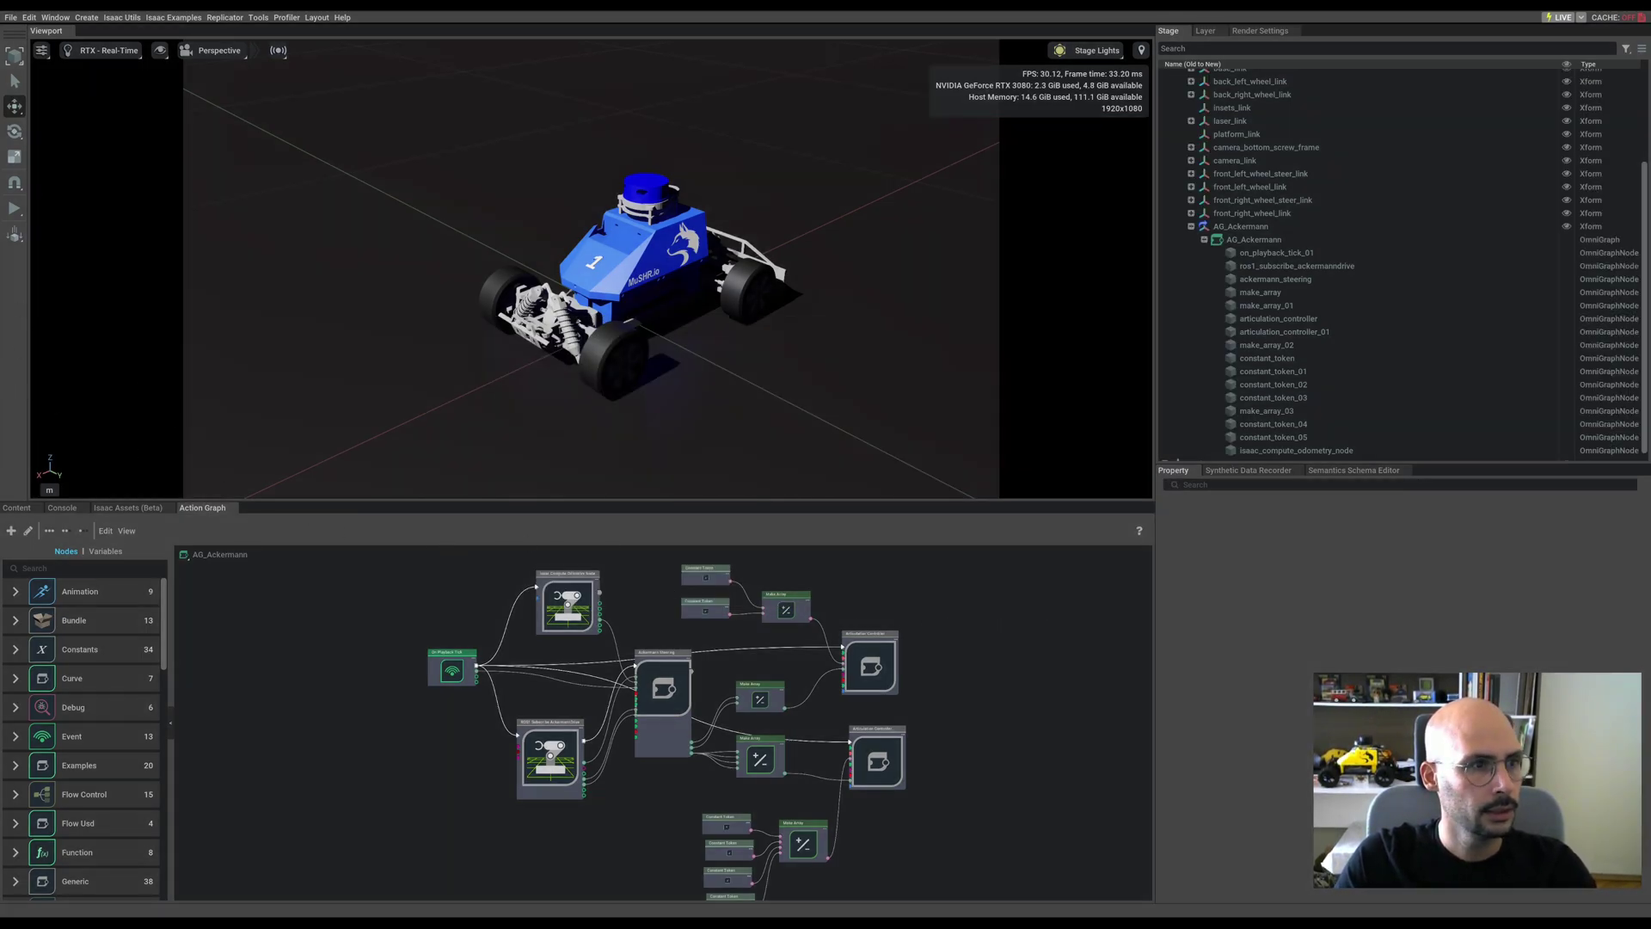
# Open a terminal and run roslaunch mushr_isaac_controller mushr_joy.launch to start the joystick controller
pyautogui.hotkey('ctrl', 'alt', 't')
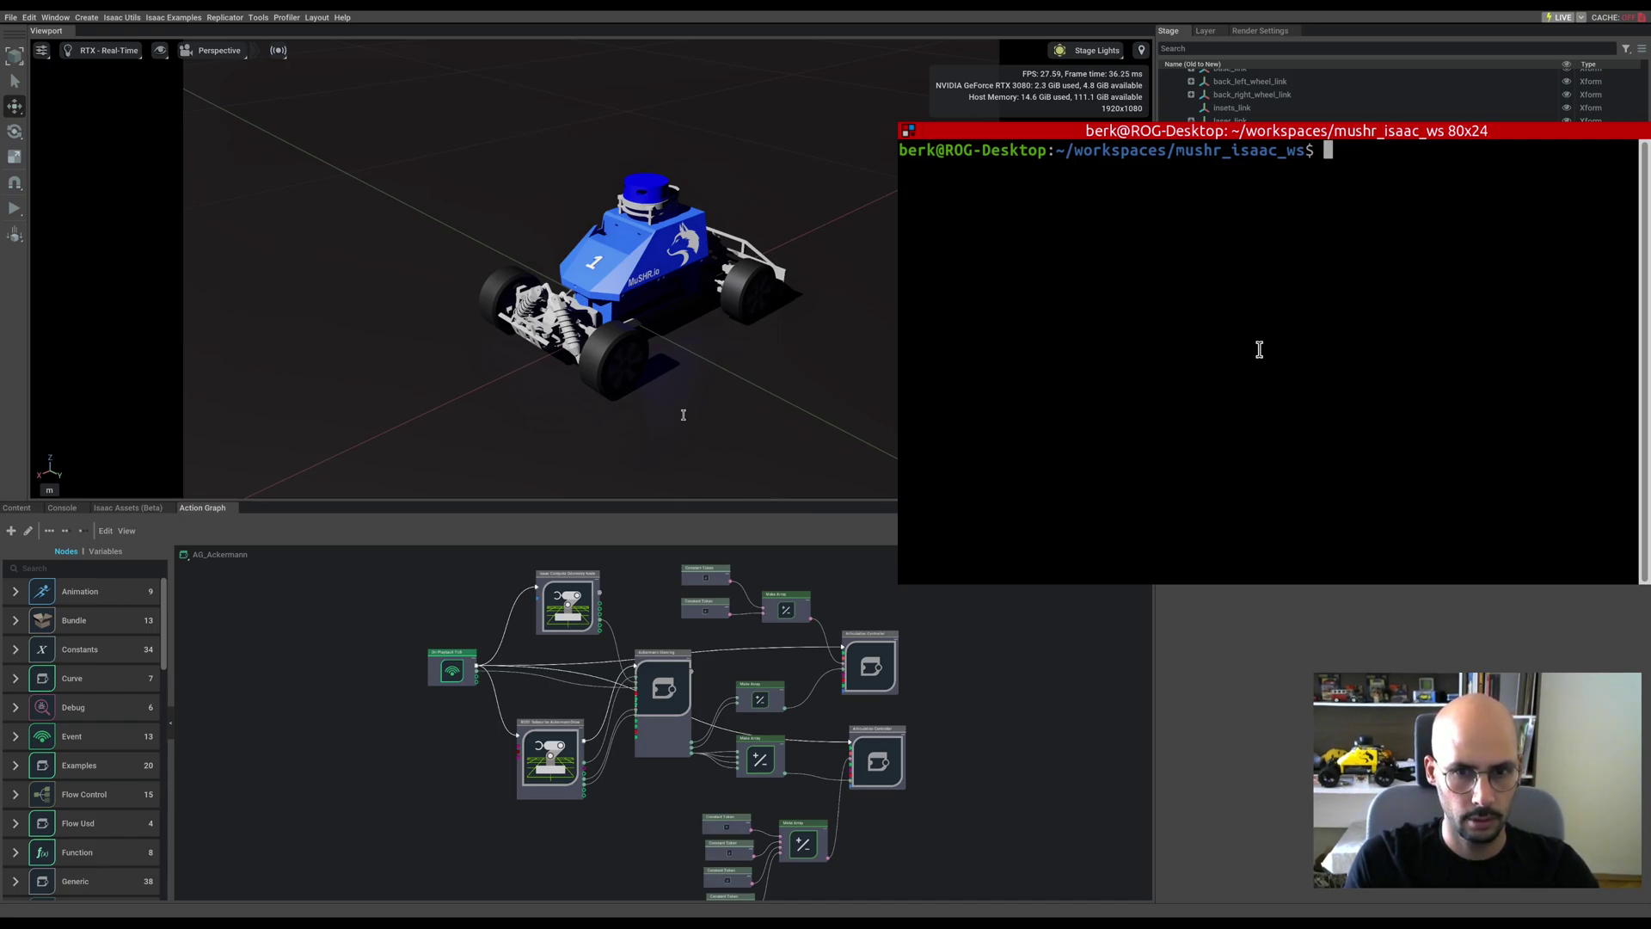
pyautogui.write('roslaunch mushr_isaac_controller mushr_joy.launch')
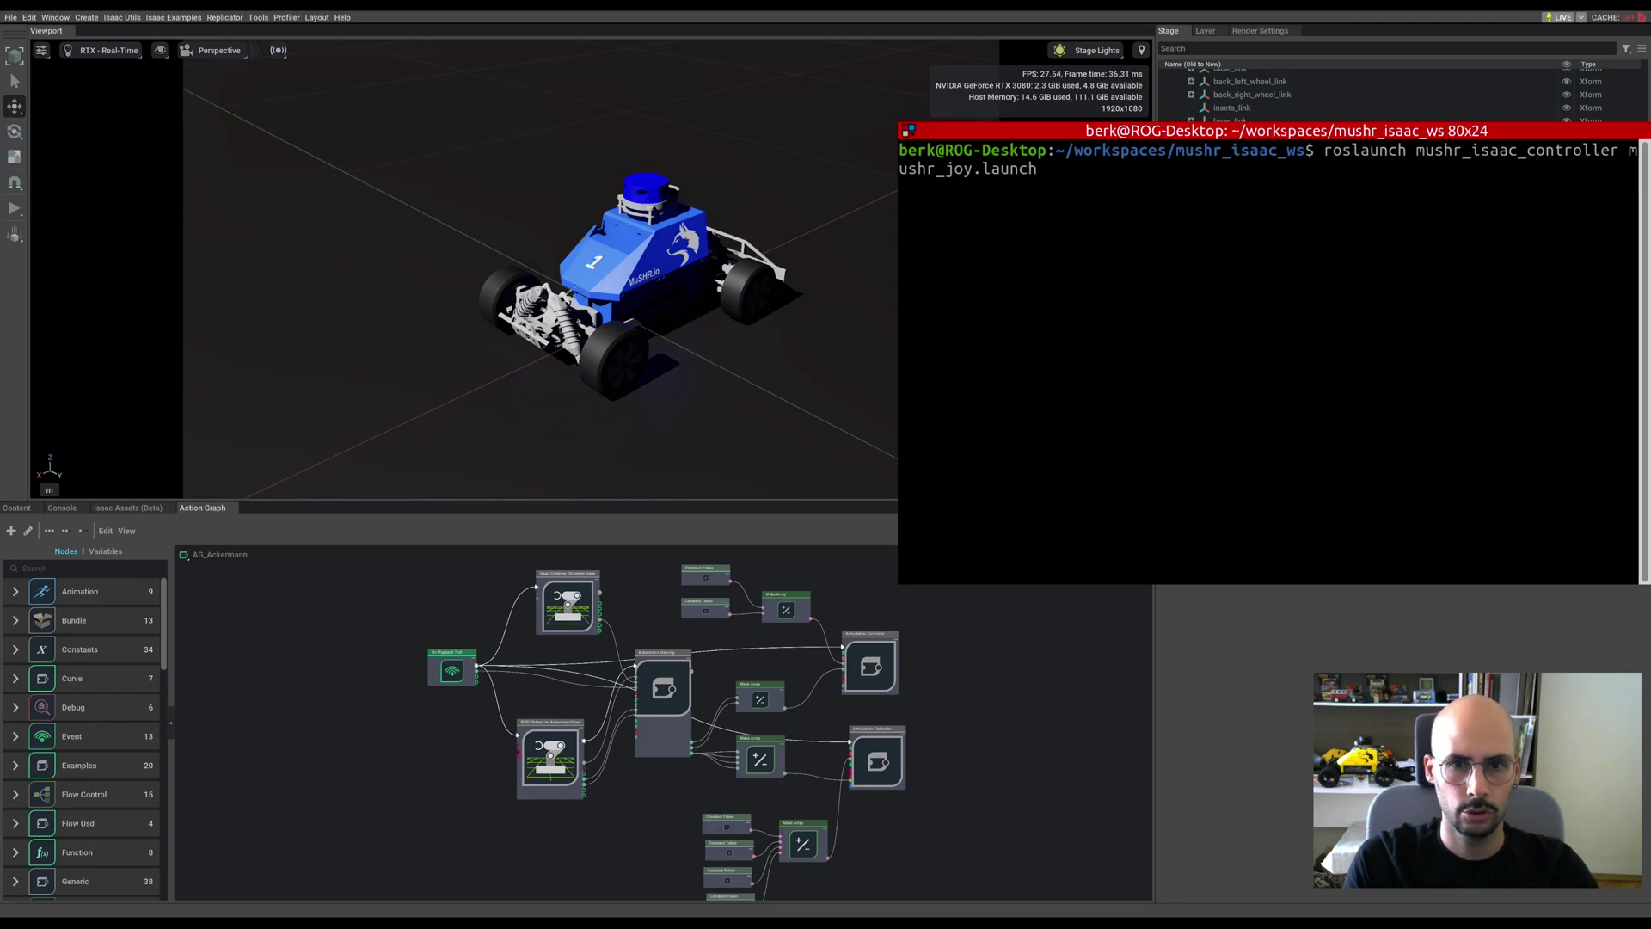
pyautogui.press('Return')
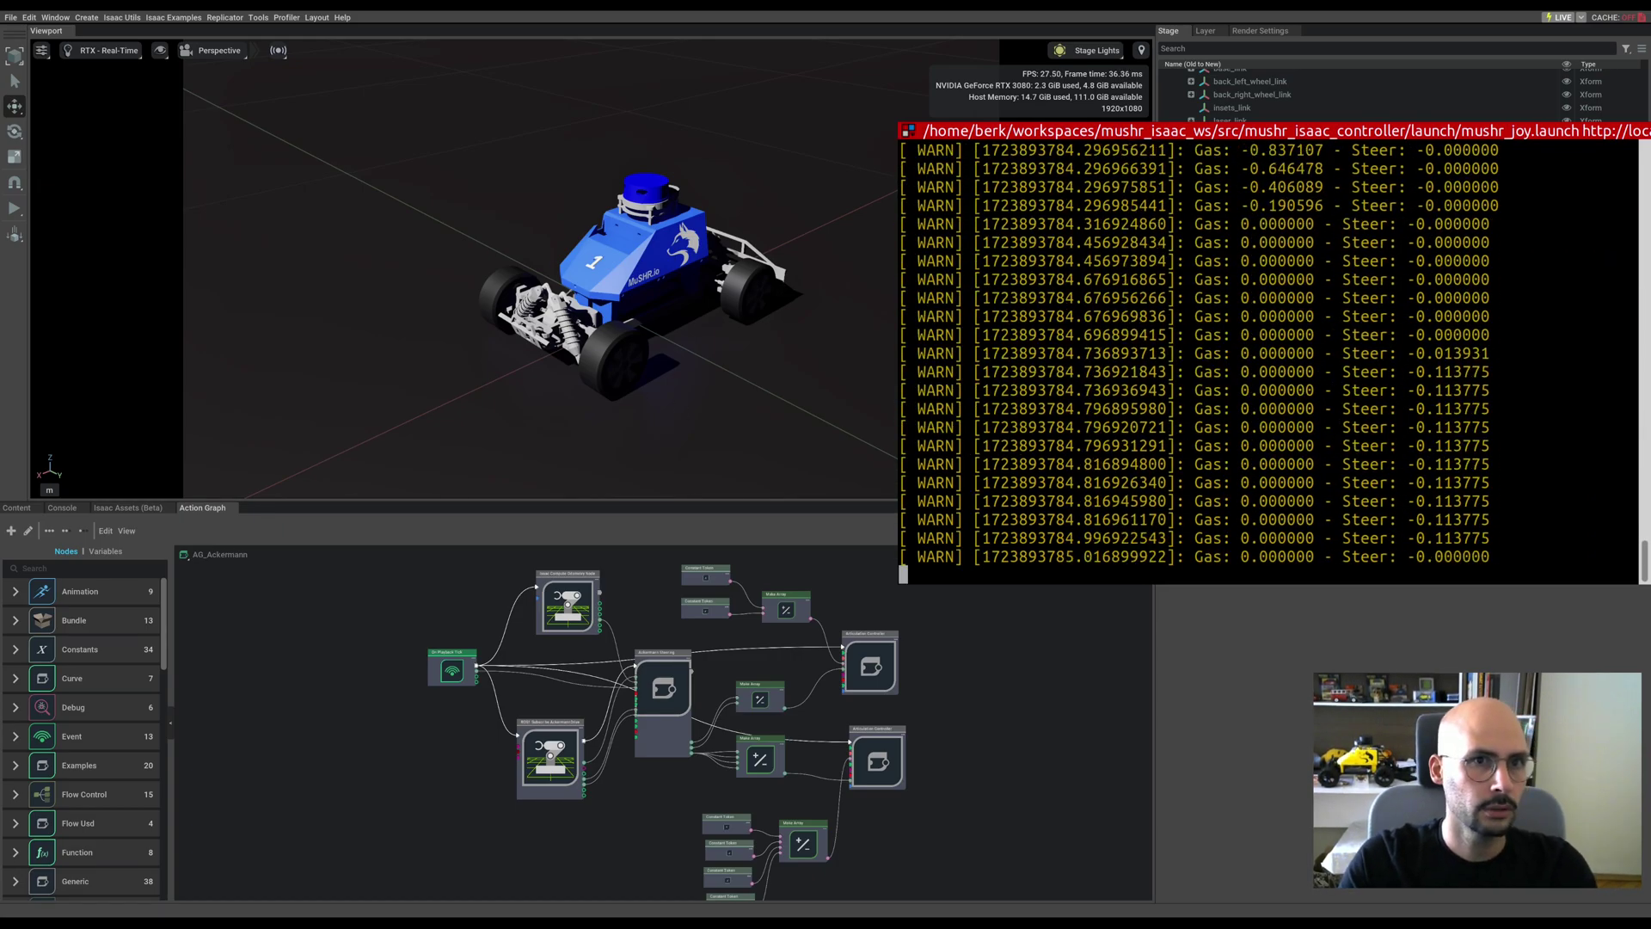
# Switch back to Isaac Sim, play the simulation to test driving the robot, and stop it
pyautogui.hotkey('alt', 'Tab')
pyautogui.hotkey('alt', 'Tab')
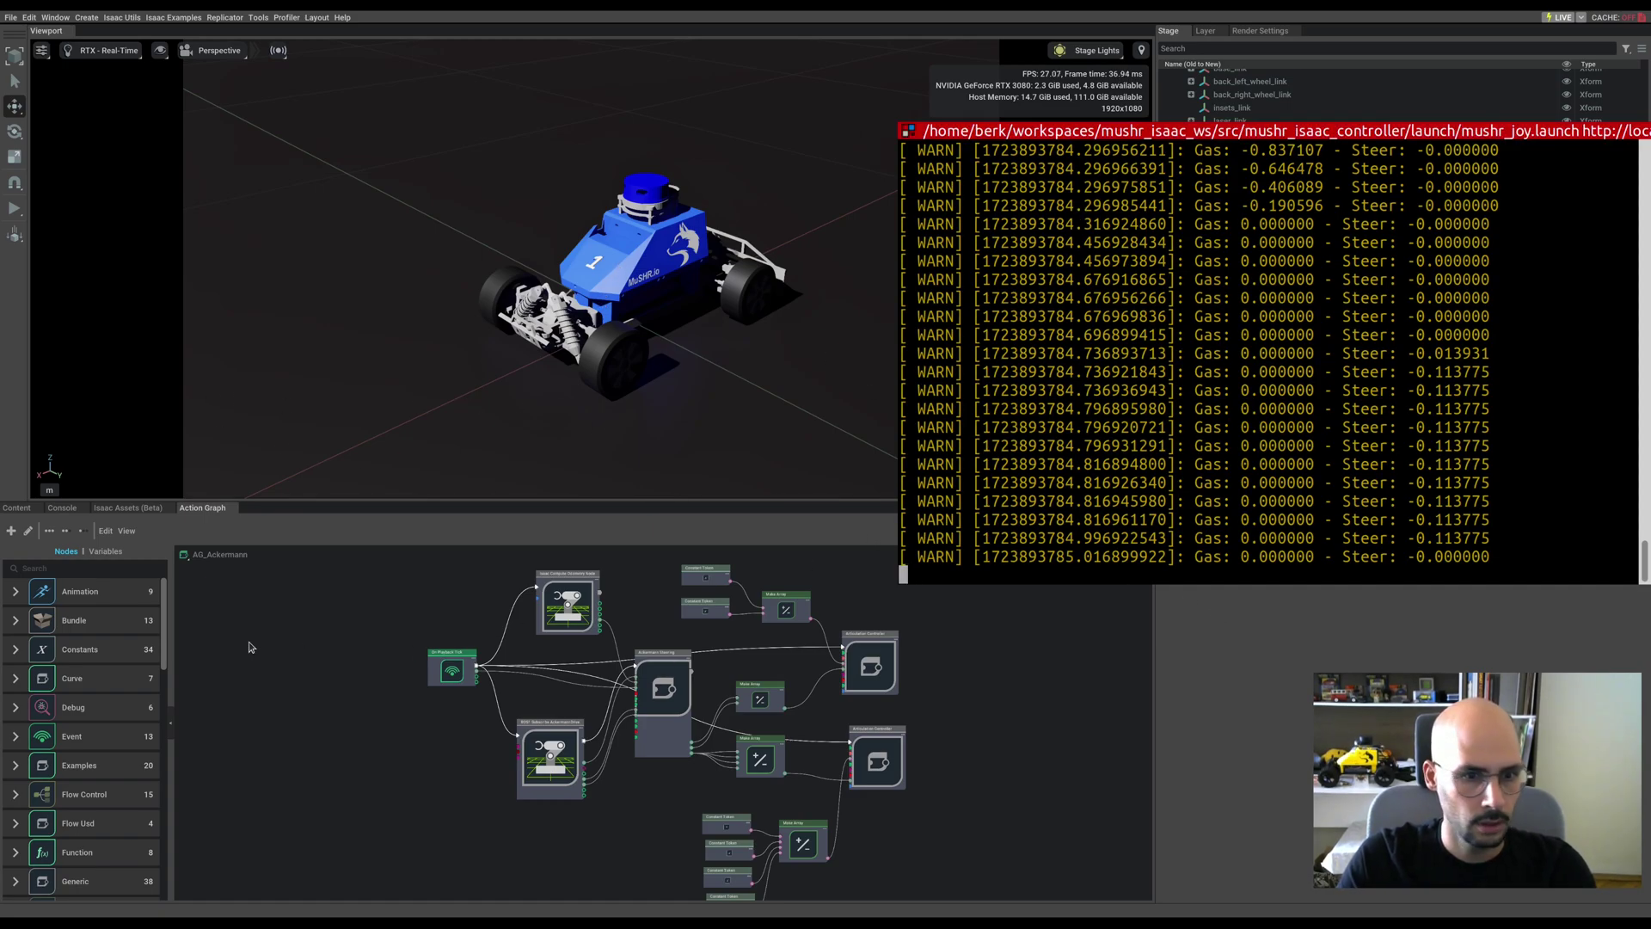
pyautogui.click(15, 207)
pyautogui.scroll(-5, 532, 332)
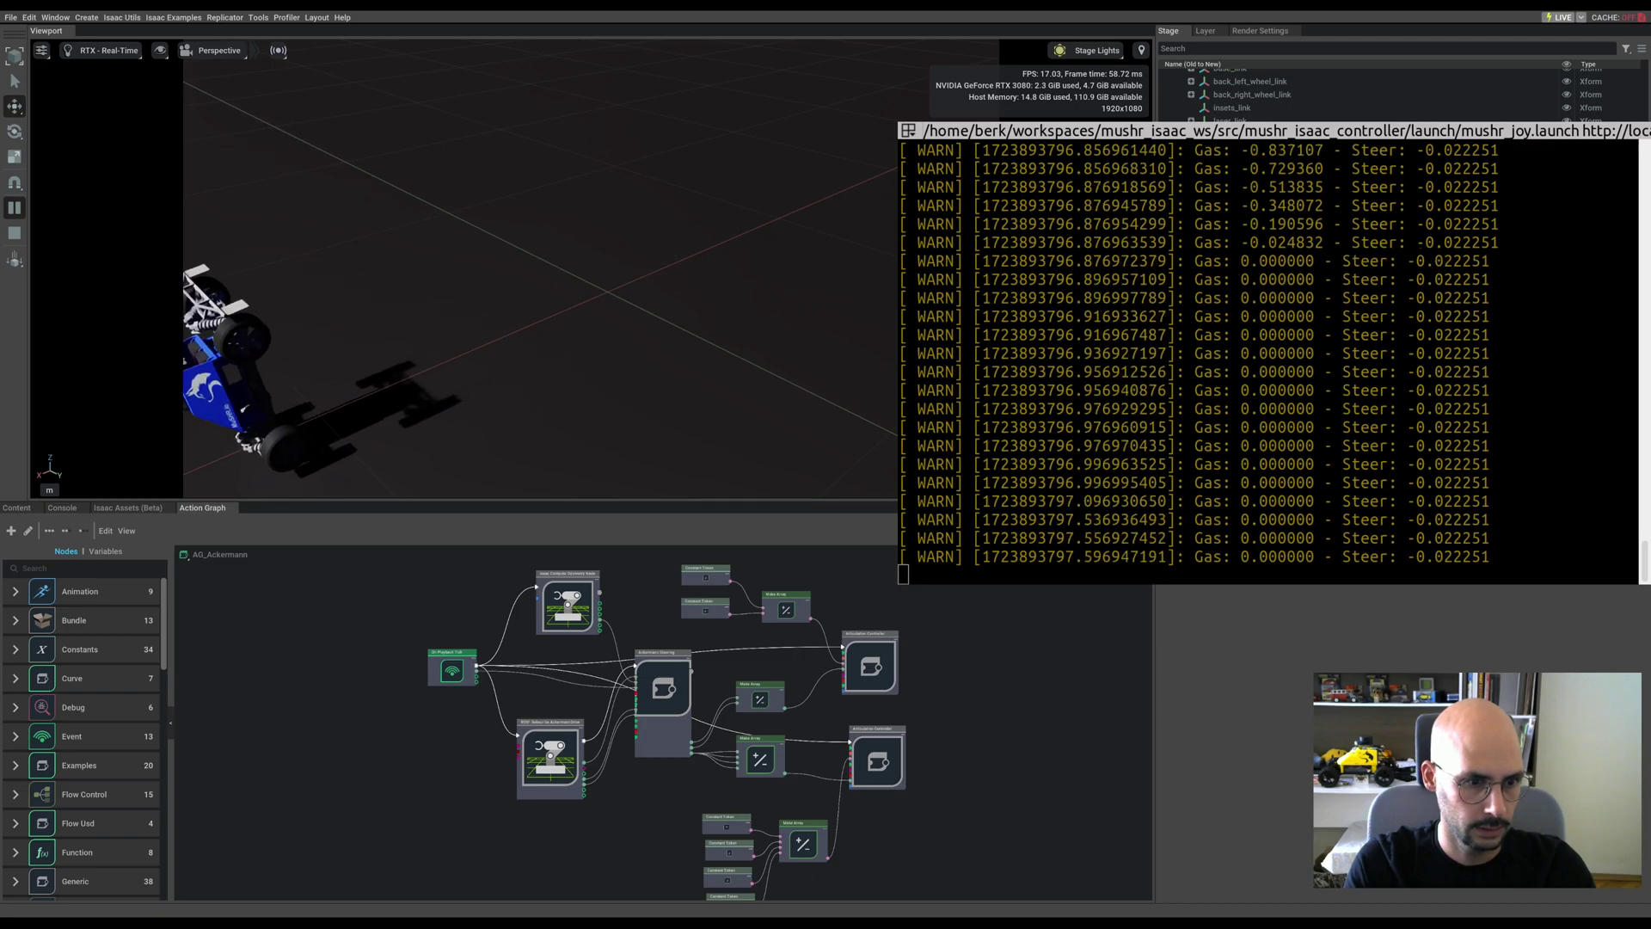
pyautogui.click(15, 232)
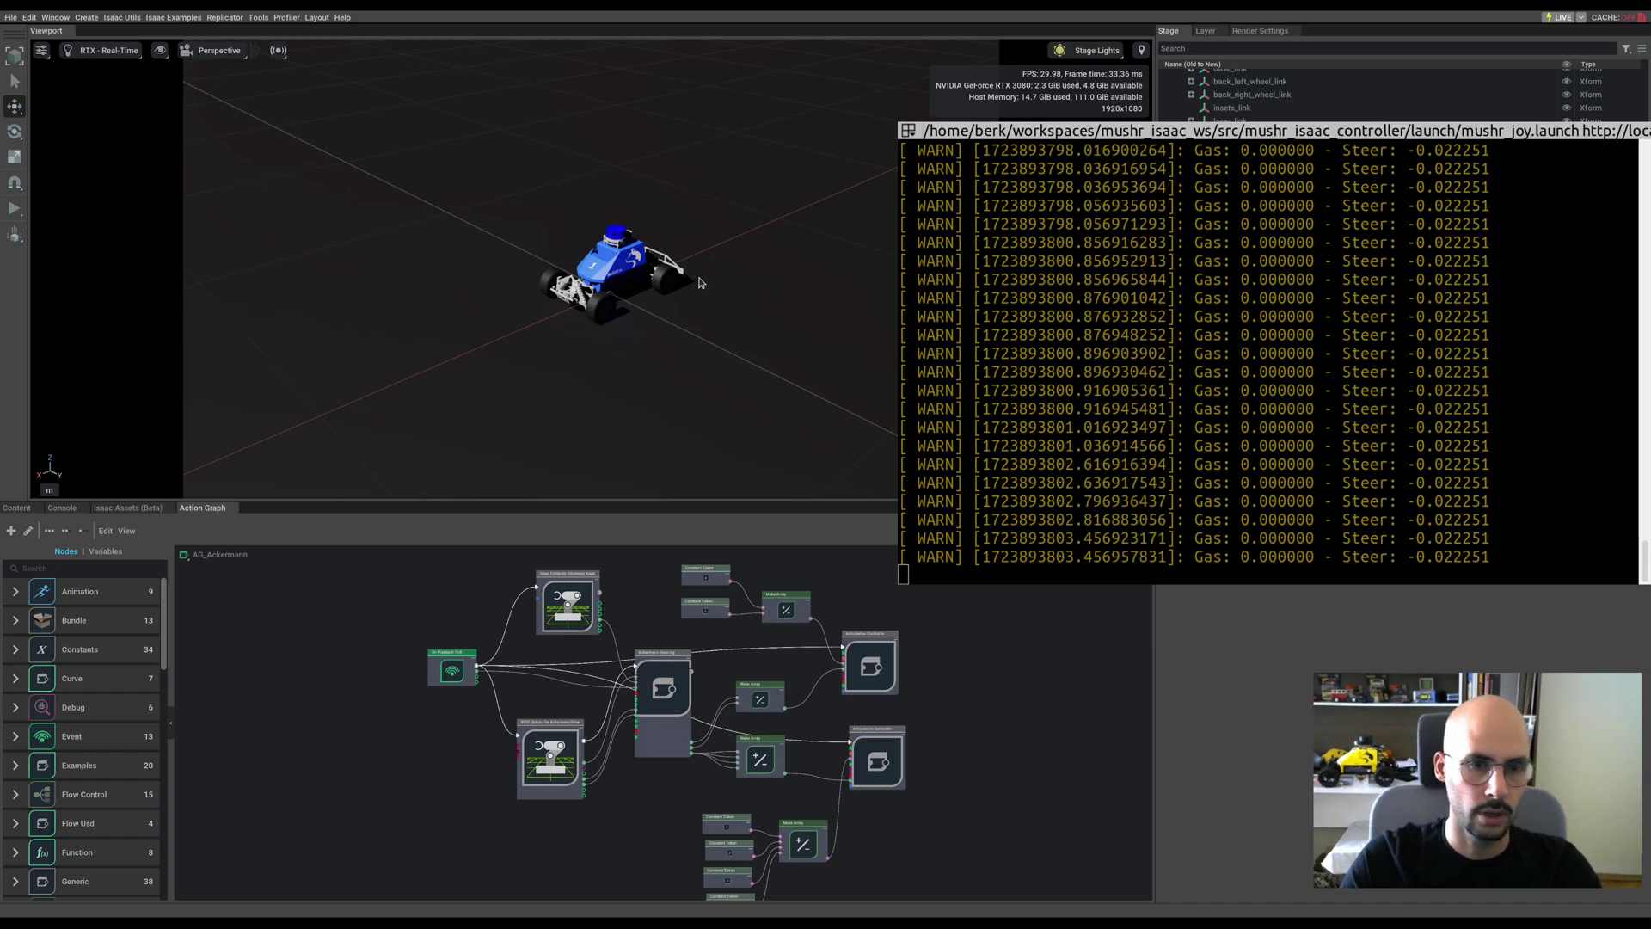
# Frame the mushr_nano robot up close and examine the collision outlines around its body and wheels
pyautogui.click(624, 277)
pyautogui.press('f')
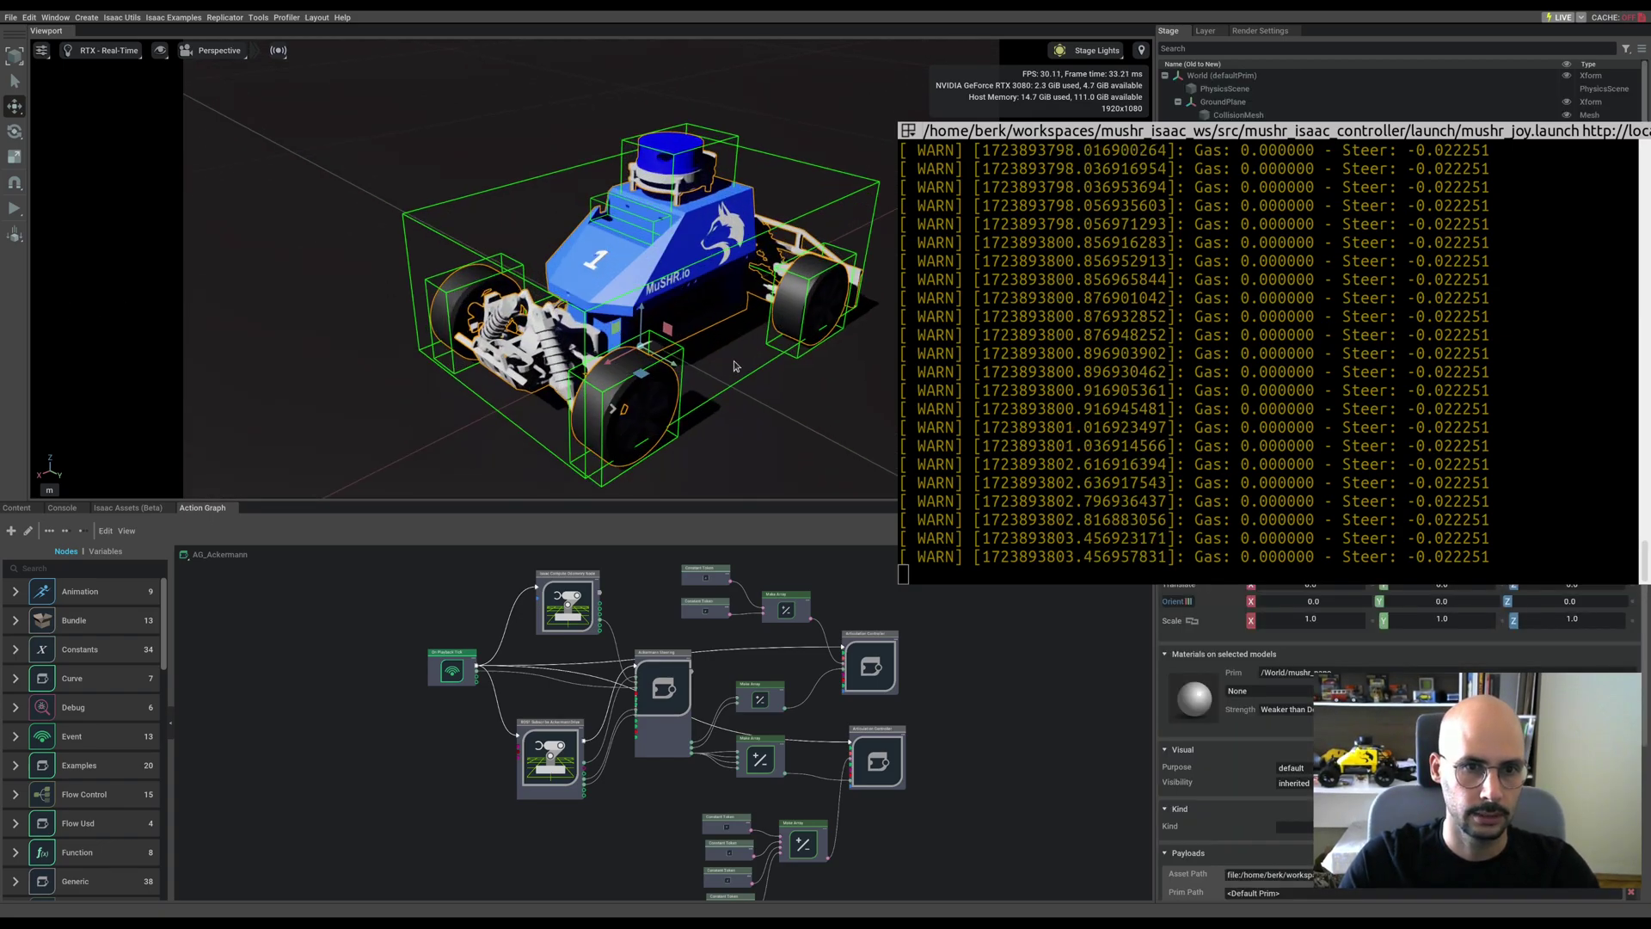
pyautogui.scroll(2, 688, 331)
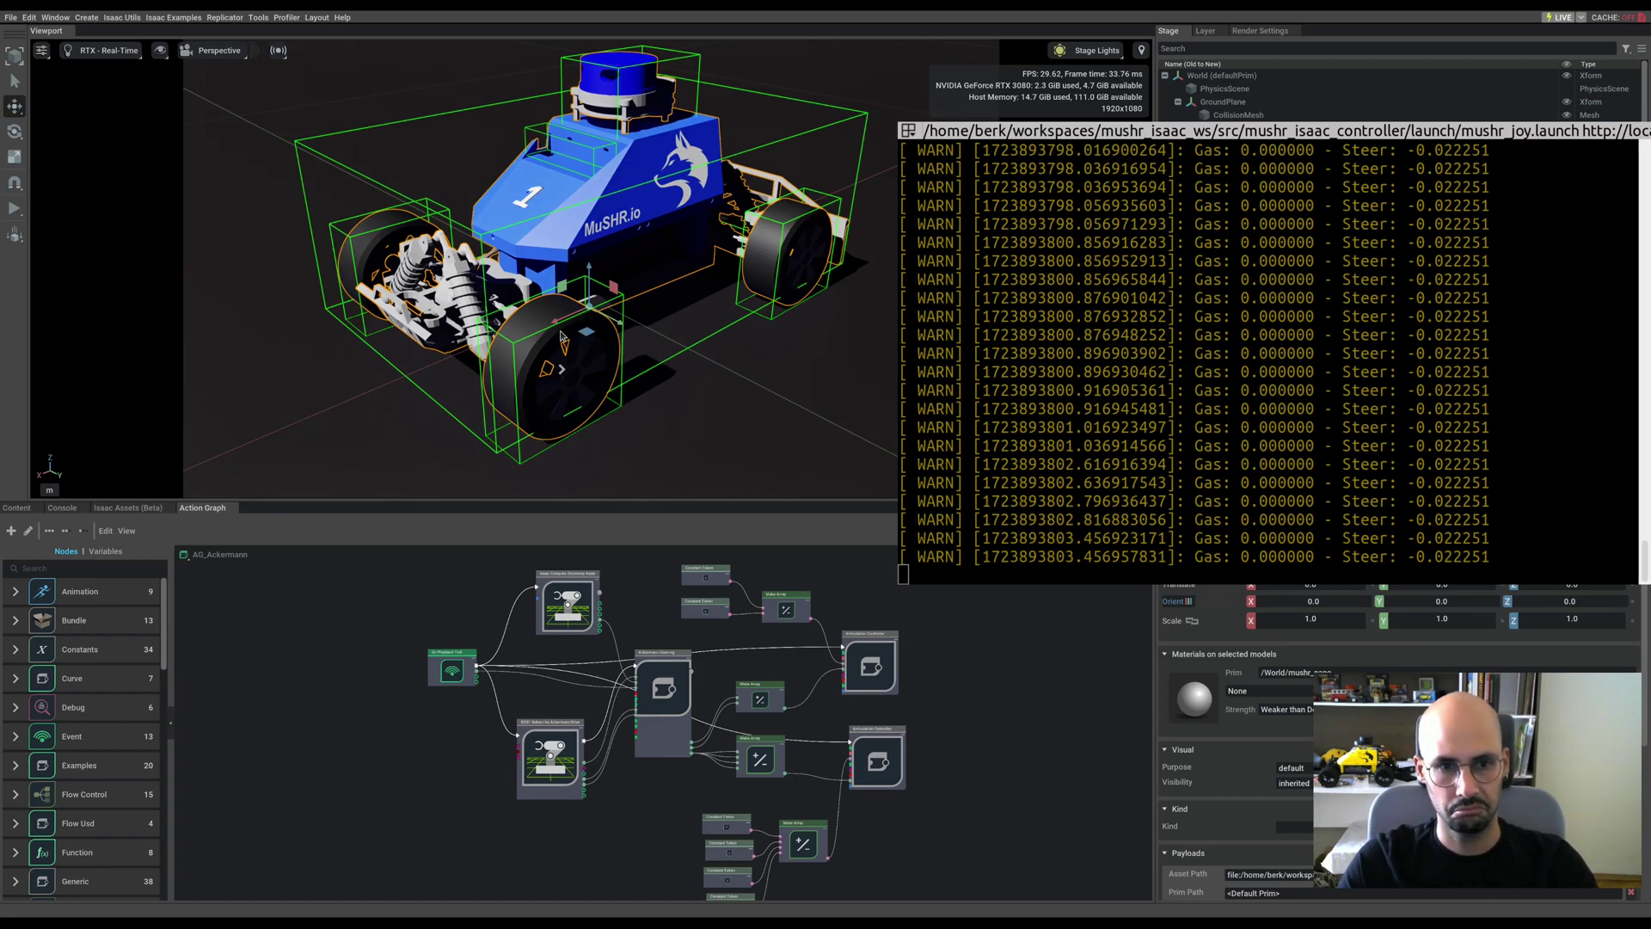
pyautogui.moveTo(551, 320); pyautogui.dragTo(632, 326, button='right')
pyautogui.keyDown('alt'); pyautogui.moveTo(554, 358); pyautogui.dragTo(858, 315); pyautogui.keyUp('alt')
pyautogui.moveTo(810, 295); pyautogui.dragTo(817, 280, button='right')
pyautogui.keyDown('alt'); pyautogui.moveTo(817, 282); pyautogui.dragTo(514, 312); pyautogui.keyUp('alt')
pyautogui.moveTo(460, 284); pyautogui.dragTo(500, 302, button='right')
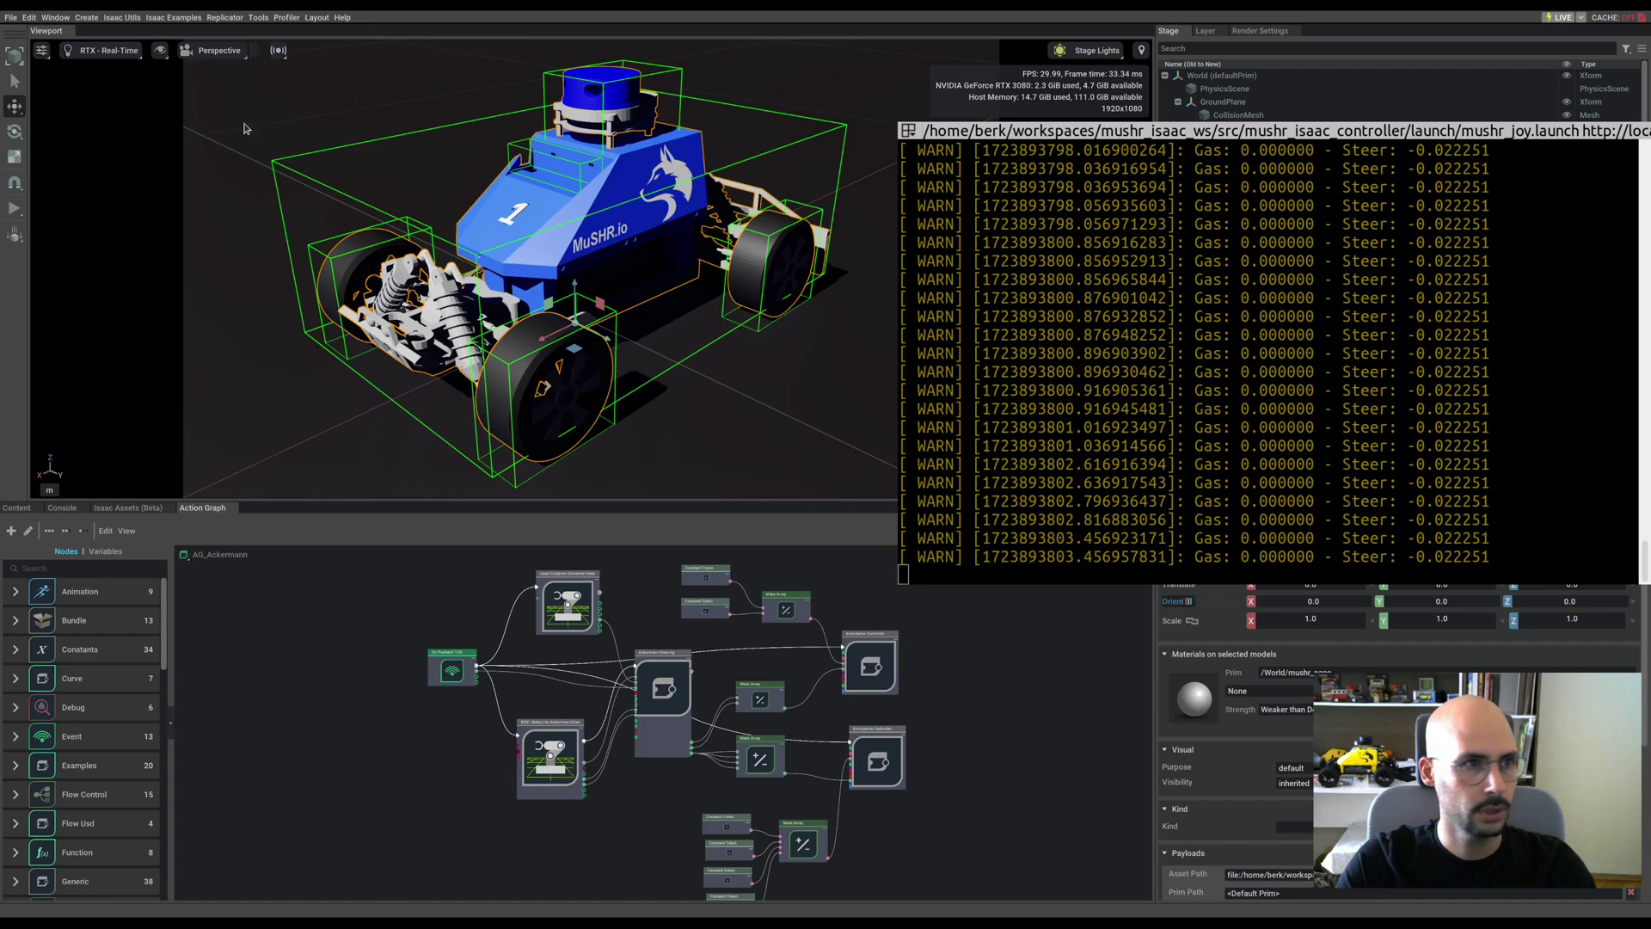
# Open the URDF Importer, review its import options such as Convex Decomposition, and close it
pyautogui.click(121, 18)
pyautogui.moveTo(172, 46)
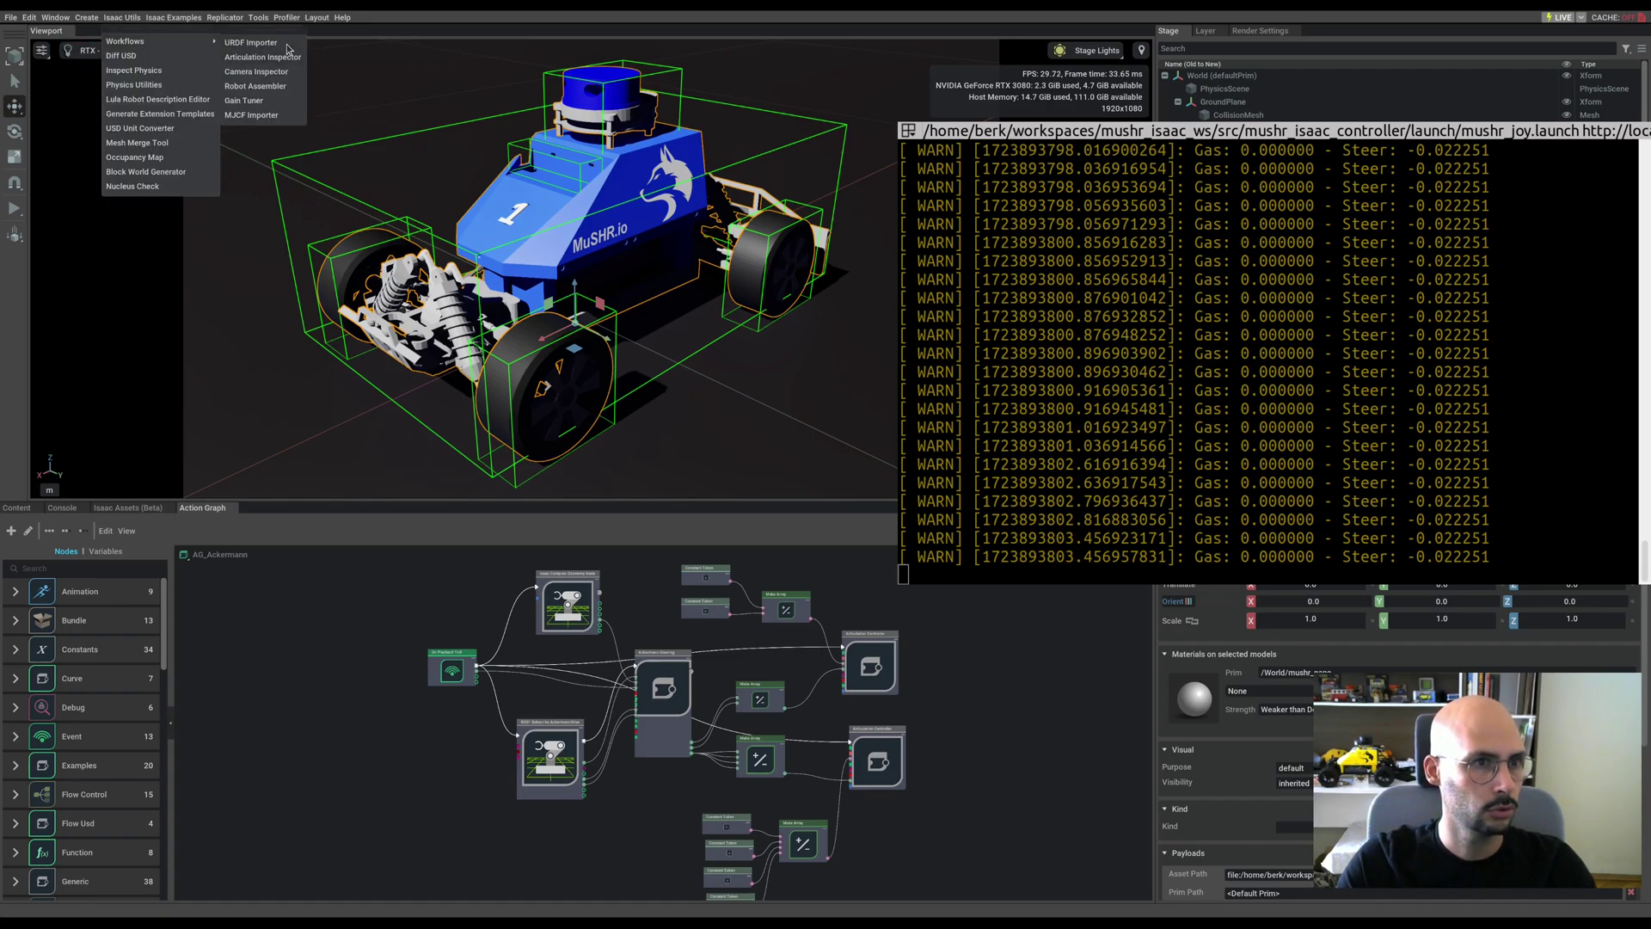
pyautogui.click(251, 42)
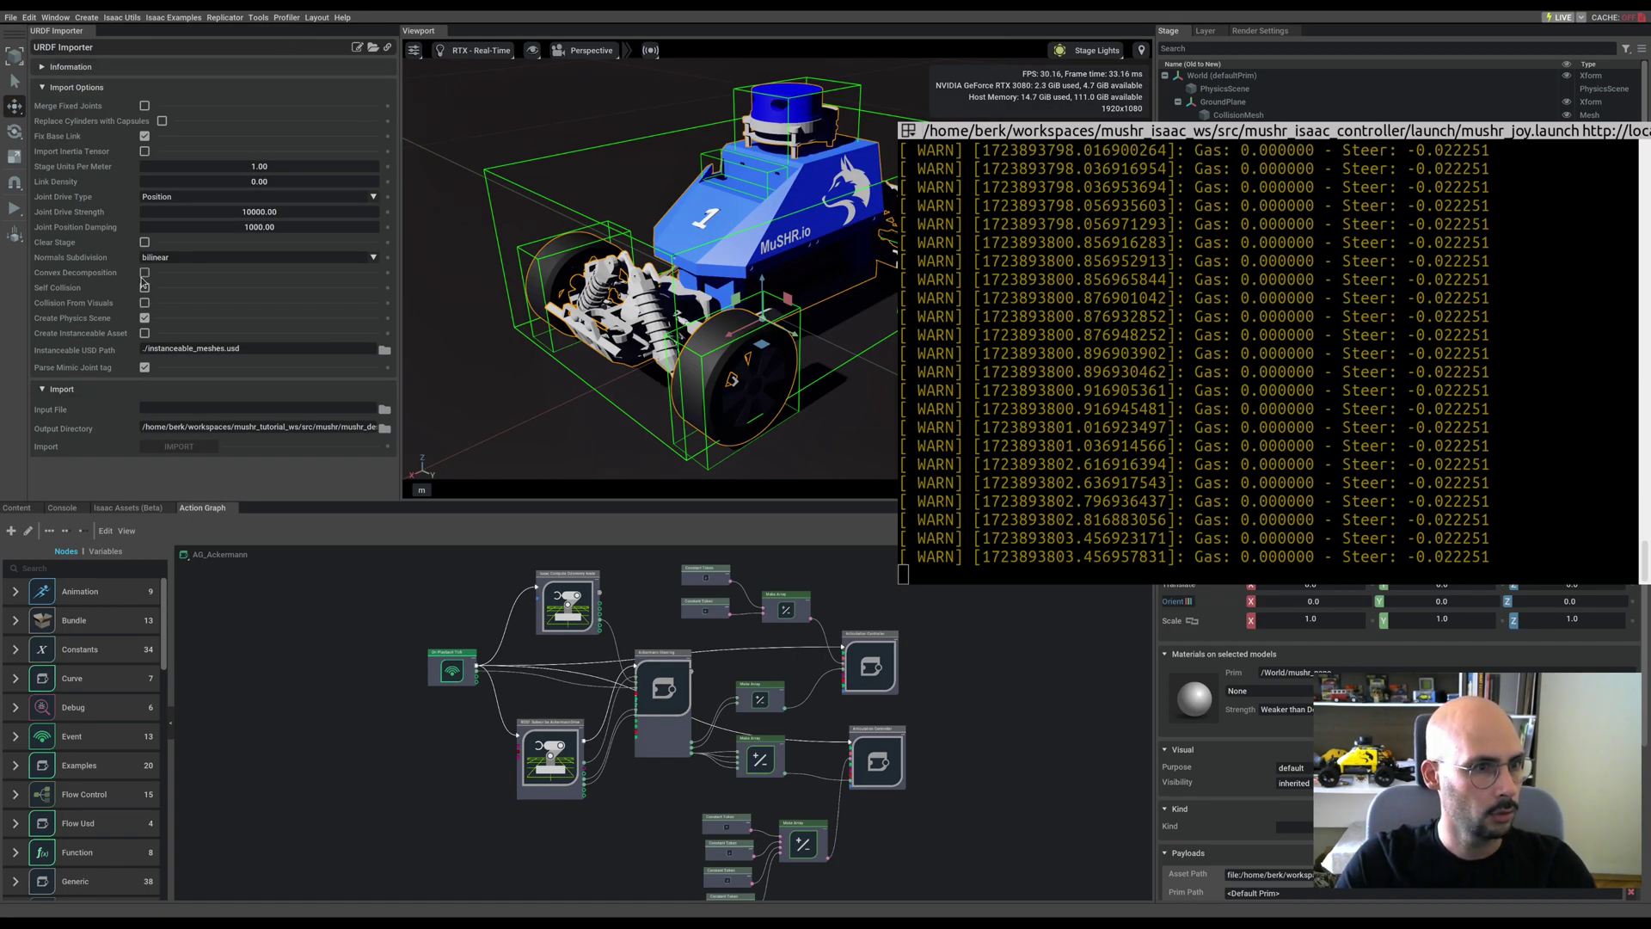
pyautogui.click(89, 31)
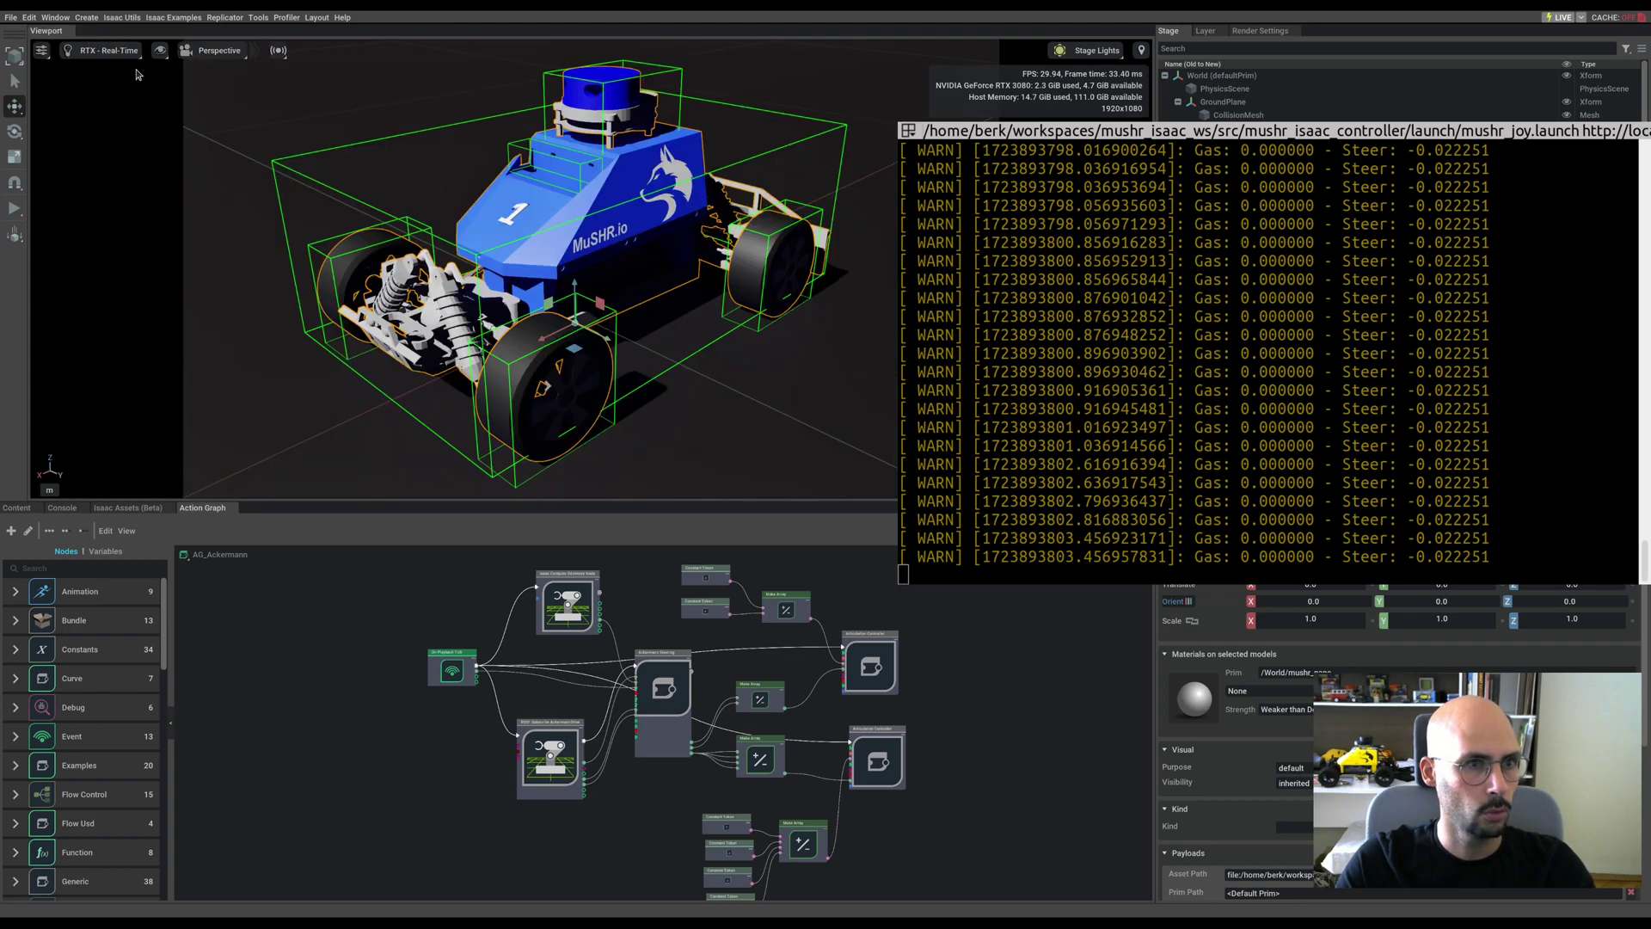
# Return to Isaac Sim and delete the collisions mesh under back_left_wheel_link of the mushr_nano robot
pyautogui.moveTo(674, 336); pyautogui.dragTo(729, 384, button='right')
pyautogui.scroll(-3, 686, 344)
pyautogui.moveTo(730, 384); pyautogui.dragTo(748, 390, button='middle')
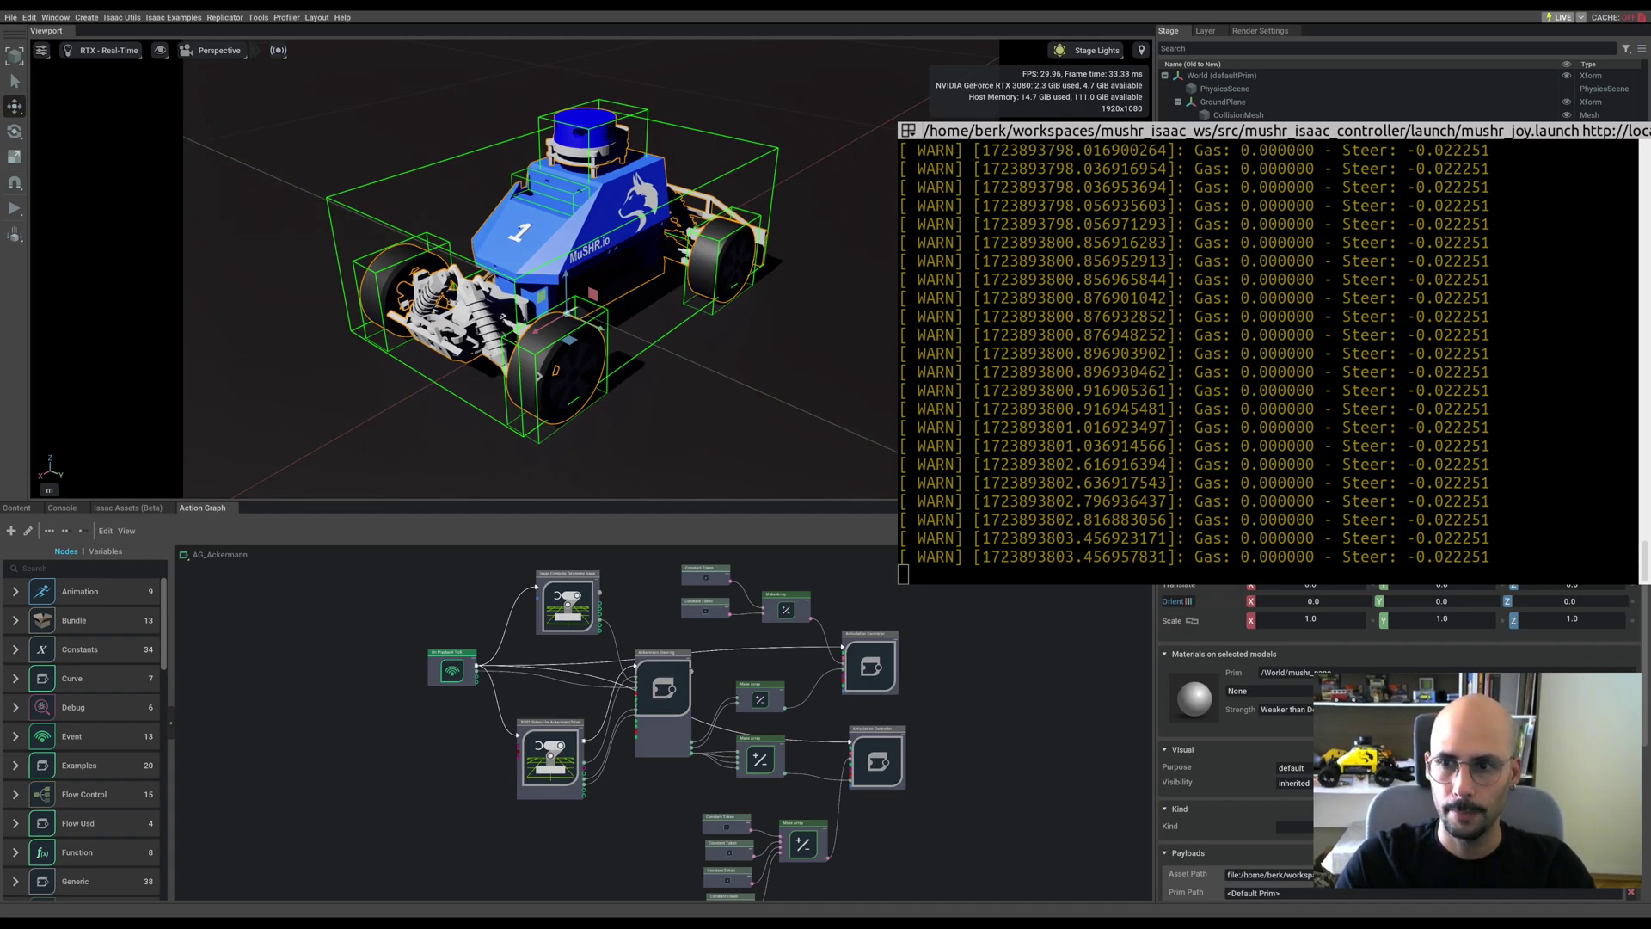
pyautogui.click(288, 830)
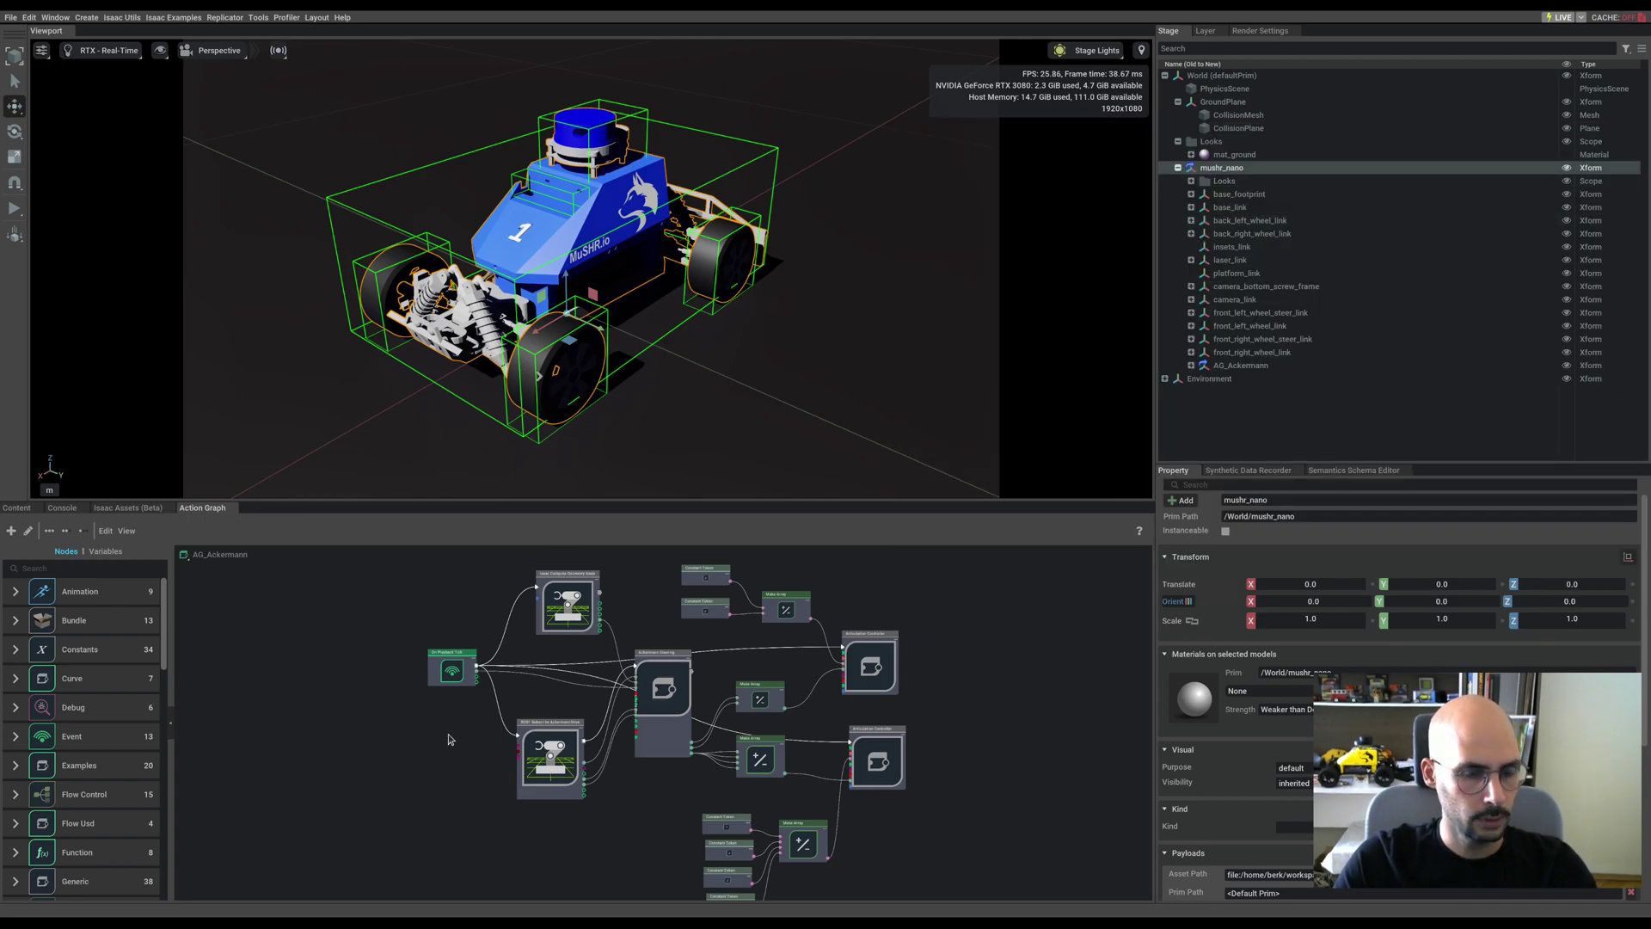
pyautogui.click(1191, 221)
pyautogui.click(1248, 247)
pyautogui.scroll(4, 877, 288)
pyautogui.moveTo(877, 290)
pyautogui.mouseDown(button='middle')
pyautogui.moveTo(676, 273)
pyautogui.moveTo(786, 225)
pyautogui.moveTo(848, 314)
pyautogui.moveTo(858, 303)
pyautogui.mouseUp(button='middle')
pyautogui.scroll(-1, 794, 246)
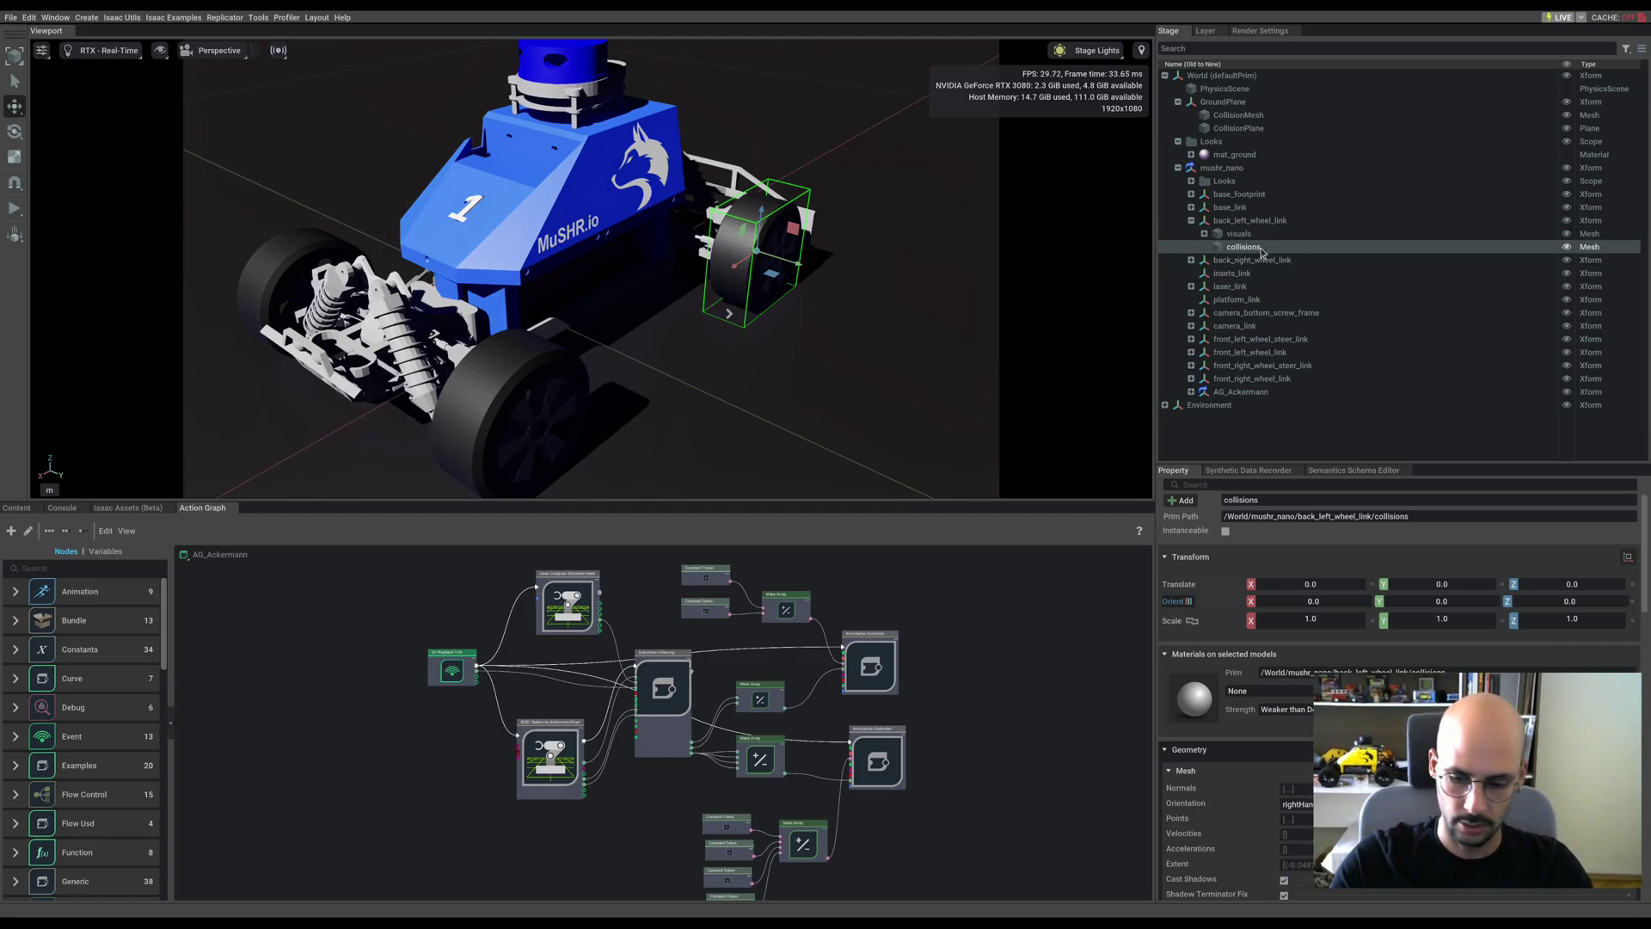
pyautogui.press('Delete')
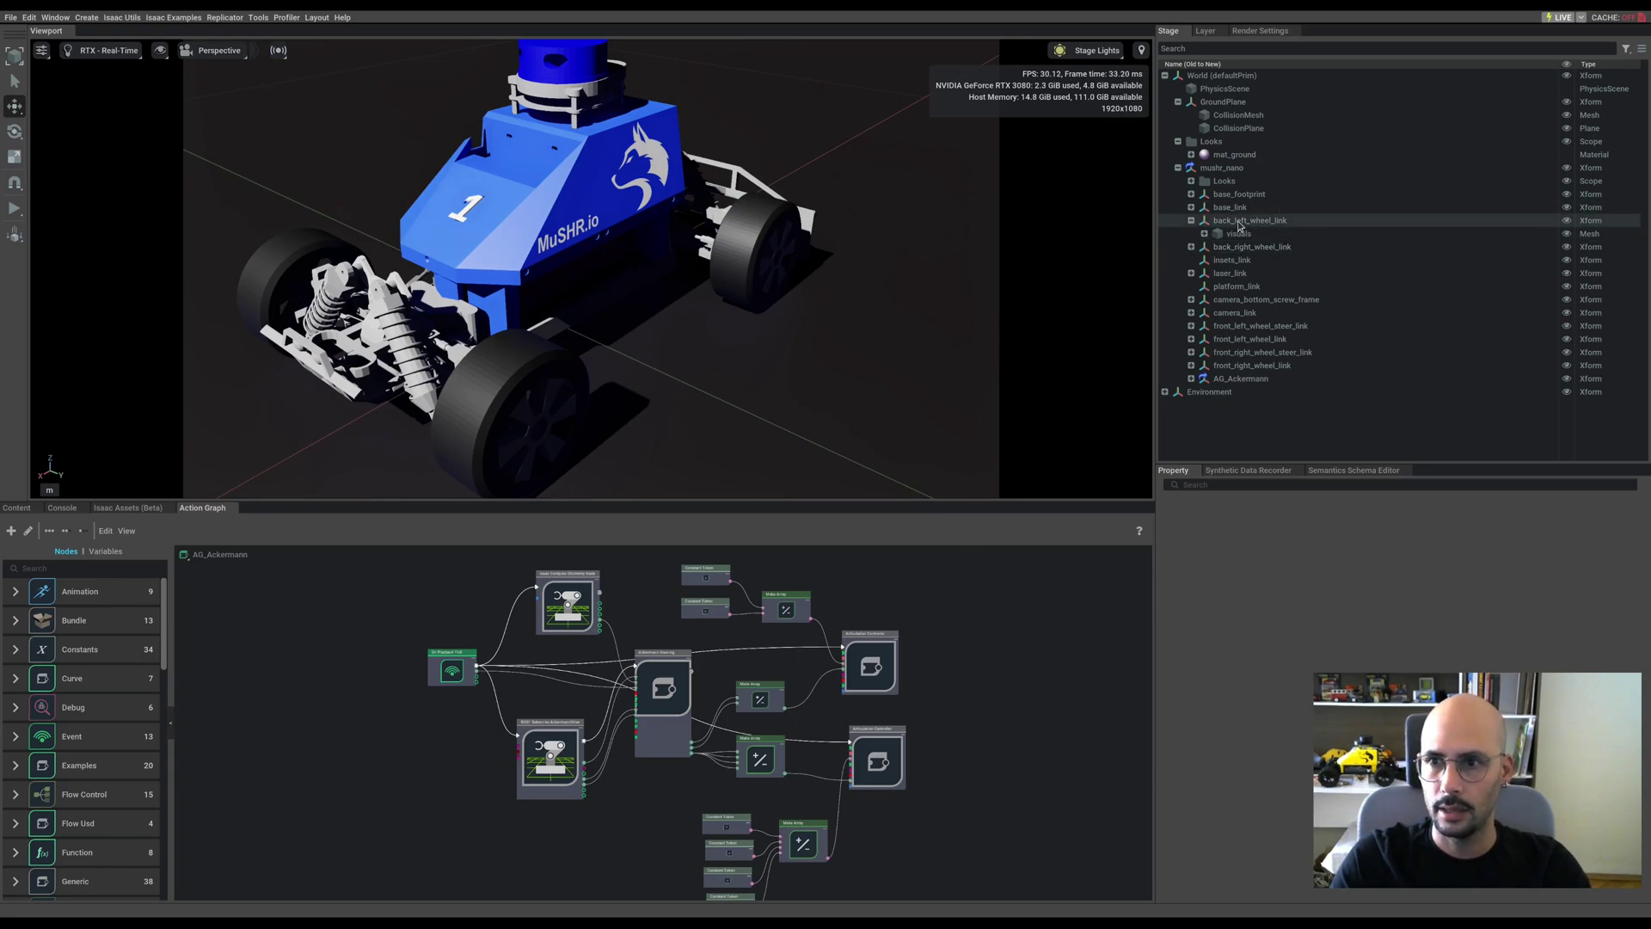
# Create a Cylinder shape as a child of back_left_wheel_link
pyautogui.click(1240, 224)
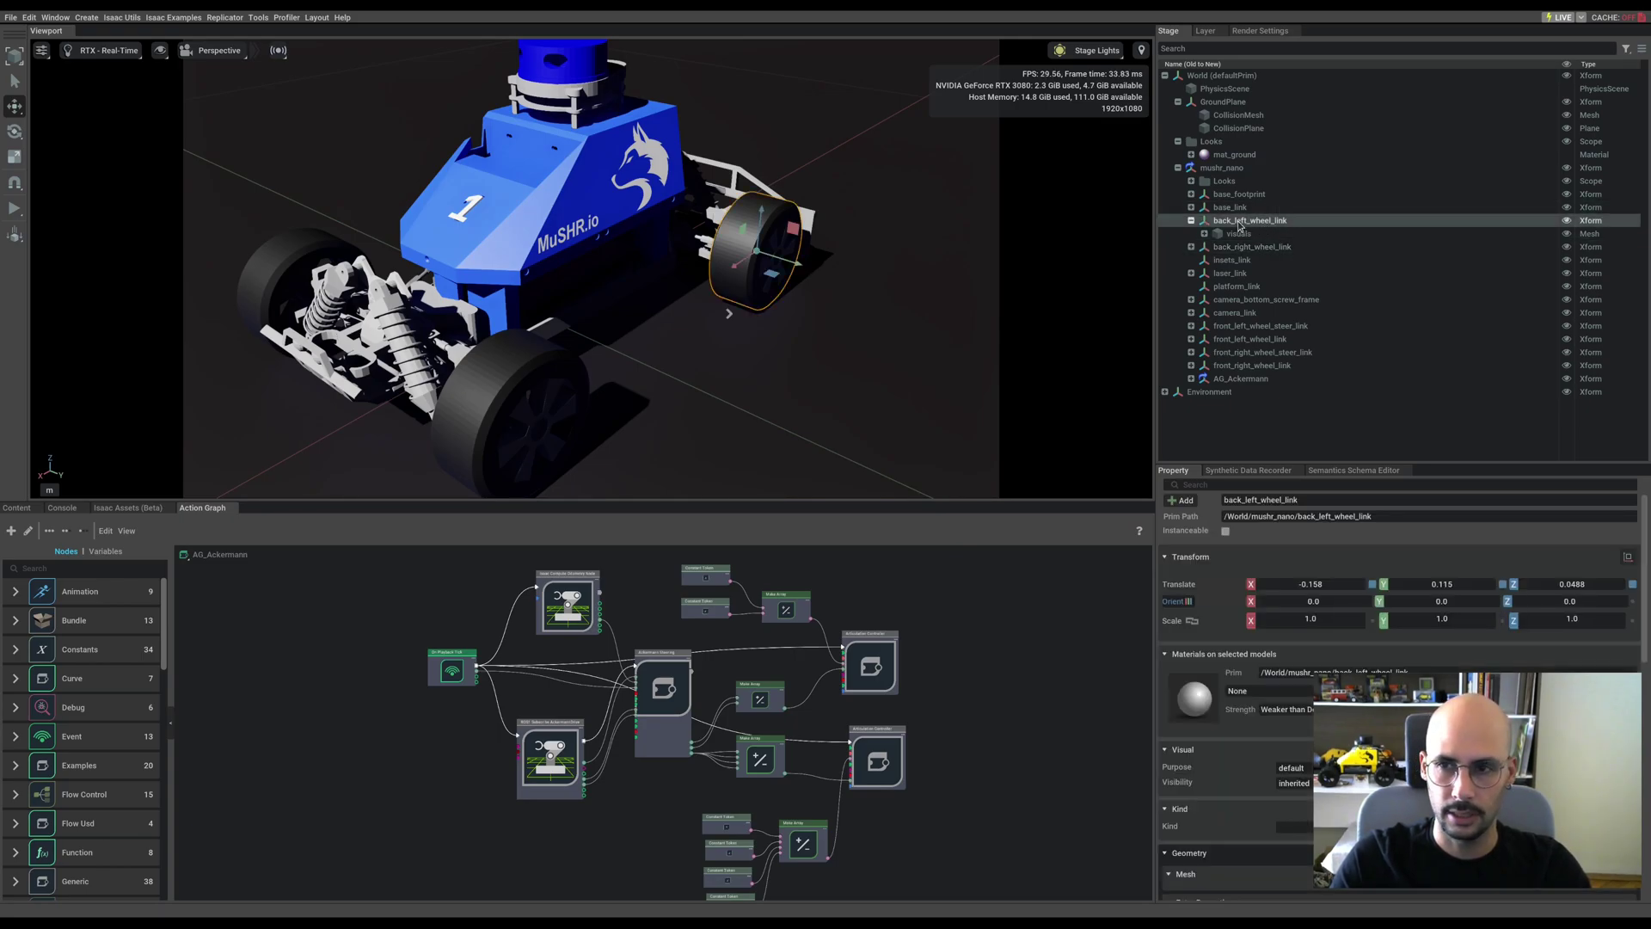
pyautogui.rightClick(1240, 226)
pyautogui.moveTo(1290, 244)
pyautogui.moveTo(1493, 247)
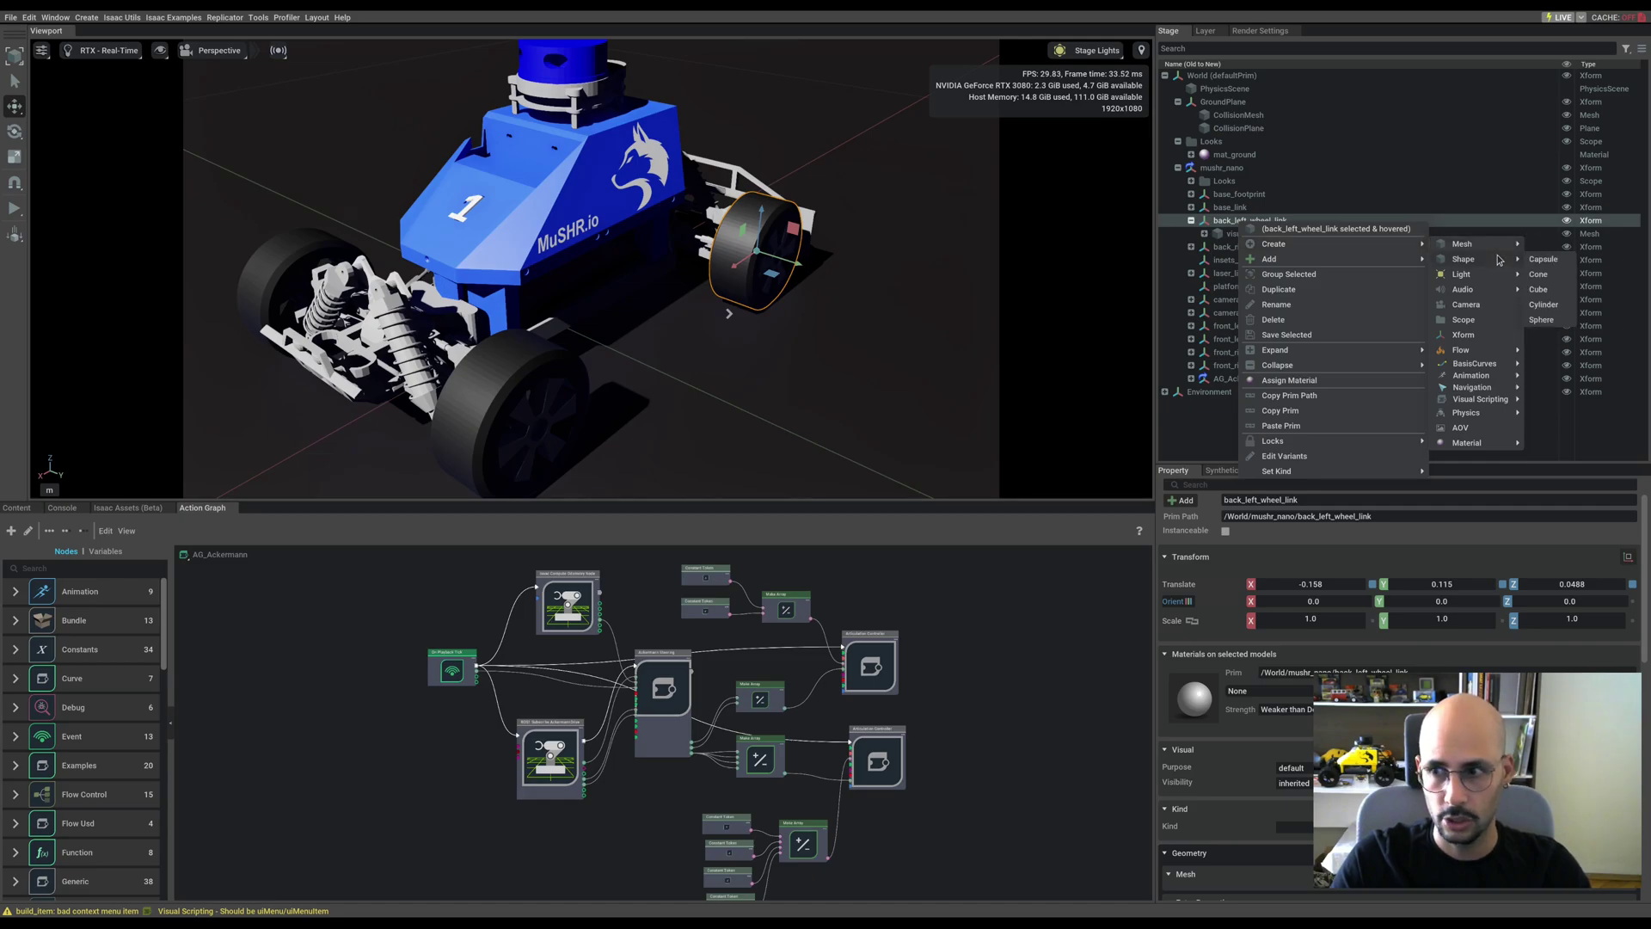
pyautogui.click(1544, 306)
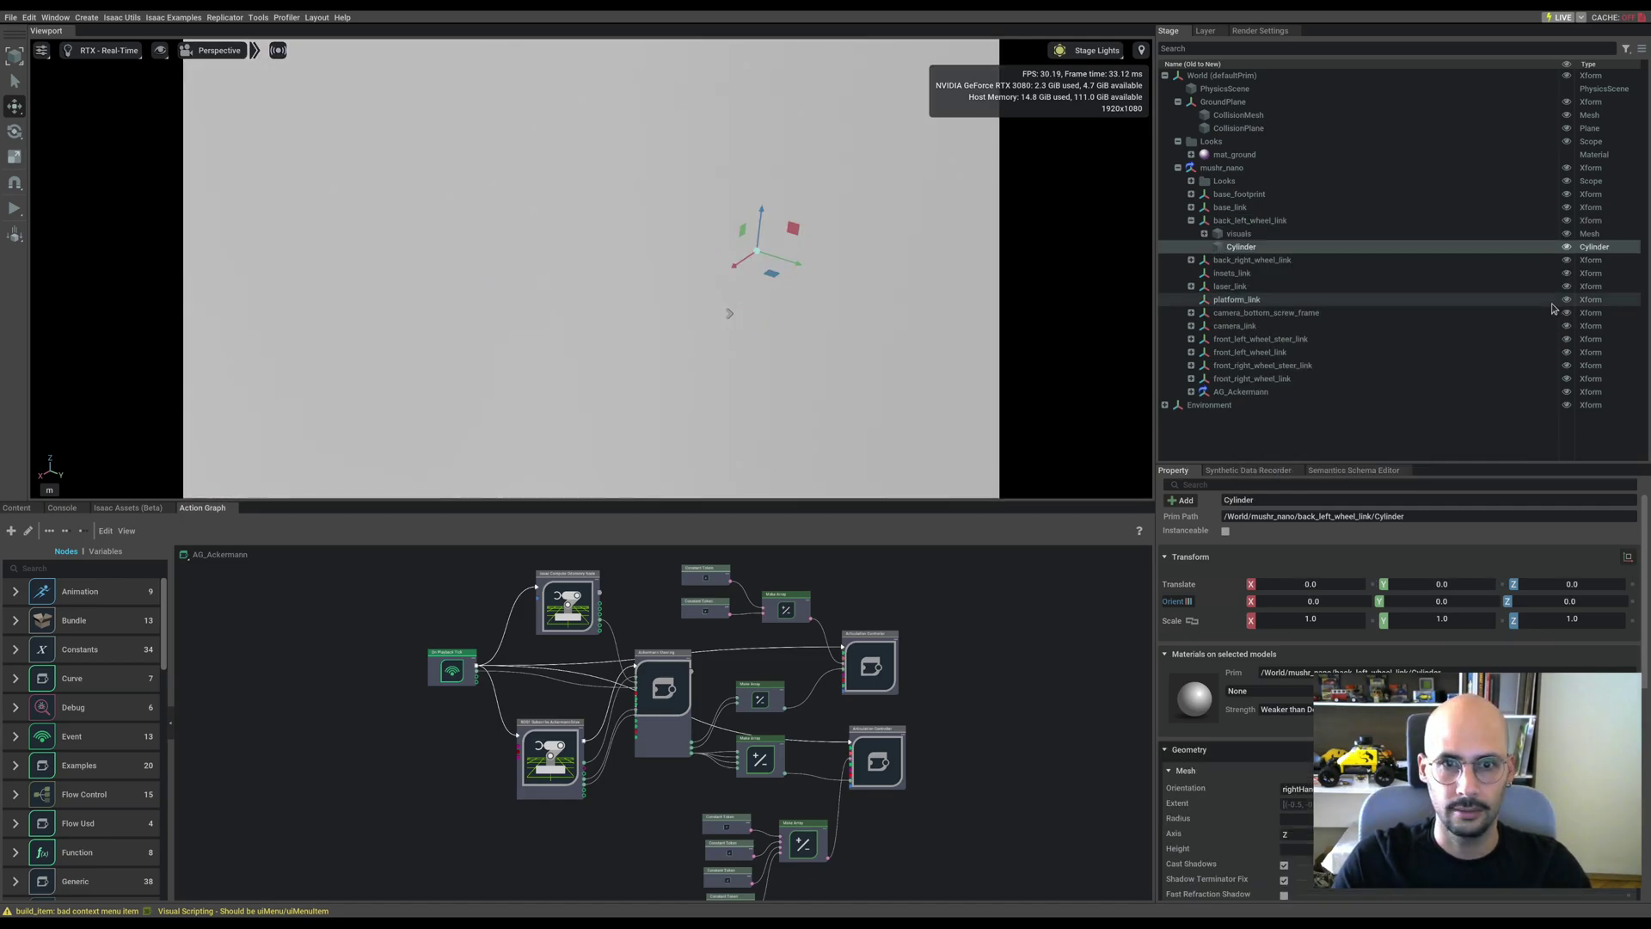
# Scale the cylinder uniformly to 0.1 with linked axes, and set its Z scale alone to 0.03
pyautogui.scroll(-5, 946, 370)
pyautogui.scroll(-3, 841, 378)
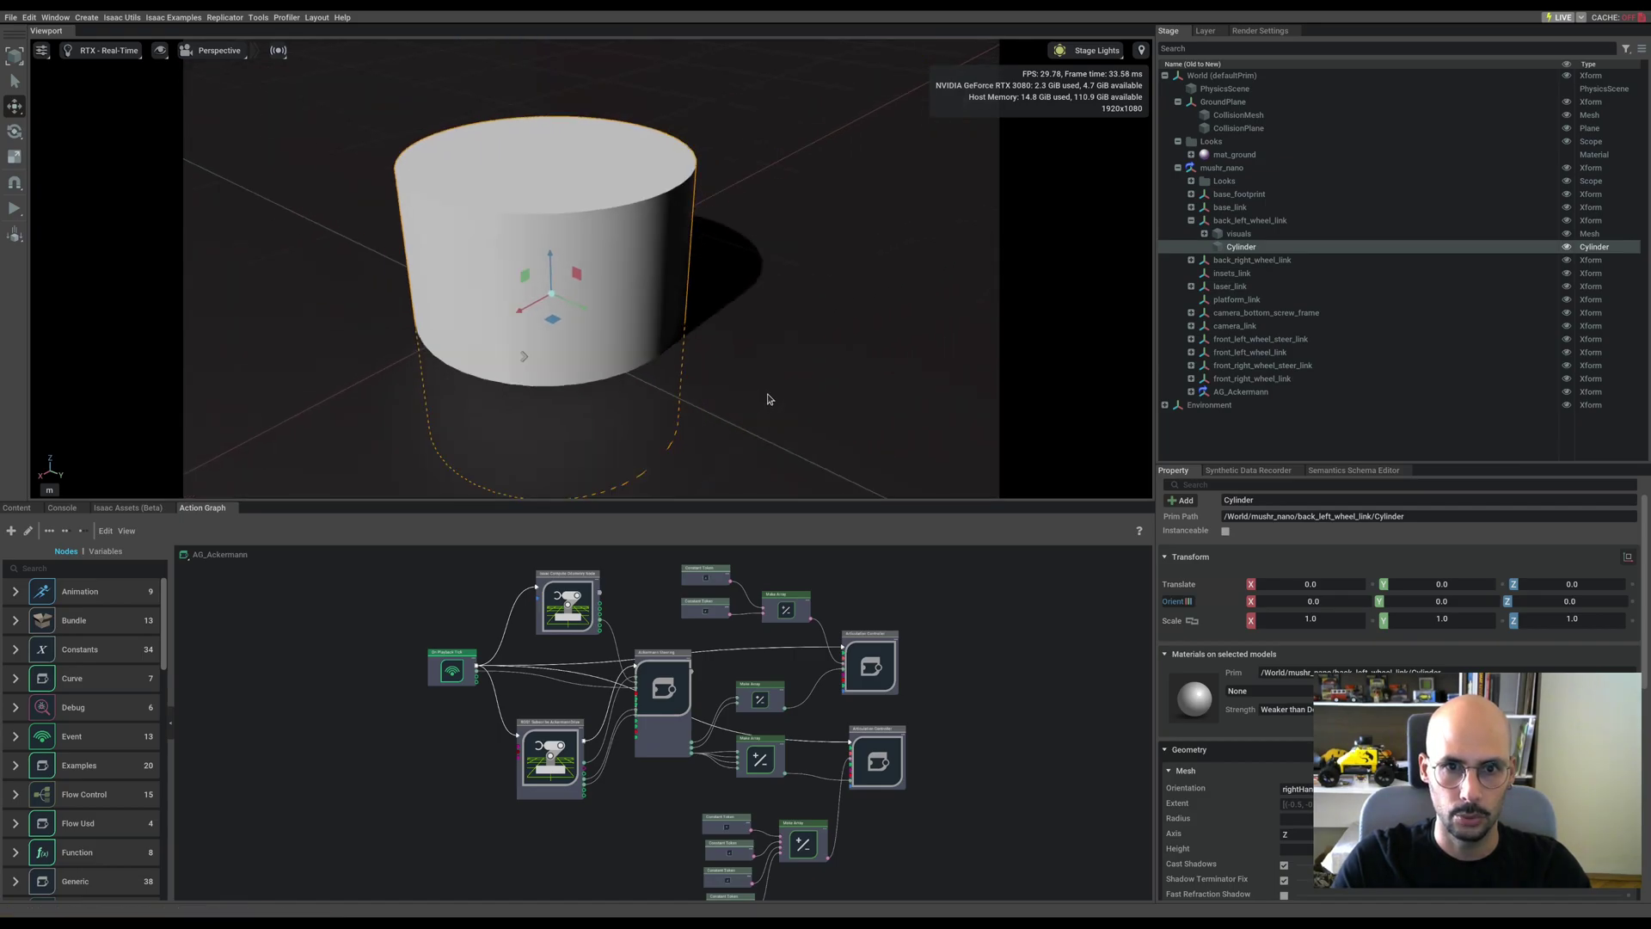
pyautogui.click(1192, 621)
pyautogui.doubleClick(1318, 620)
pyautogui.write('0.1')
pyautogui.press('Return')
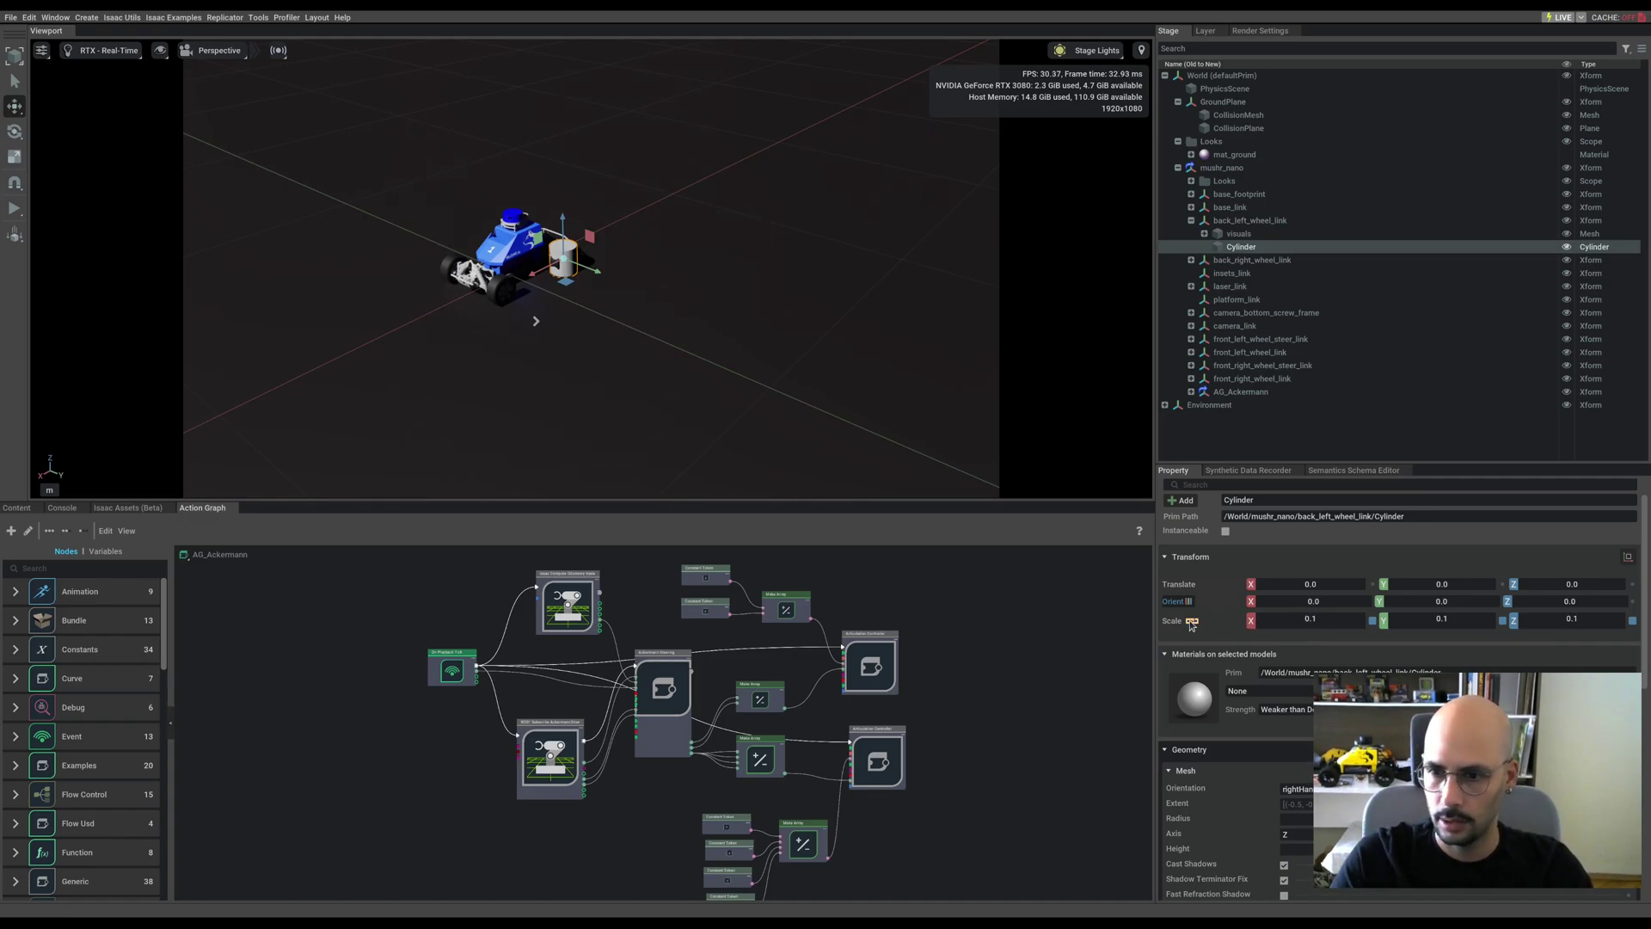
pyautogui.write('03')
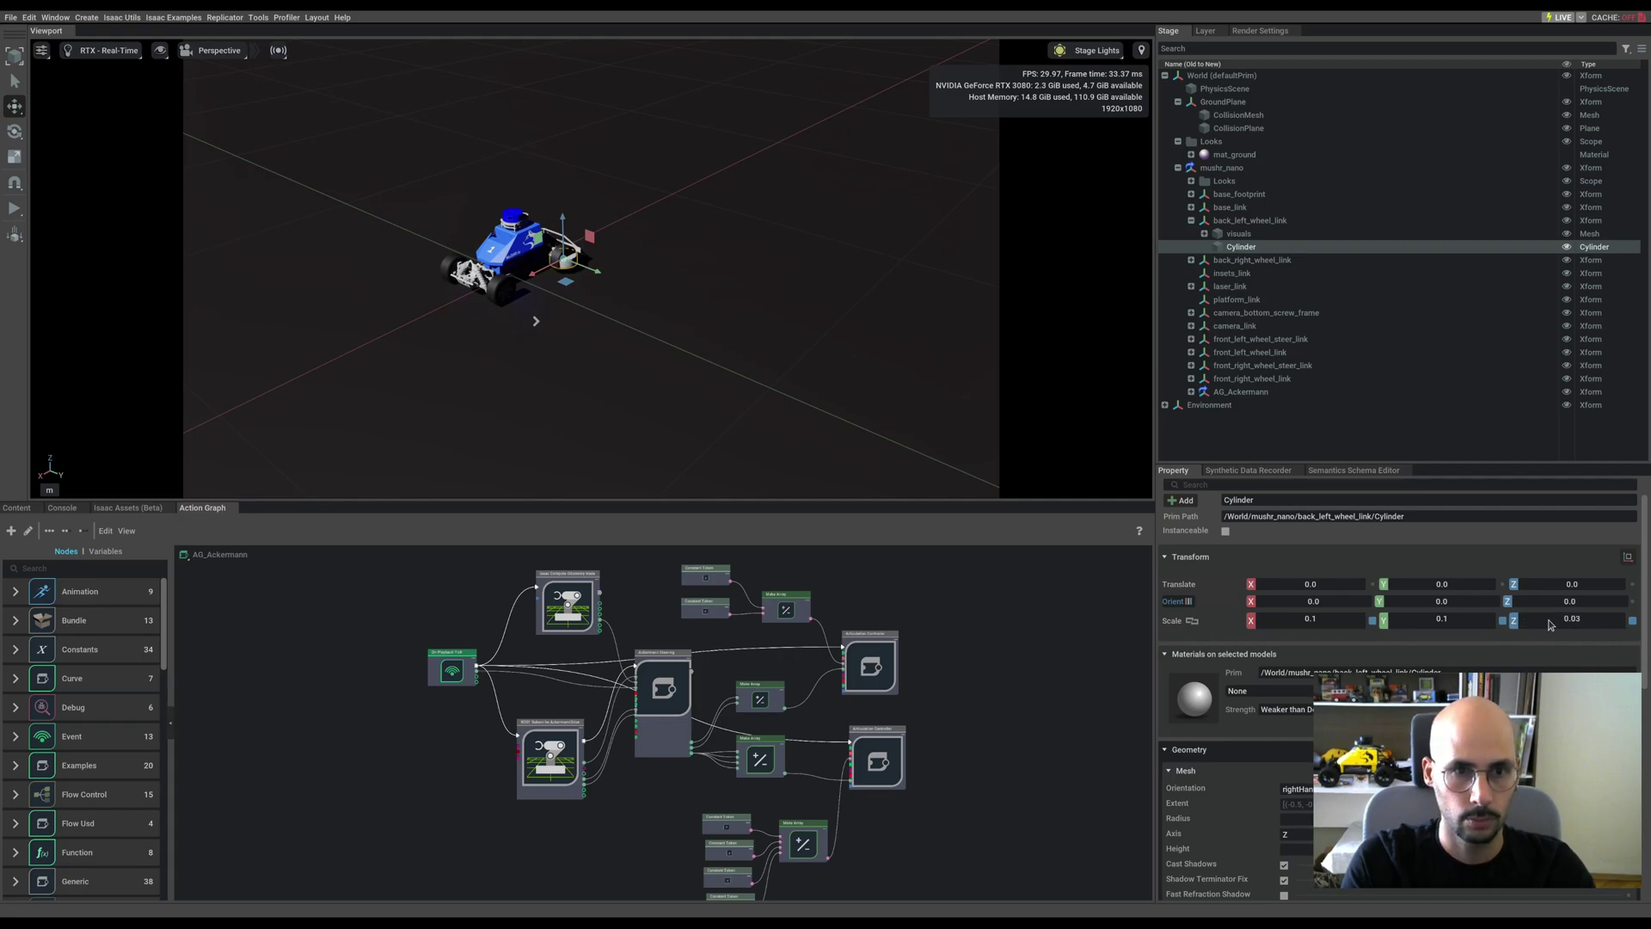
# Rotate the cylinder 90 degrees about X and check its alignment with the back left wheel
pyautogui.doubleClick(1309, 601)
pyautogui.write('90')
pyautogui.press('Return')
pyautogui.scroll(6, 642, 240)
pyautogui.moveTo(643, 240); pyautogui.dragTo(754, 310, button='middle')
pyautogui.scroll(4, 754, 311)
pyautogui.moveTo(691, 446); pyautogui.dragTo(844, 240, button='middle')
pyautogui.scroll(-2, 825, 284)
pyautogui.moveTo(803, 307); pyautogui.dragTo(701, 408, button='middle')
# Hide the visuals mesh of back_left_wheel_link, toggling its visibility to compare the wheel with the cylinder
pyautogui.click(1567, 234)
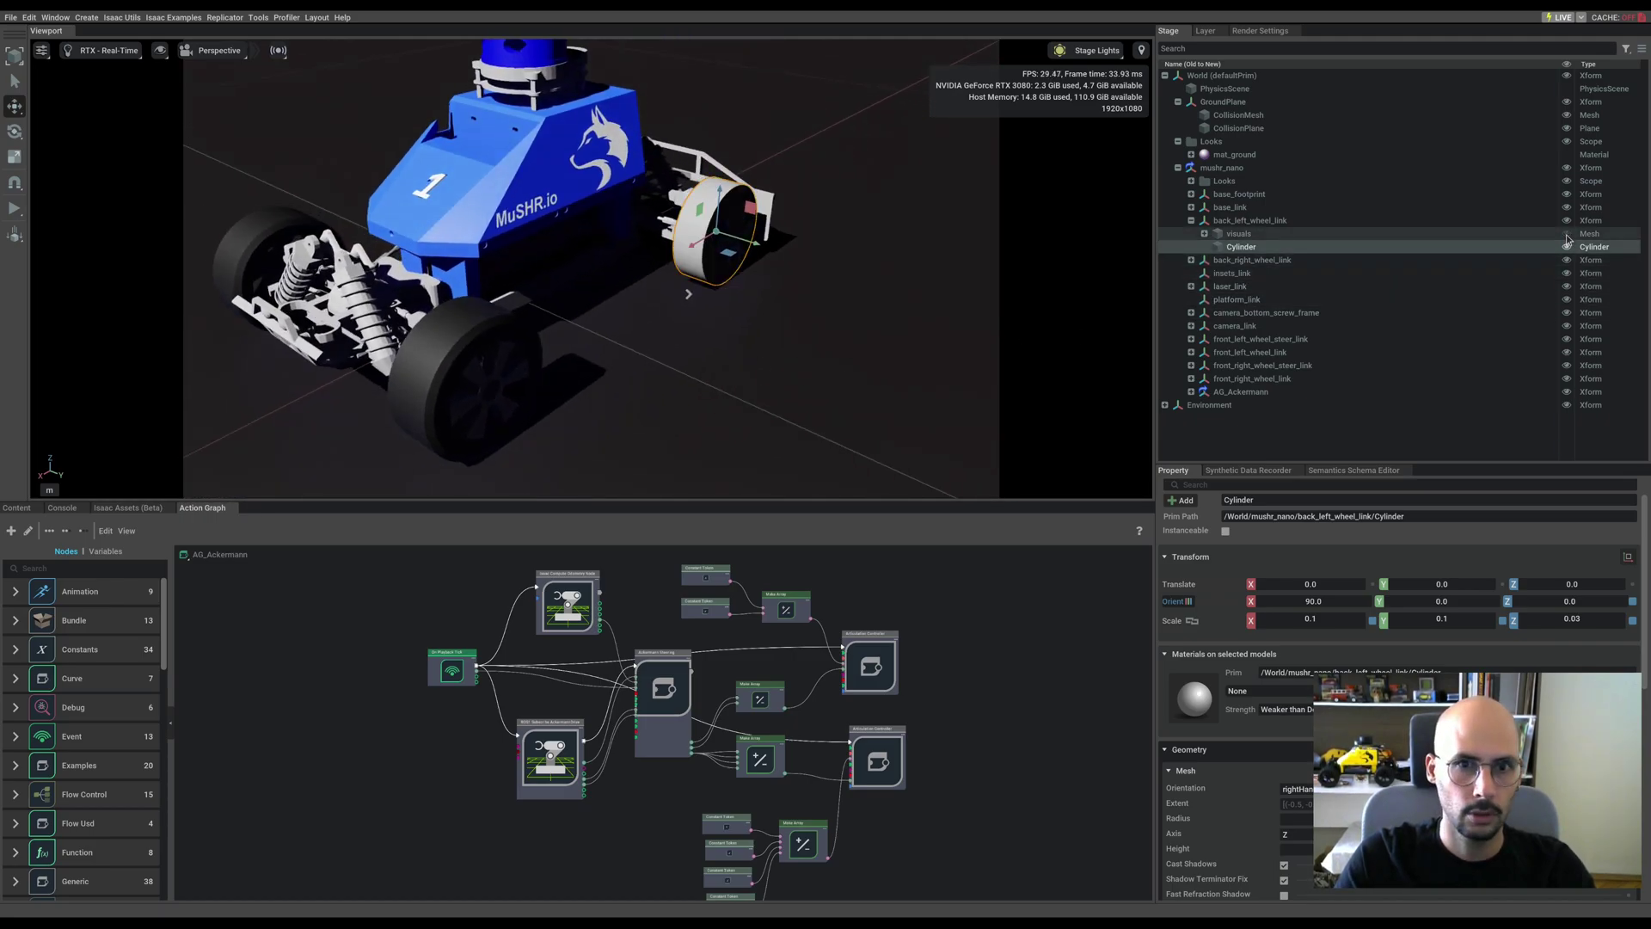
pyautogui.click(1567, 235)
pyautogui.click(1567, 235)
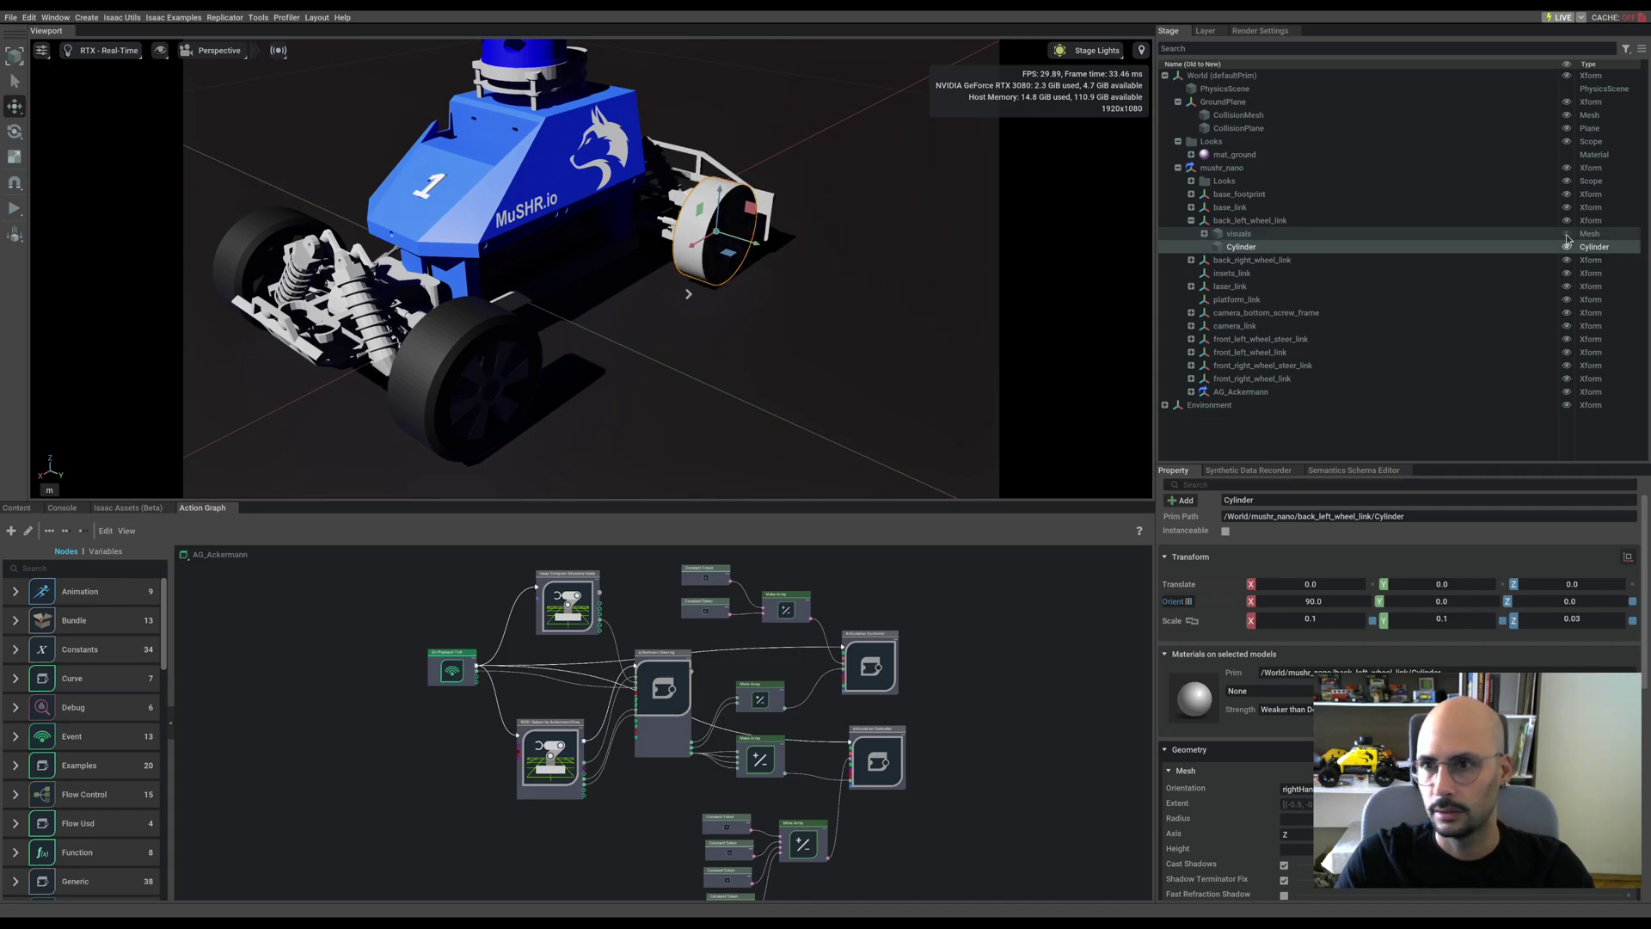
# Apply the physics Colliders Preset to the back left wheel's cylinder and inspect its collision outline
pyautogui.rightClick(1246, 249)
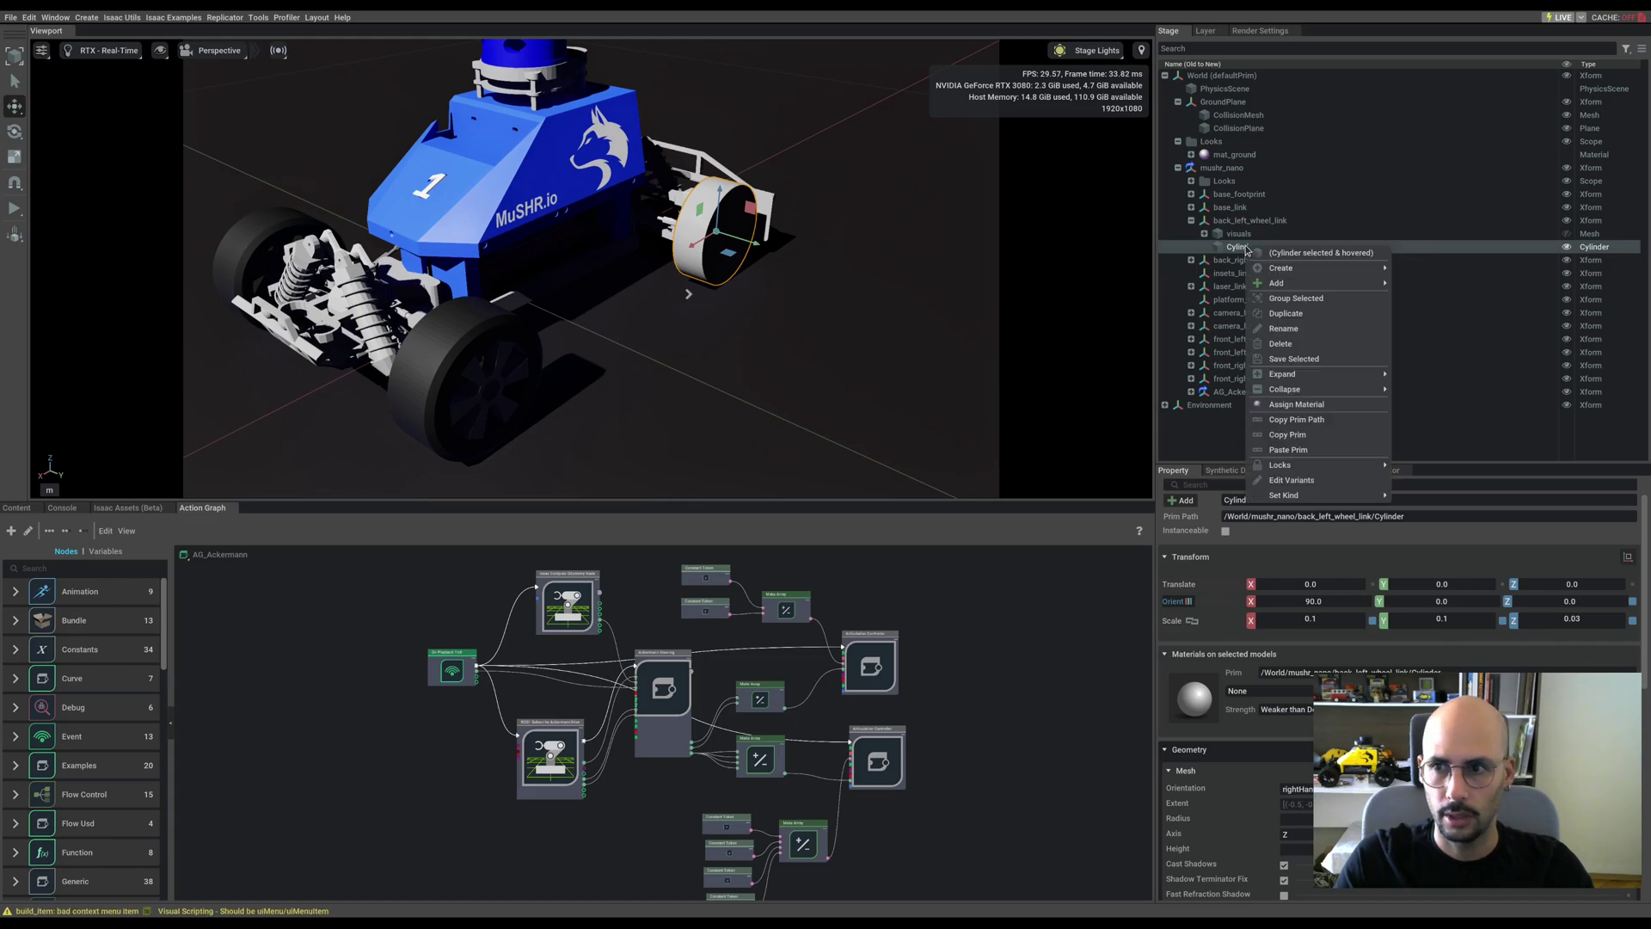
pyautogui.moveTo(1307, 274)
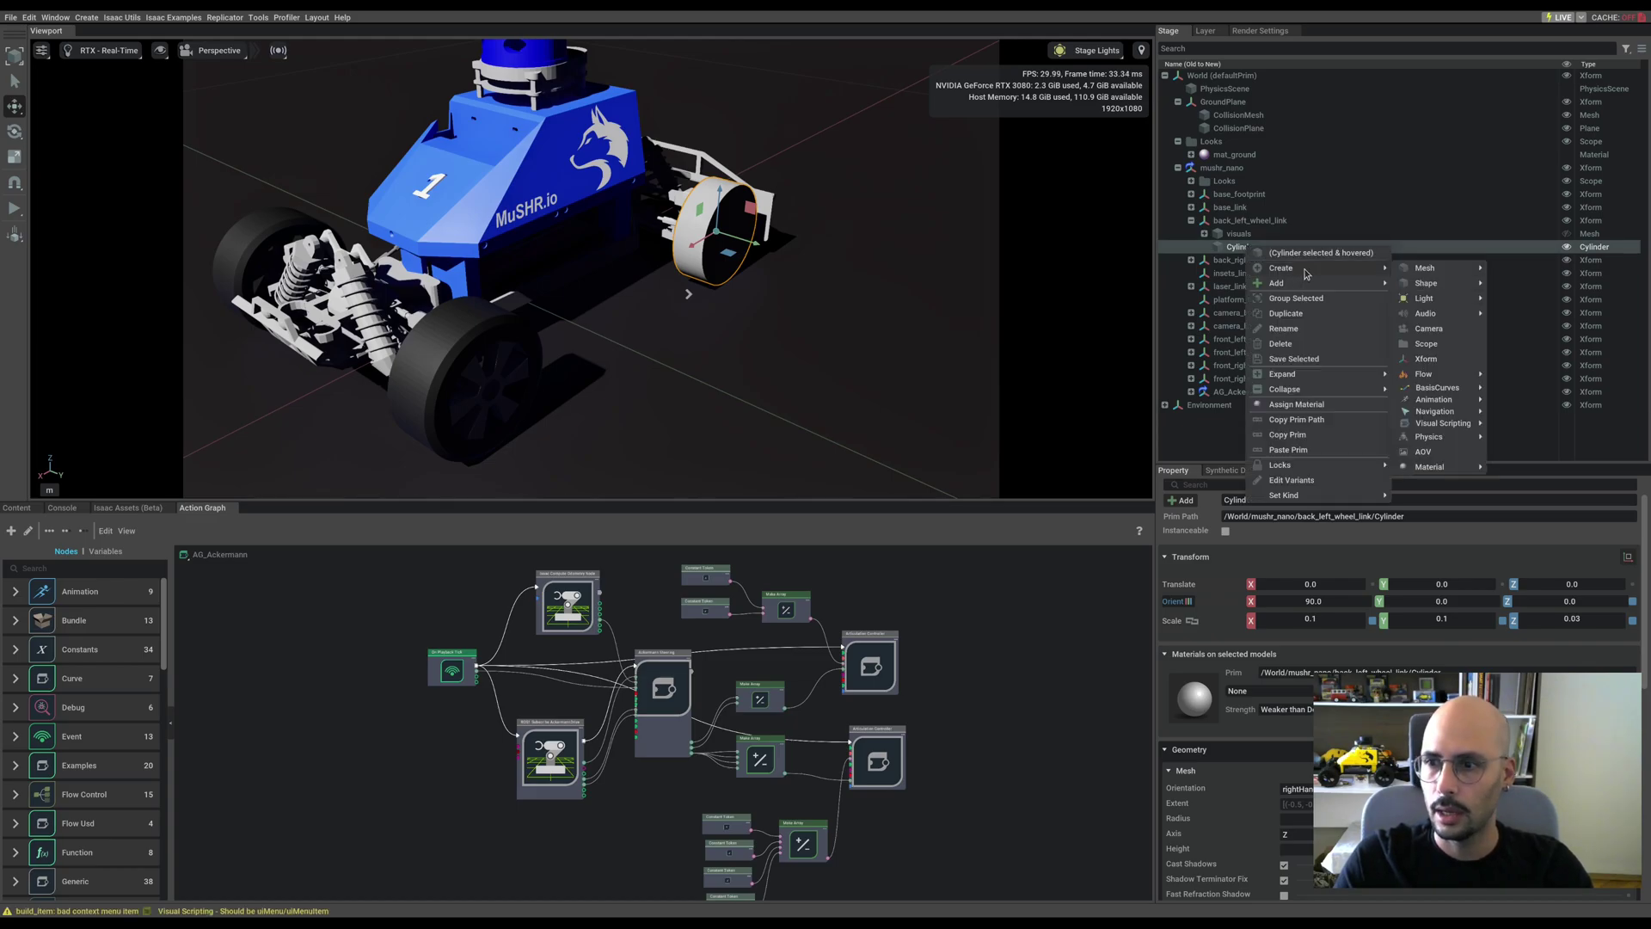
pyautogui.moveTo(1415, 464)
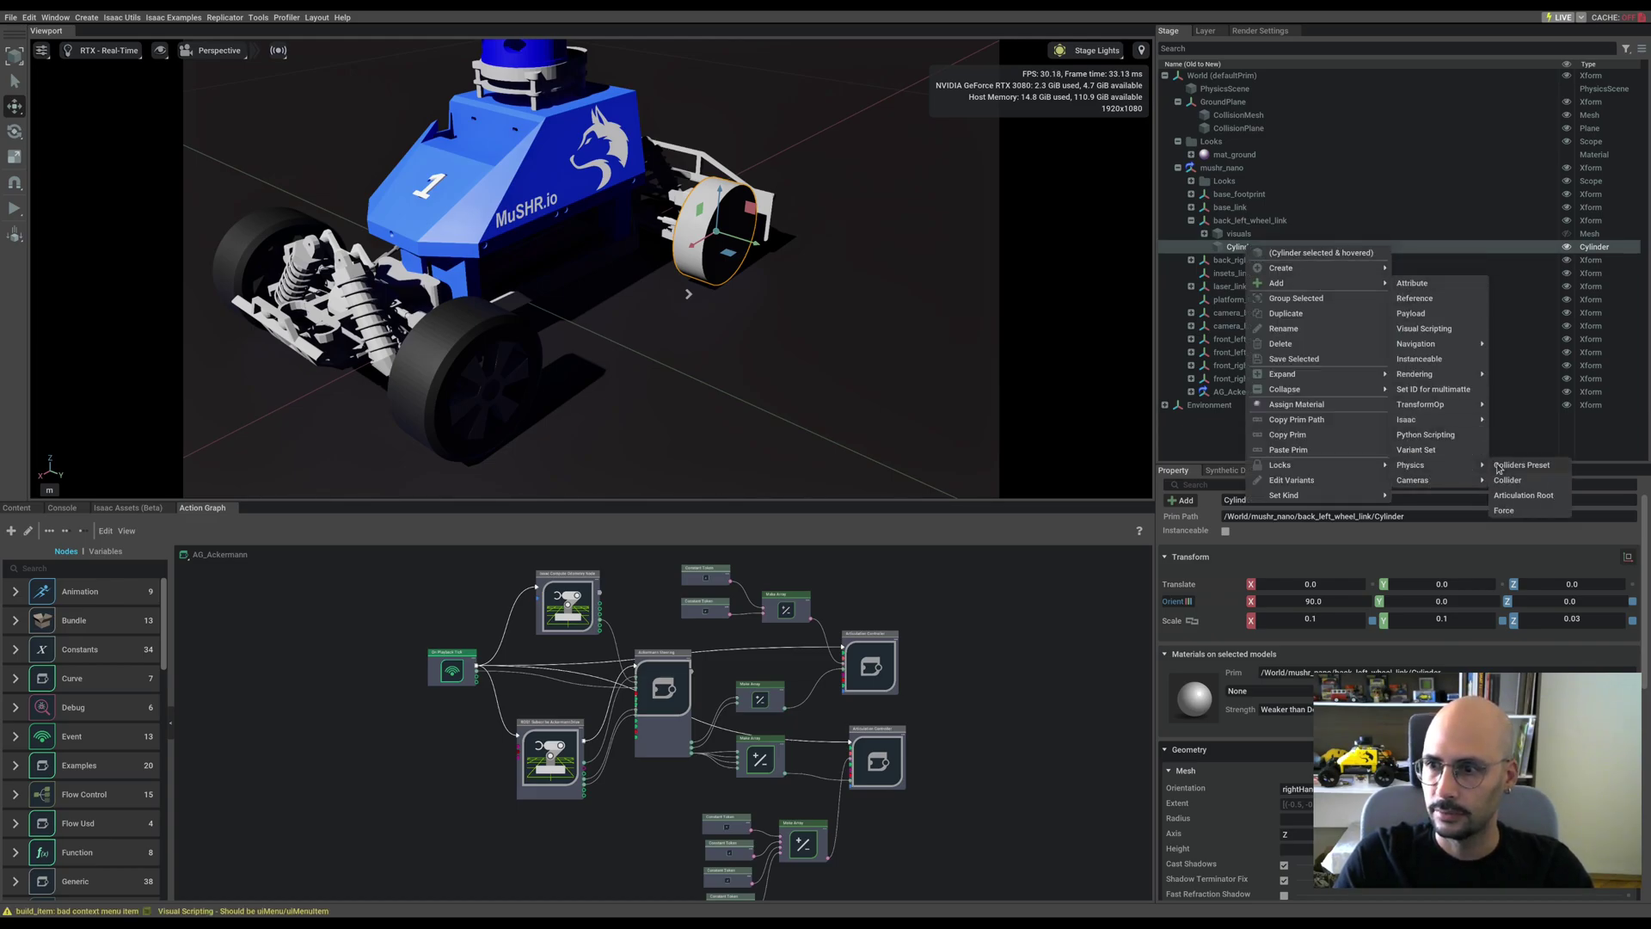
pyautogui.click(1505, 470)
pyautogui.scroll(3, 813, 304)
pyautogui.moveTo(465, 238); pyautogui.dragTo(763, 250, button='middle')
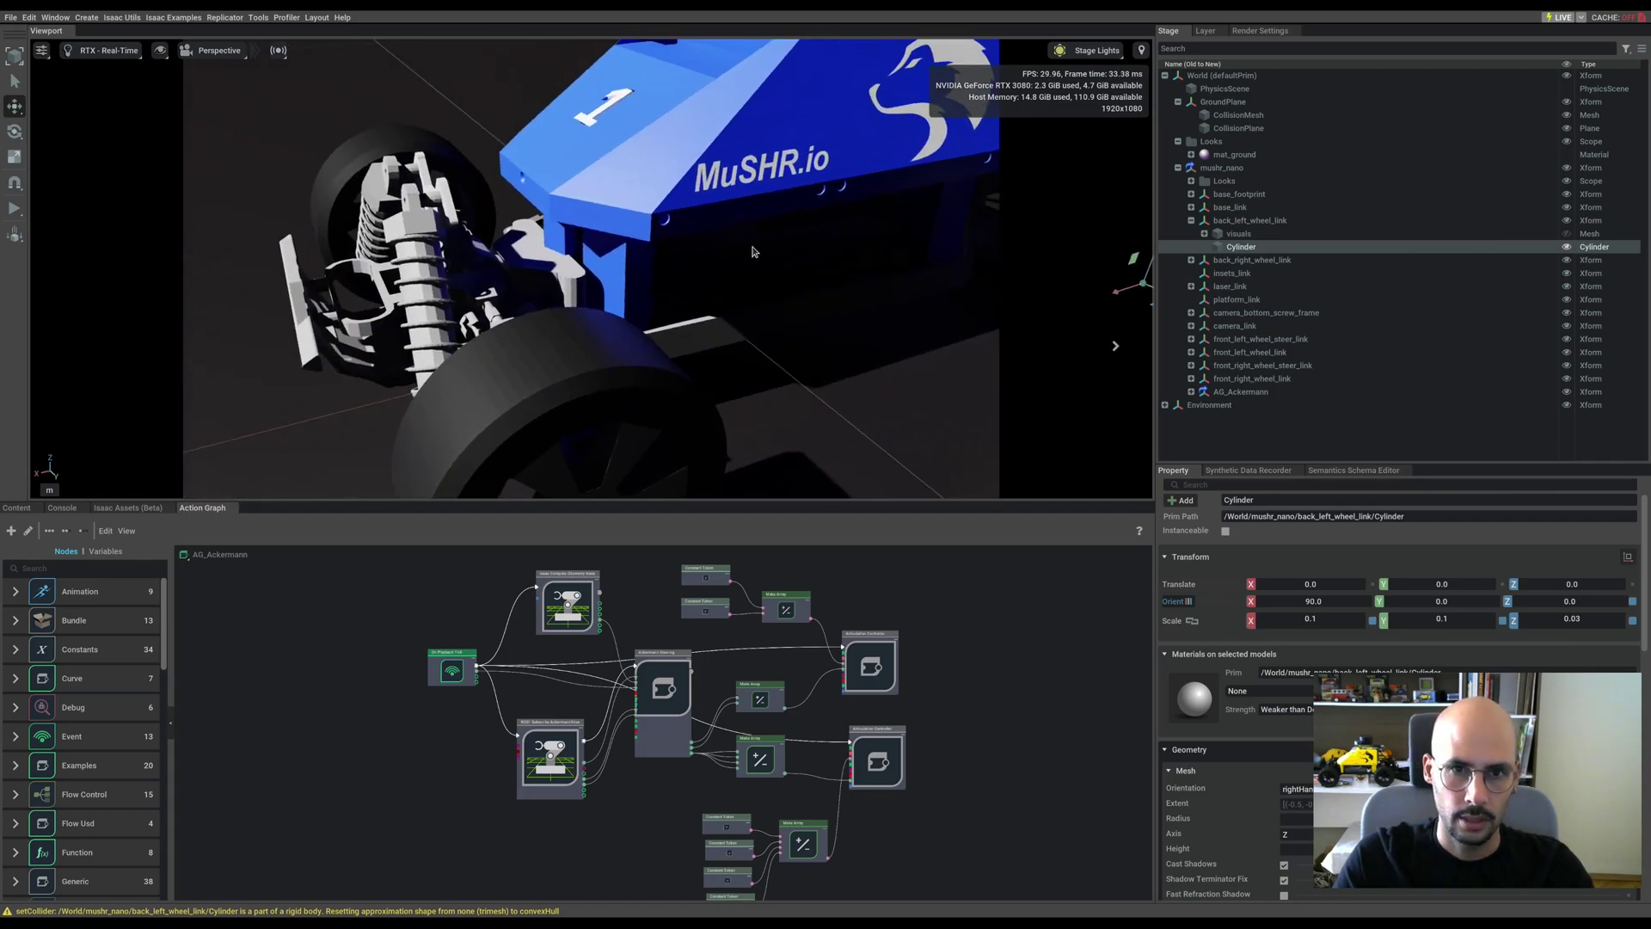
pyautogui.keyDown('alt'); pyautogui.moveTo(763, 250); pyautogui.dragTo(442, 271); pyautogui.keyUp('alt')
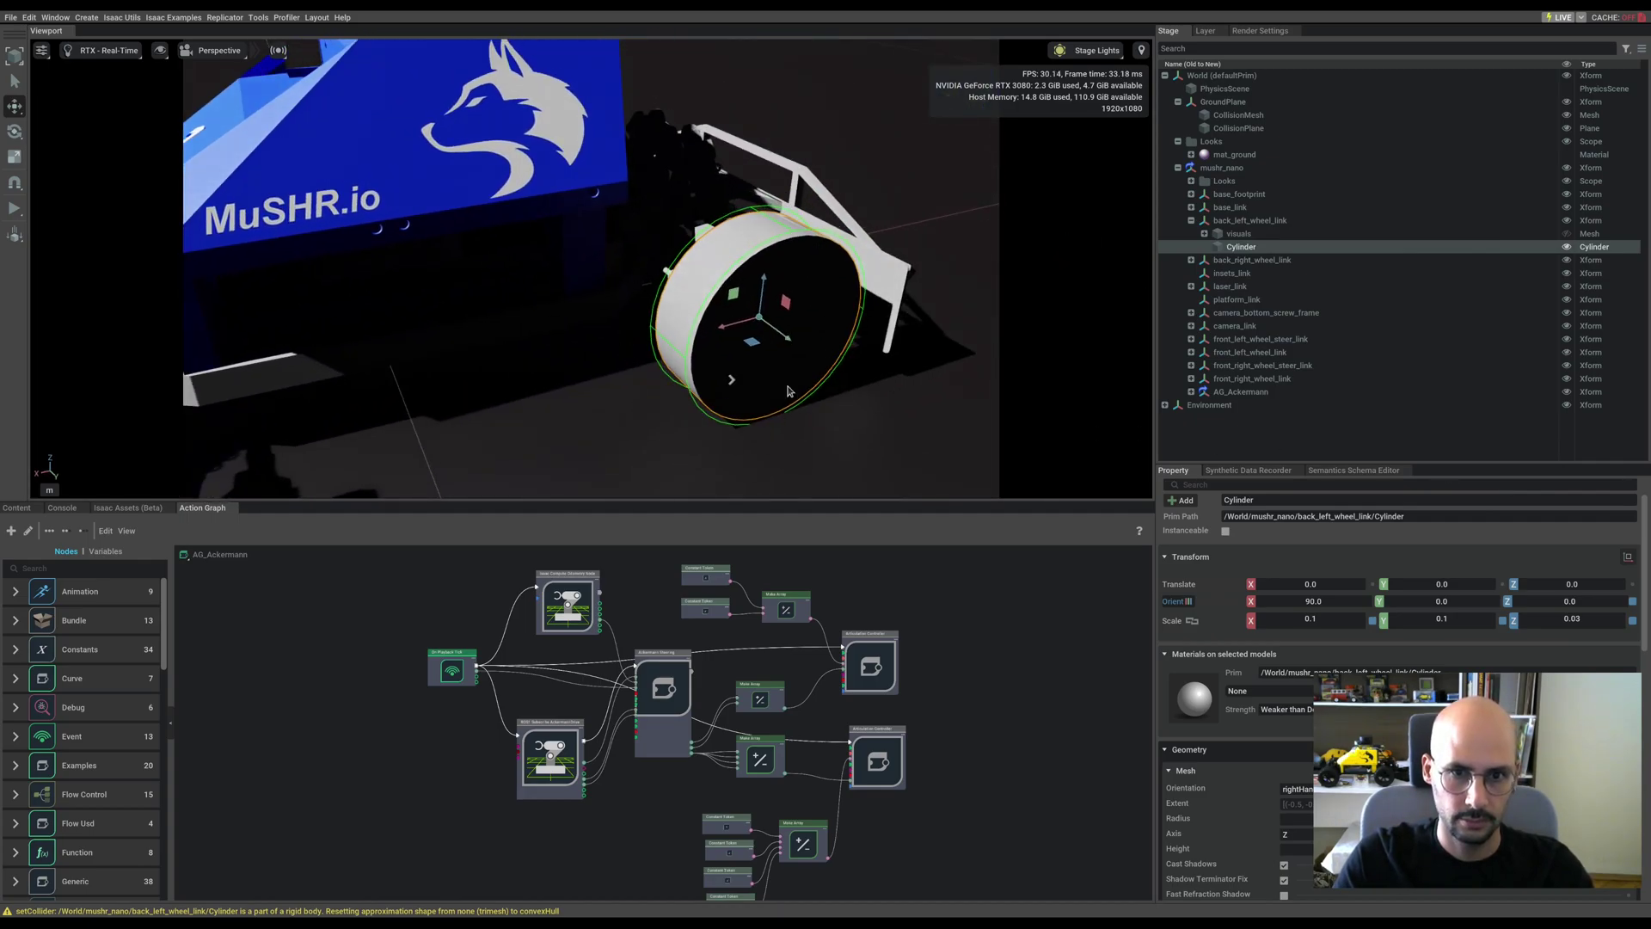
pyautogui.scroll(-3, 520, 396)
pyautogui.moveTo(505, 379); pyautogui.dragTo(605, 376, button='right')
pyautogui.moveTo(387, 404); pyautogui.dragTo(634, 357, button='middle')
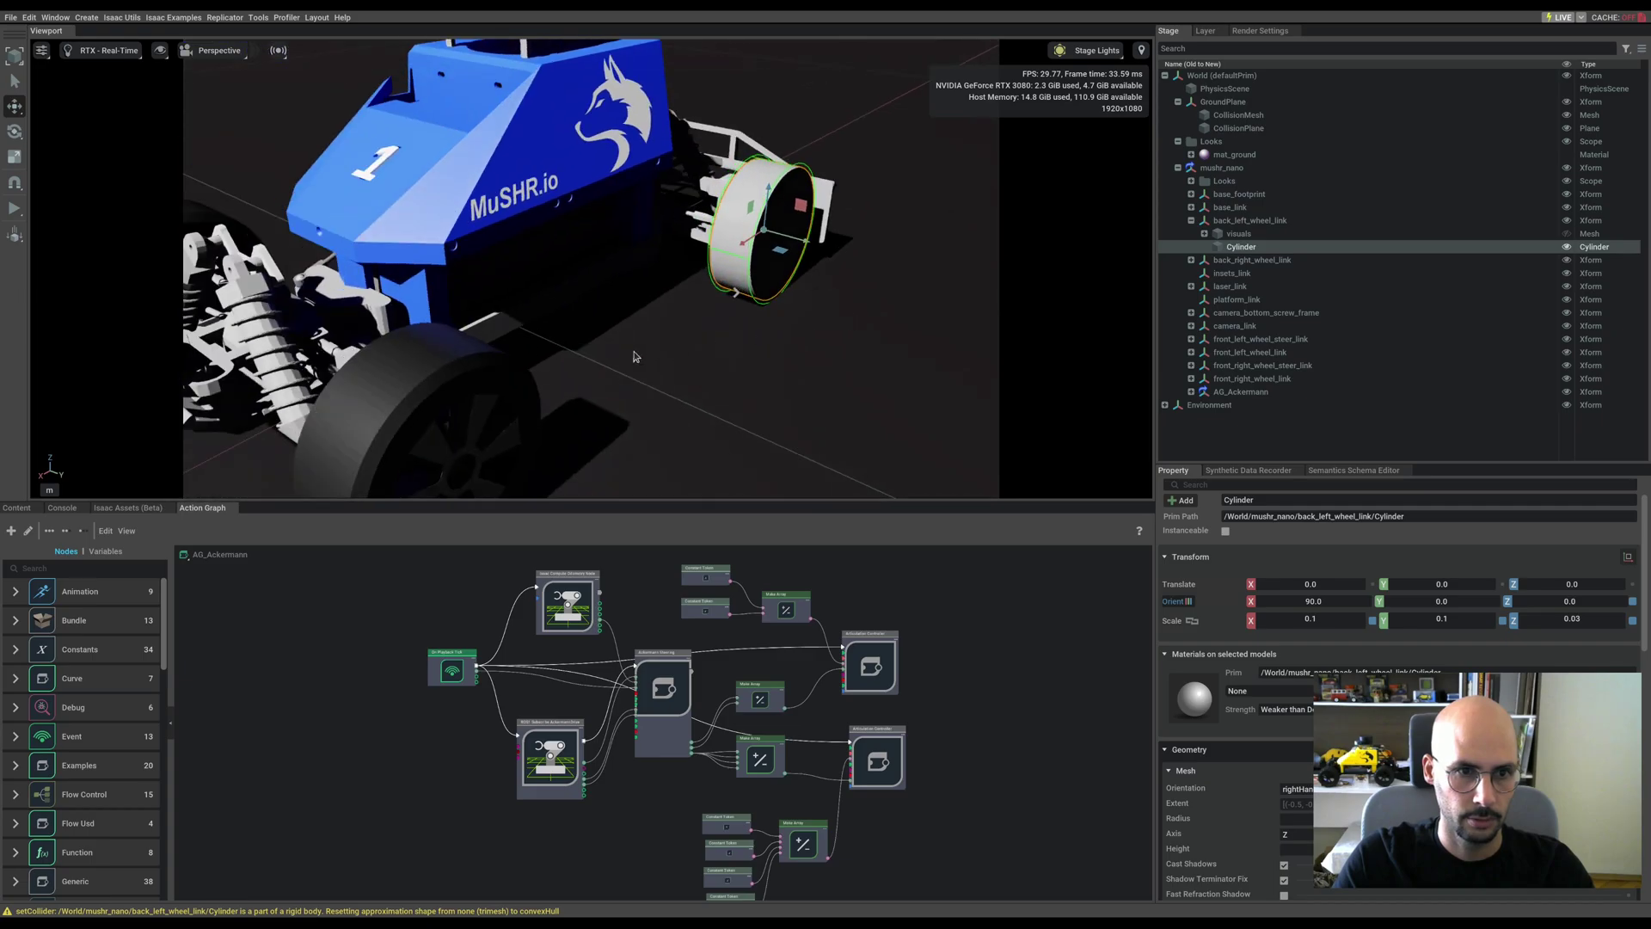
pyautogui.scroll(-3, 639, 354)
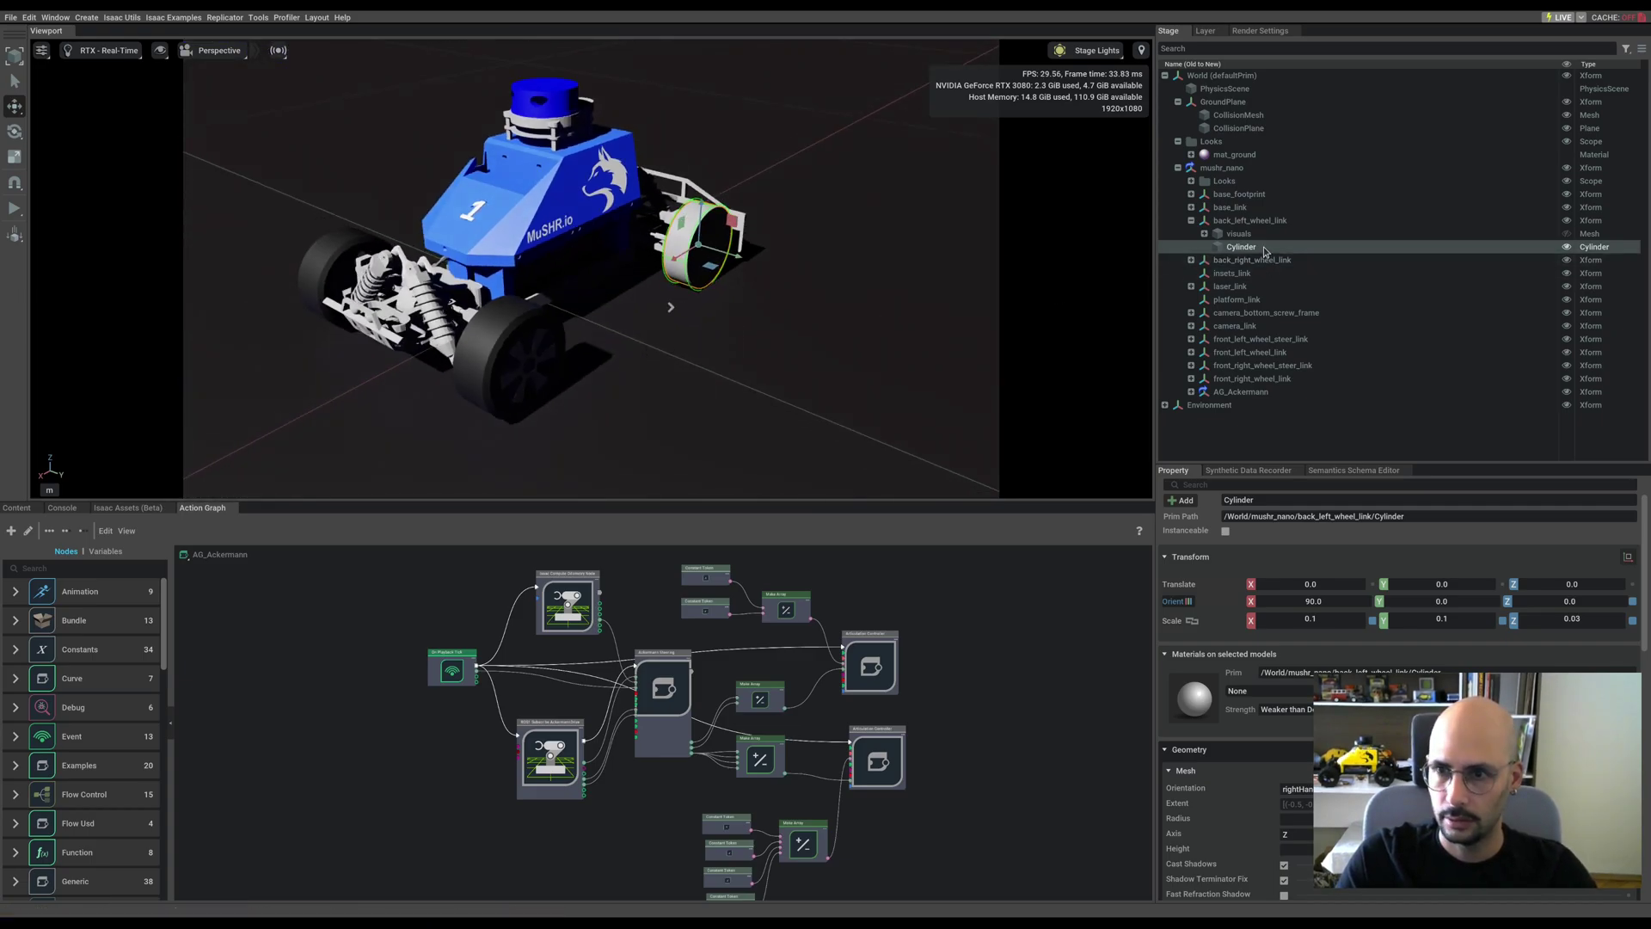
# Duplicate the cylinder, move the copy under back_right_wheel_link, and delete that link's original collisions mesh
pyautogui.hotkey('ctrl', 'd')
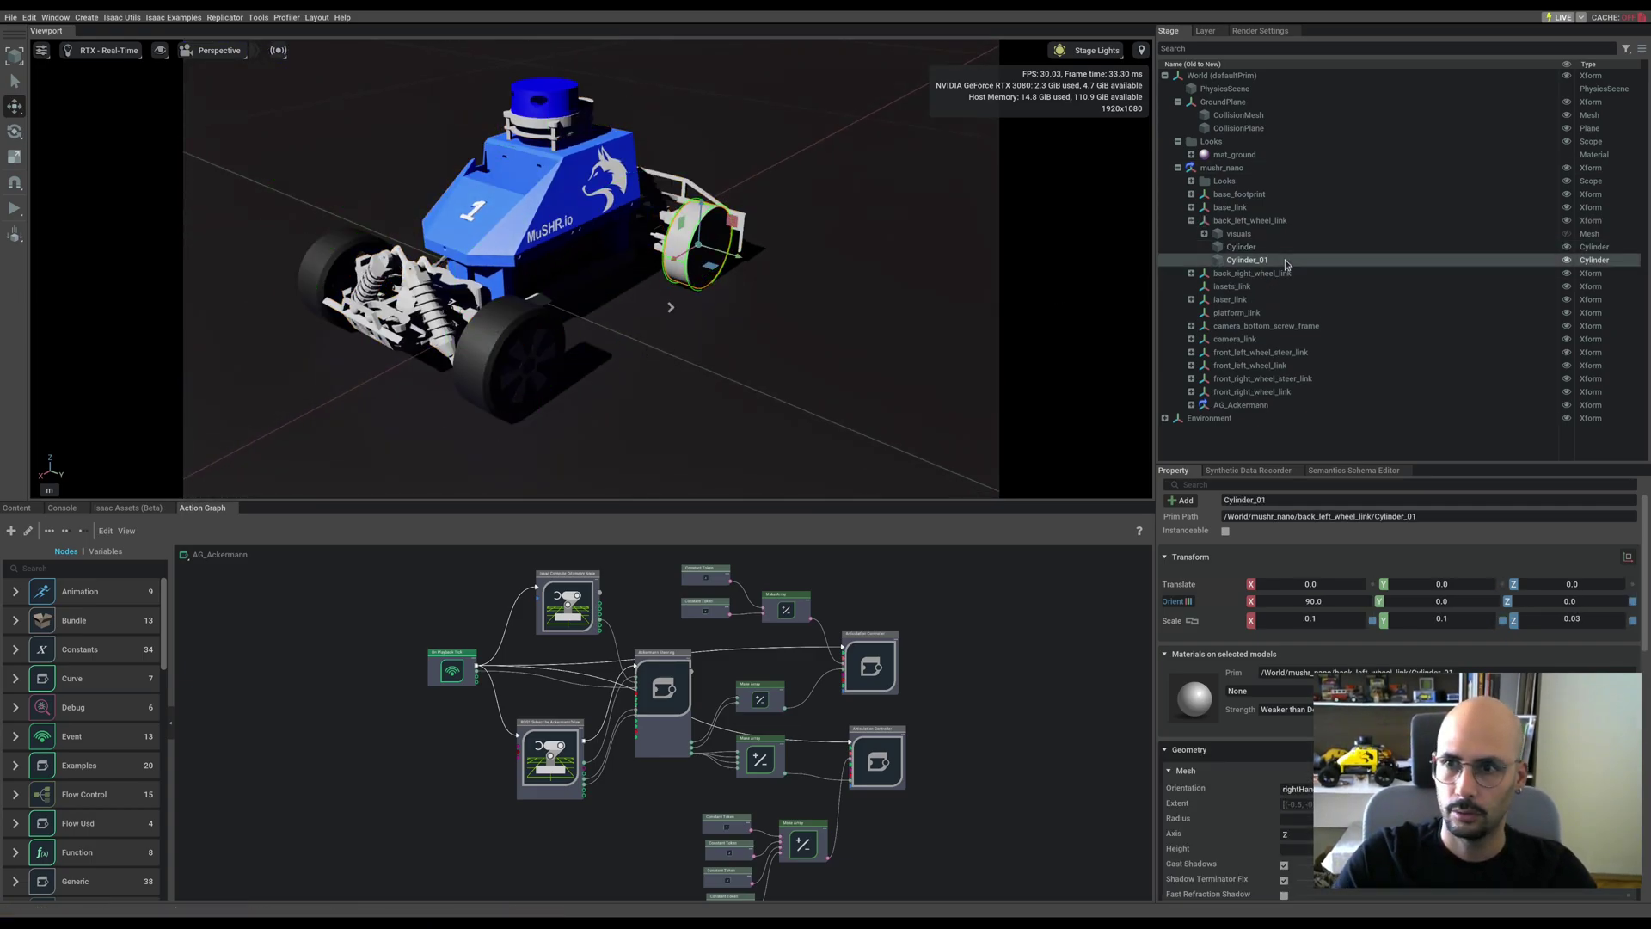
pyautogui.moveTo(1286, 261); pyautogui.dragTo(1258, 279)
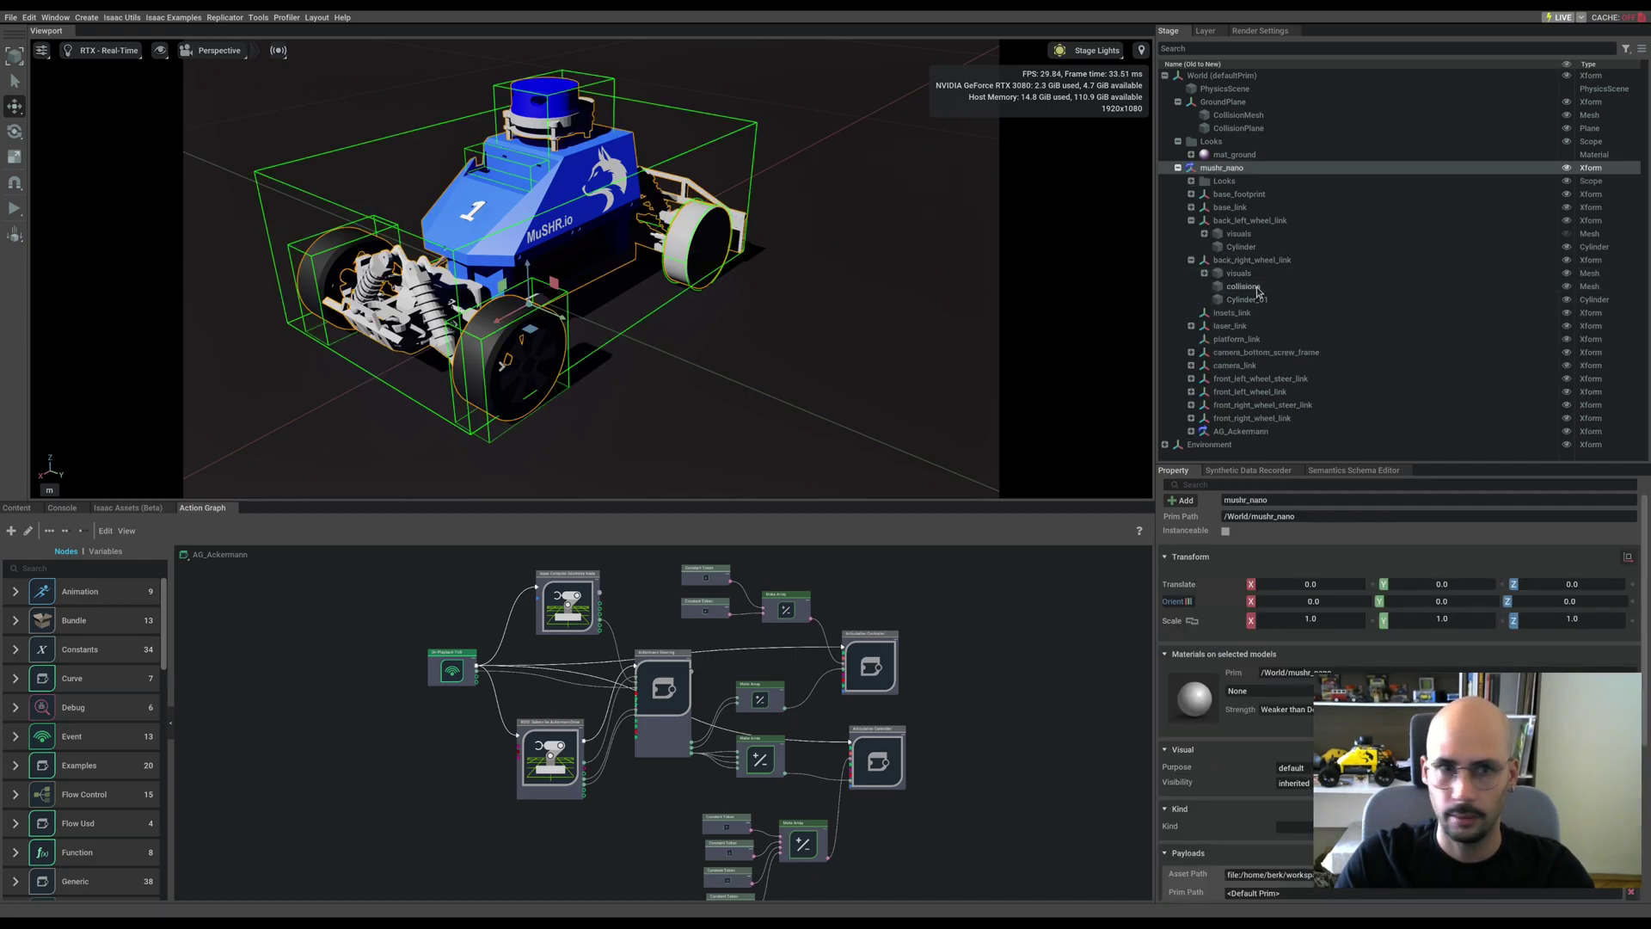
pyautogui.click(1258, 288)
pyautogui.keyDown('alt'); pyautogui.moveTo(607, 274); pyautogui.dragTo(712, 275); pyautogui.keyUp('alt')
pyautogui.moveTo(673, 273); pyautogui.dragTo(611, 322, button='middle')
pyautogui.scroll(-2, 611, 322)
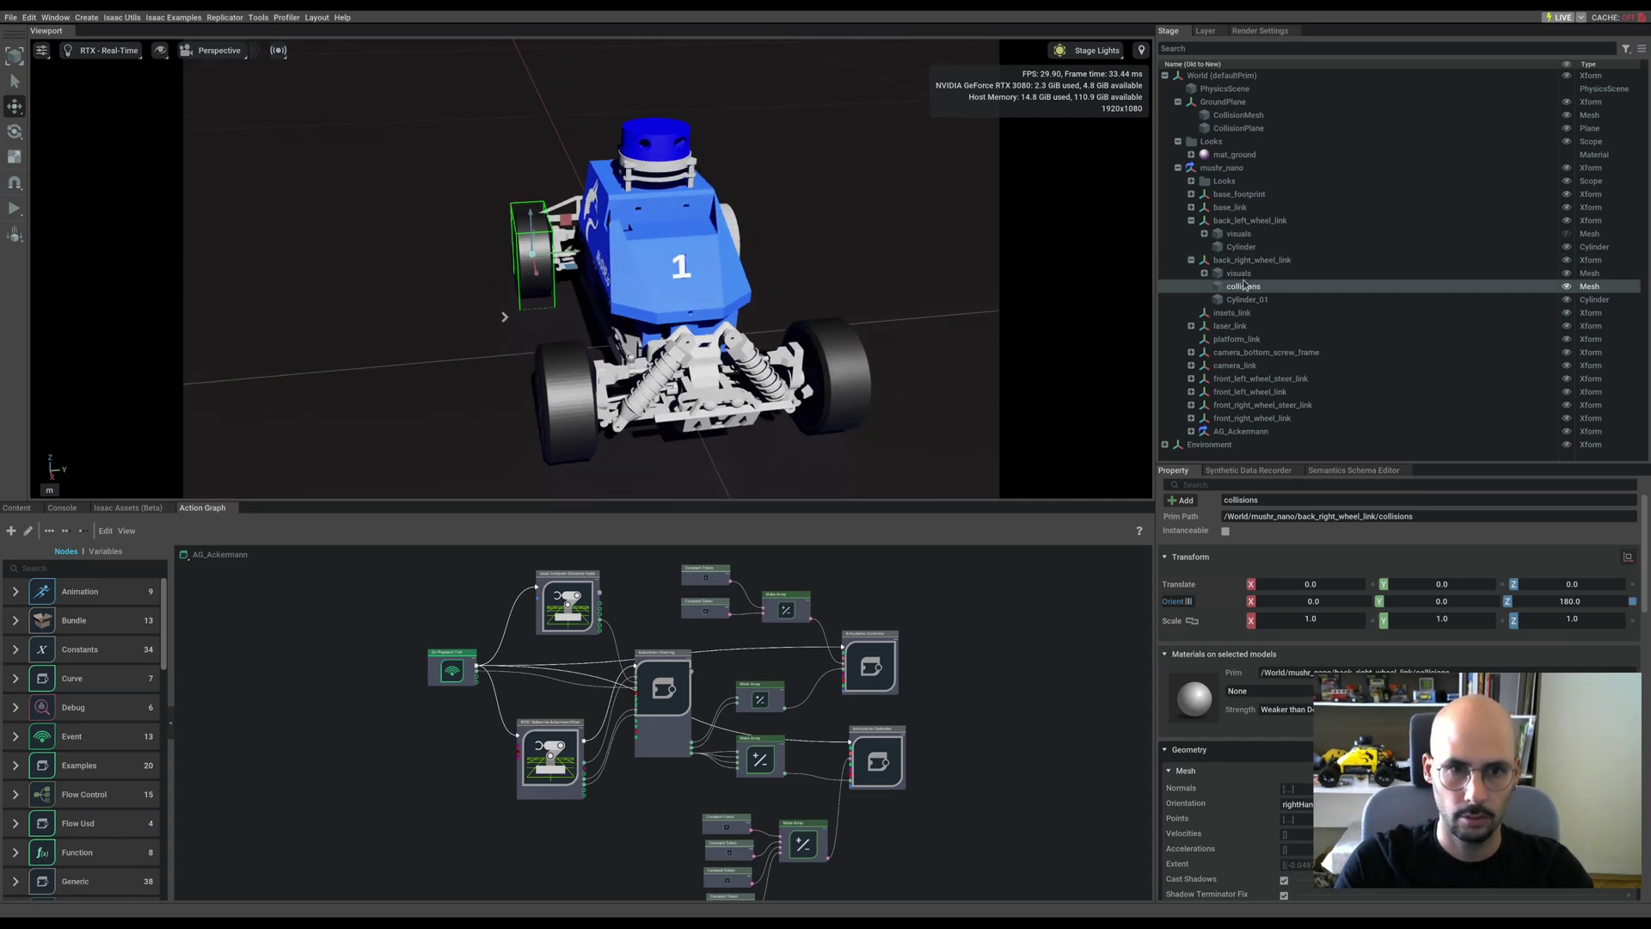
pyautogui.press('Delete')
# Duplicate the back right wheel's cylinder into front_left_wheel_link and delete that link's original collisions mesh
pyautogui.click(1261, 290)
pyautogui.hotkey('ctrl', 'd')
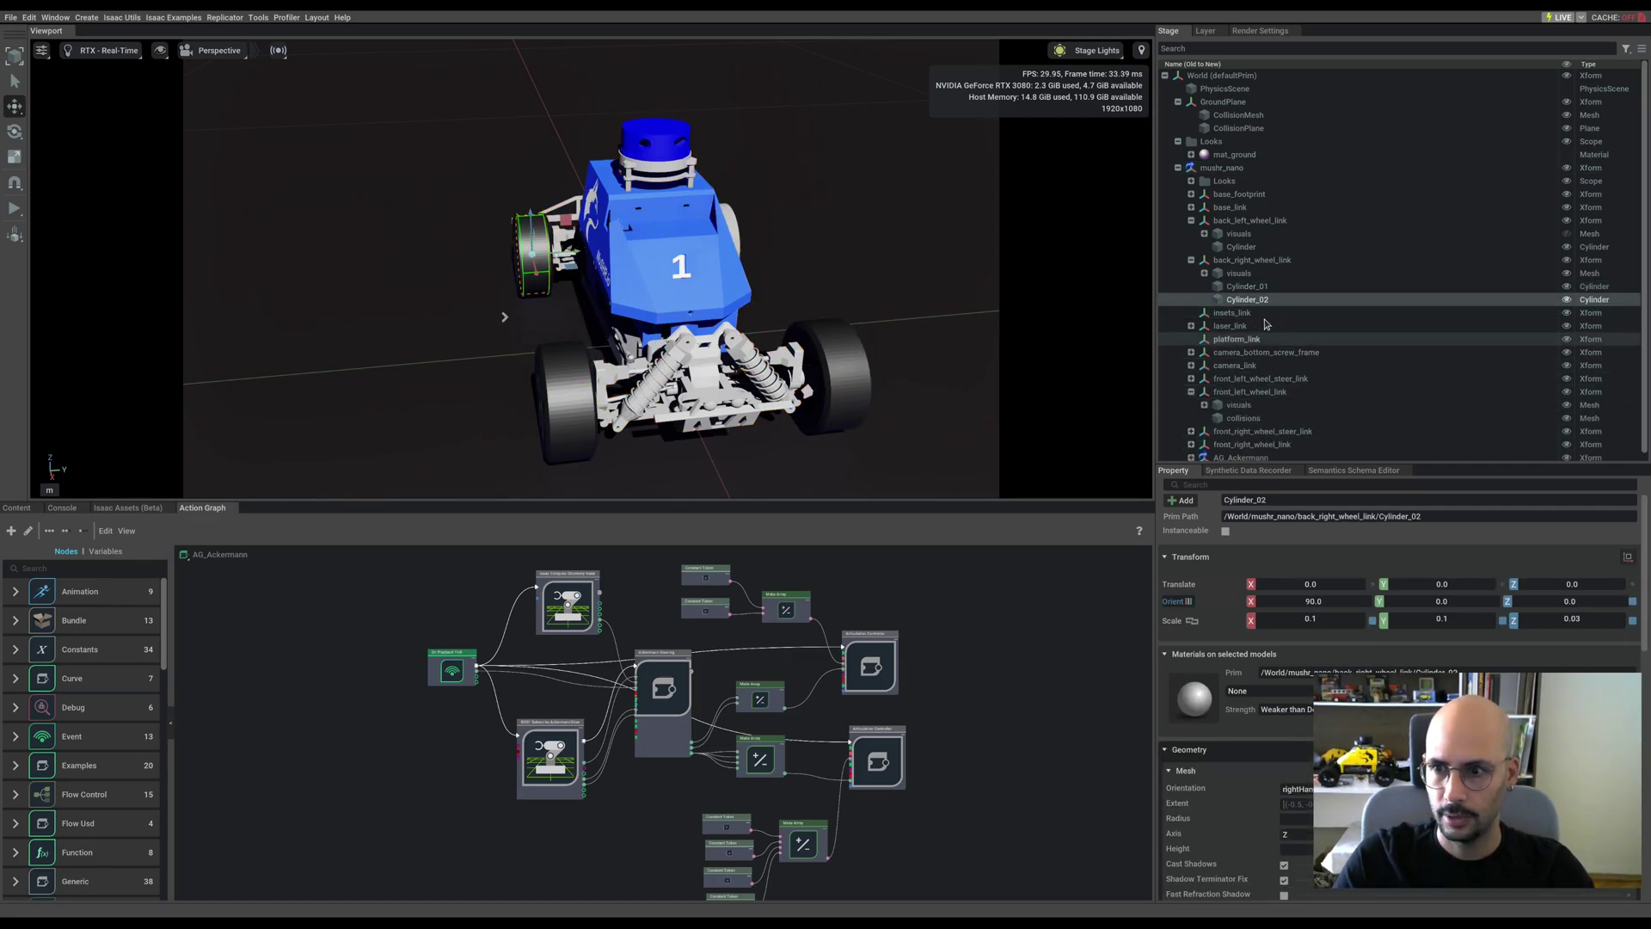
pyautogui.moveTo(1270, 303); pyautogui.dragTo(1270, 410)
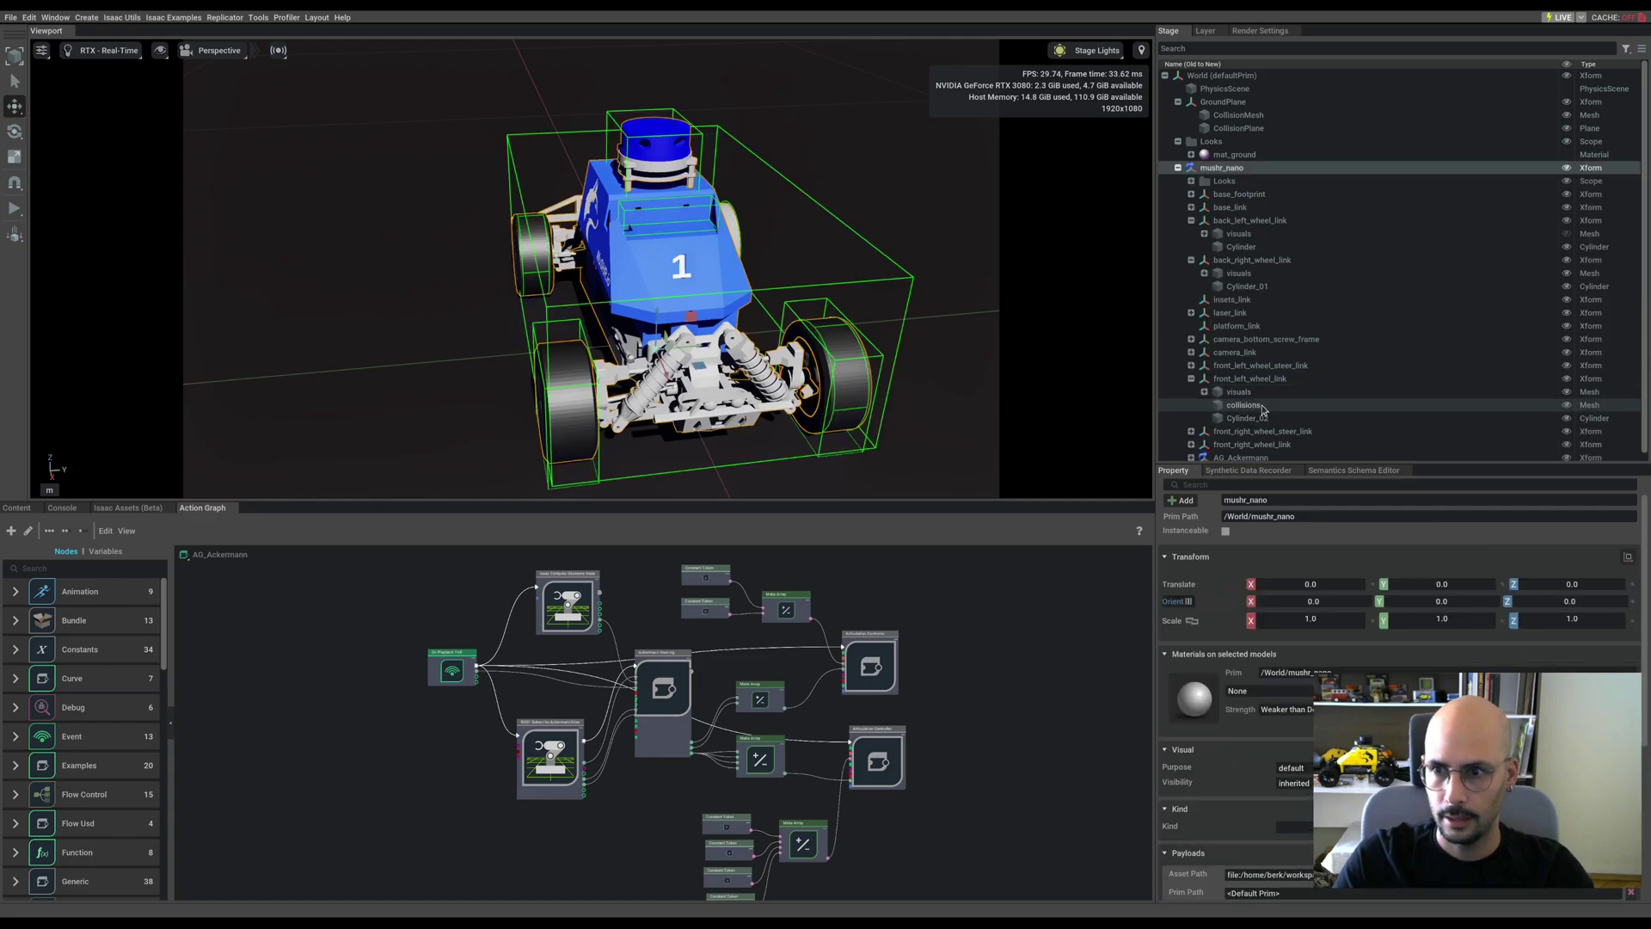
pyautogui.click(1263, 405)
pyautogui.press('Delete')
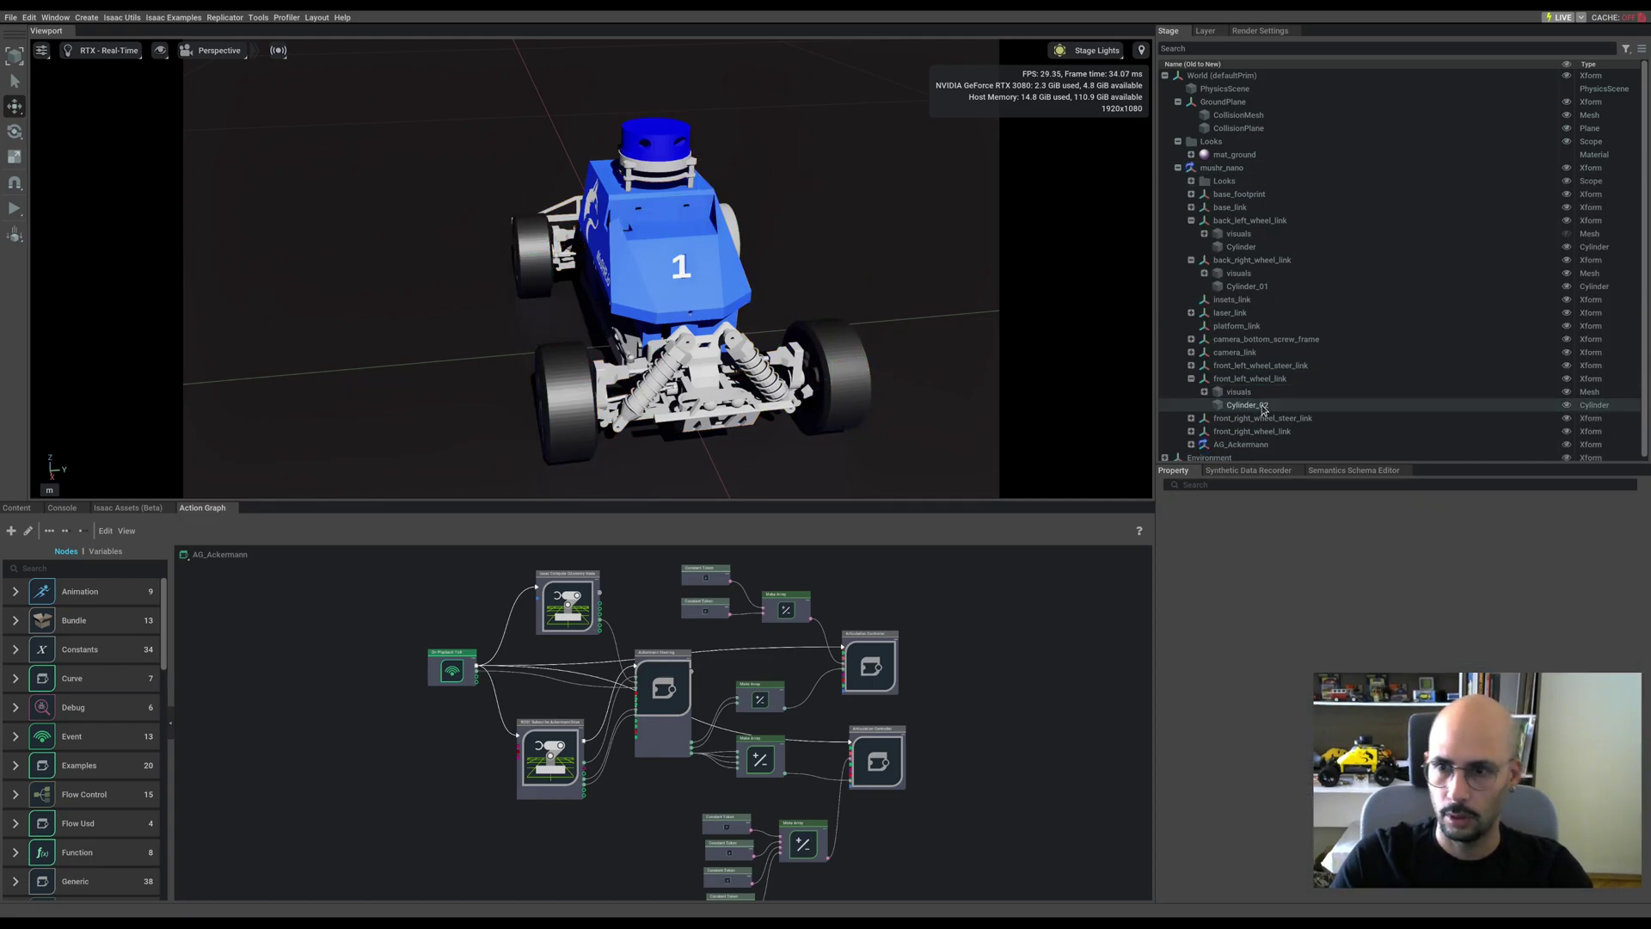
# Duplicate the front left wheel's cylinder, delete the collisions mesh of front_right_wheel_link, and move the copy under that link
pyautogui.click(1253, 406)
pyautogui.hotkey('ctrl', 'd')
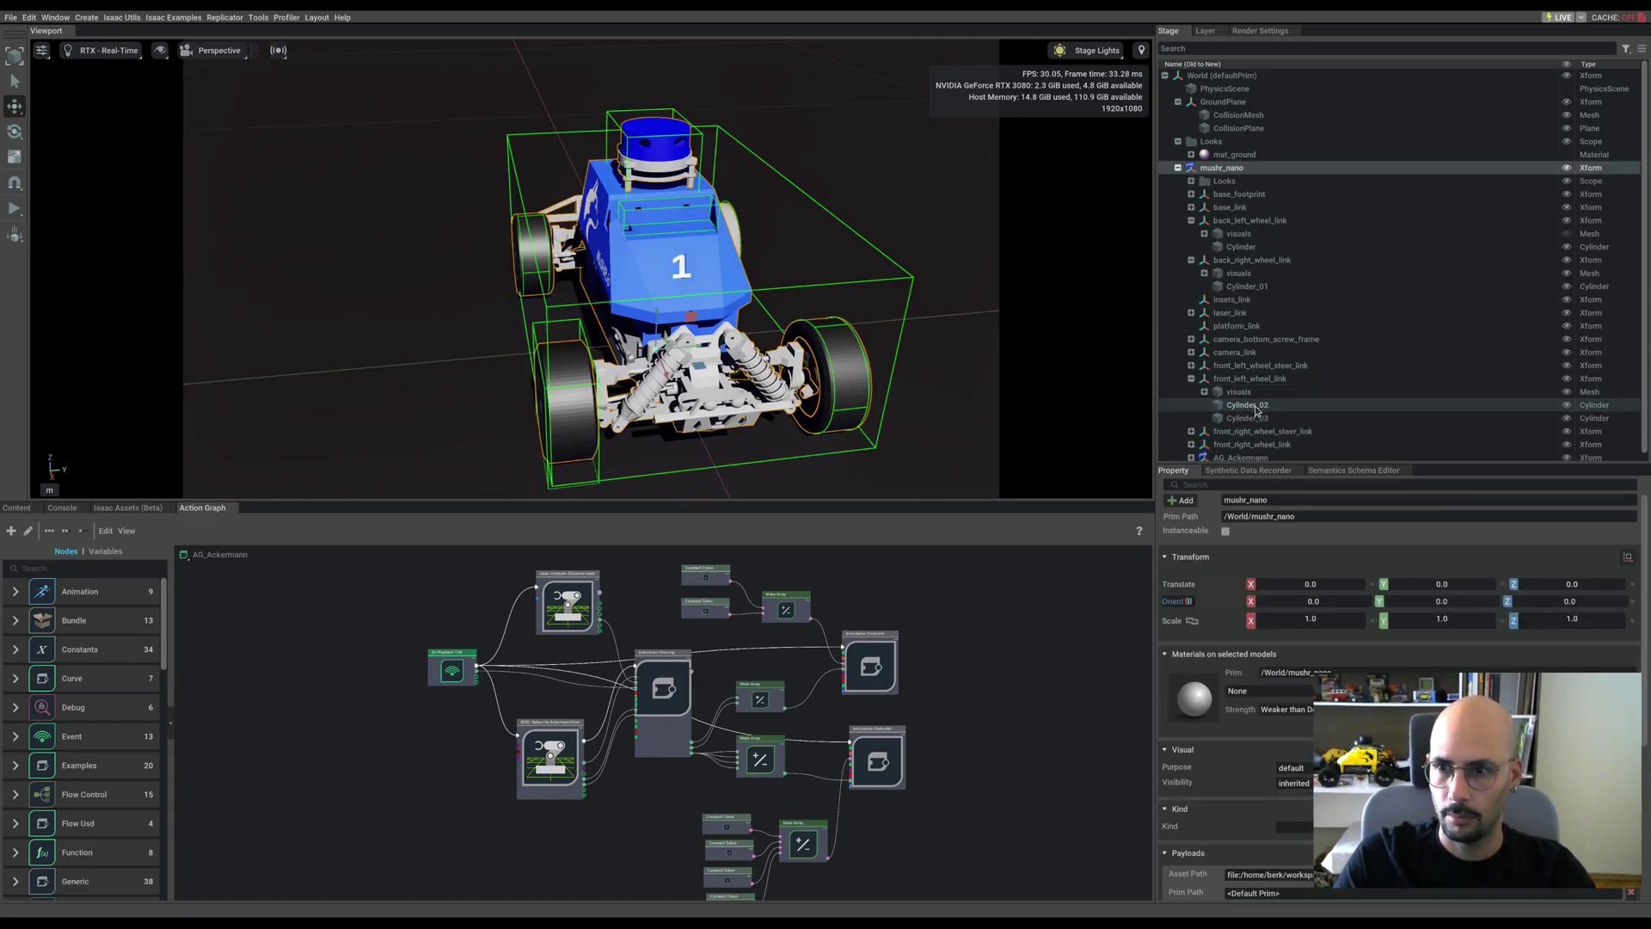
pyautogui.click(1259, 418)
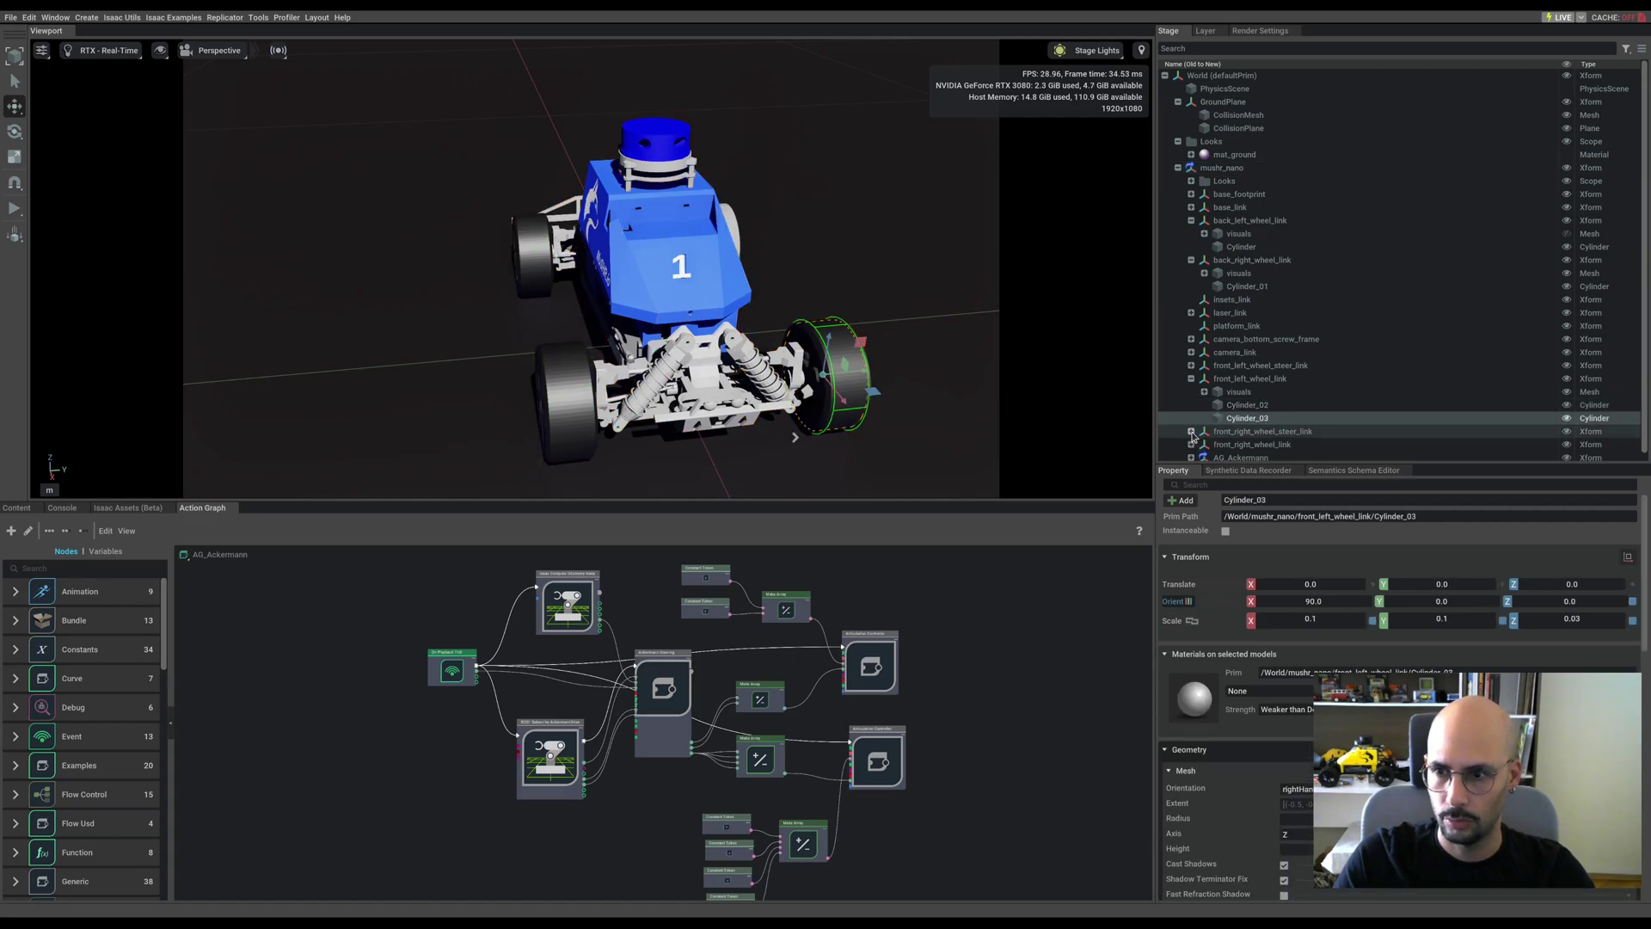
pyautogui.click(1180, 444)
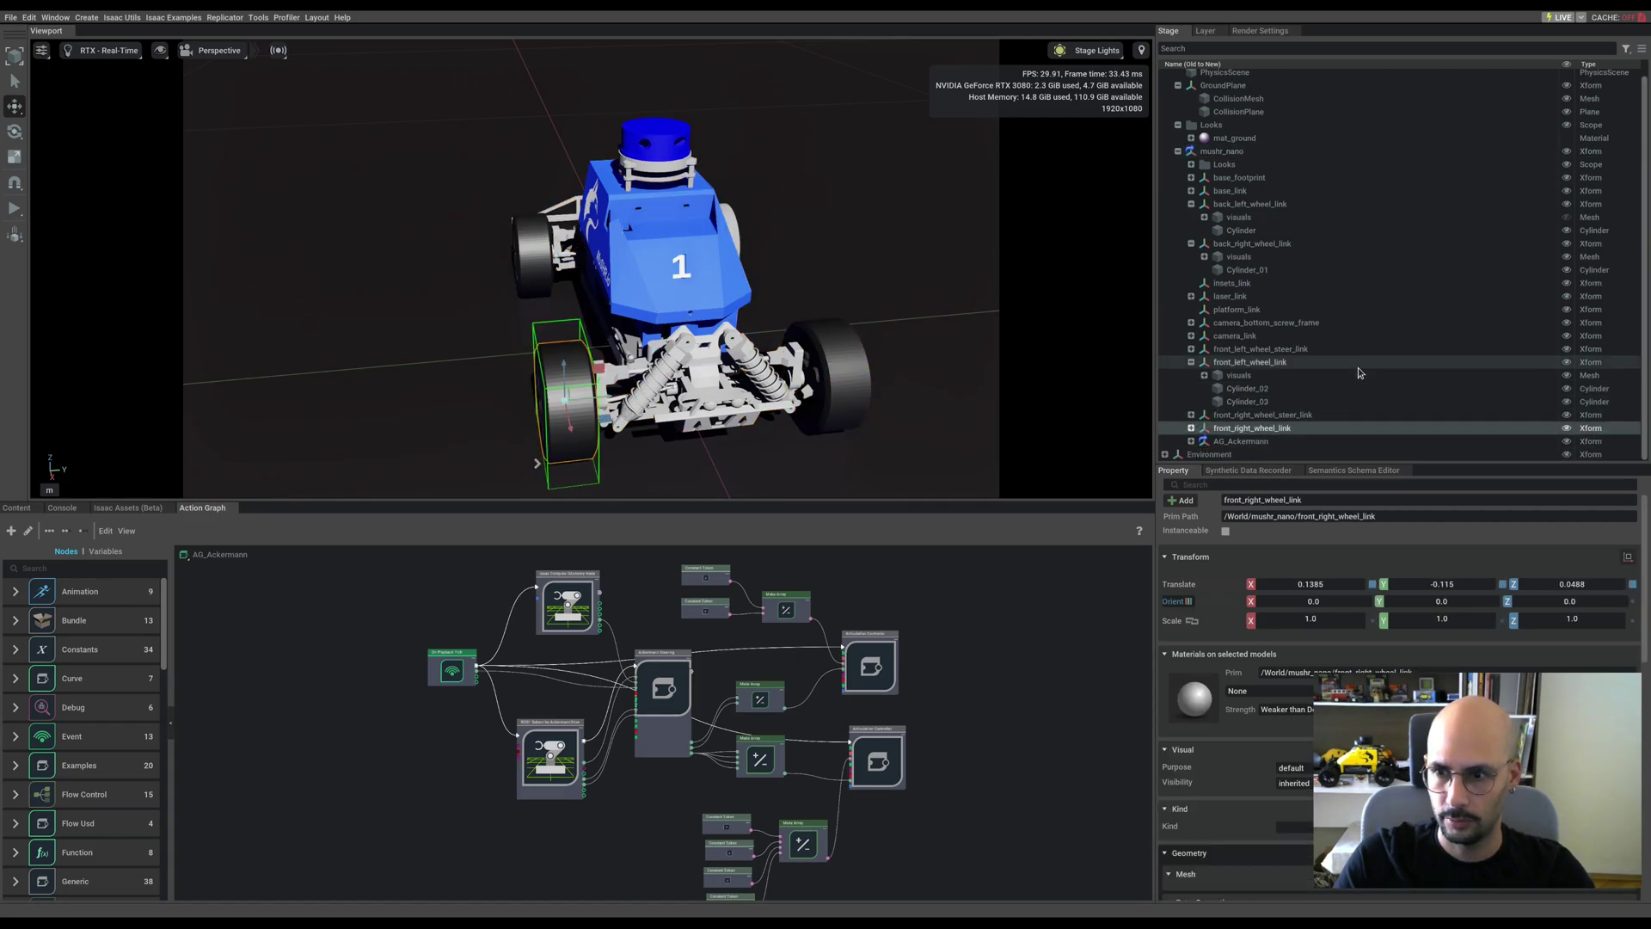
pyautogui.click(1191, 428)
pyautogui.scroll(-1, 1221, 413)
pyautogui.click(1259, 428)
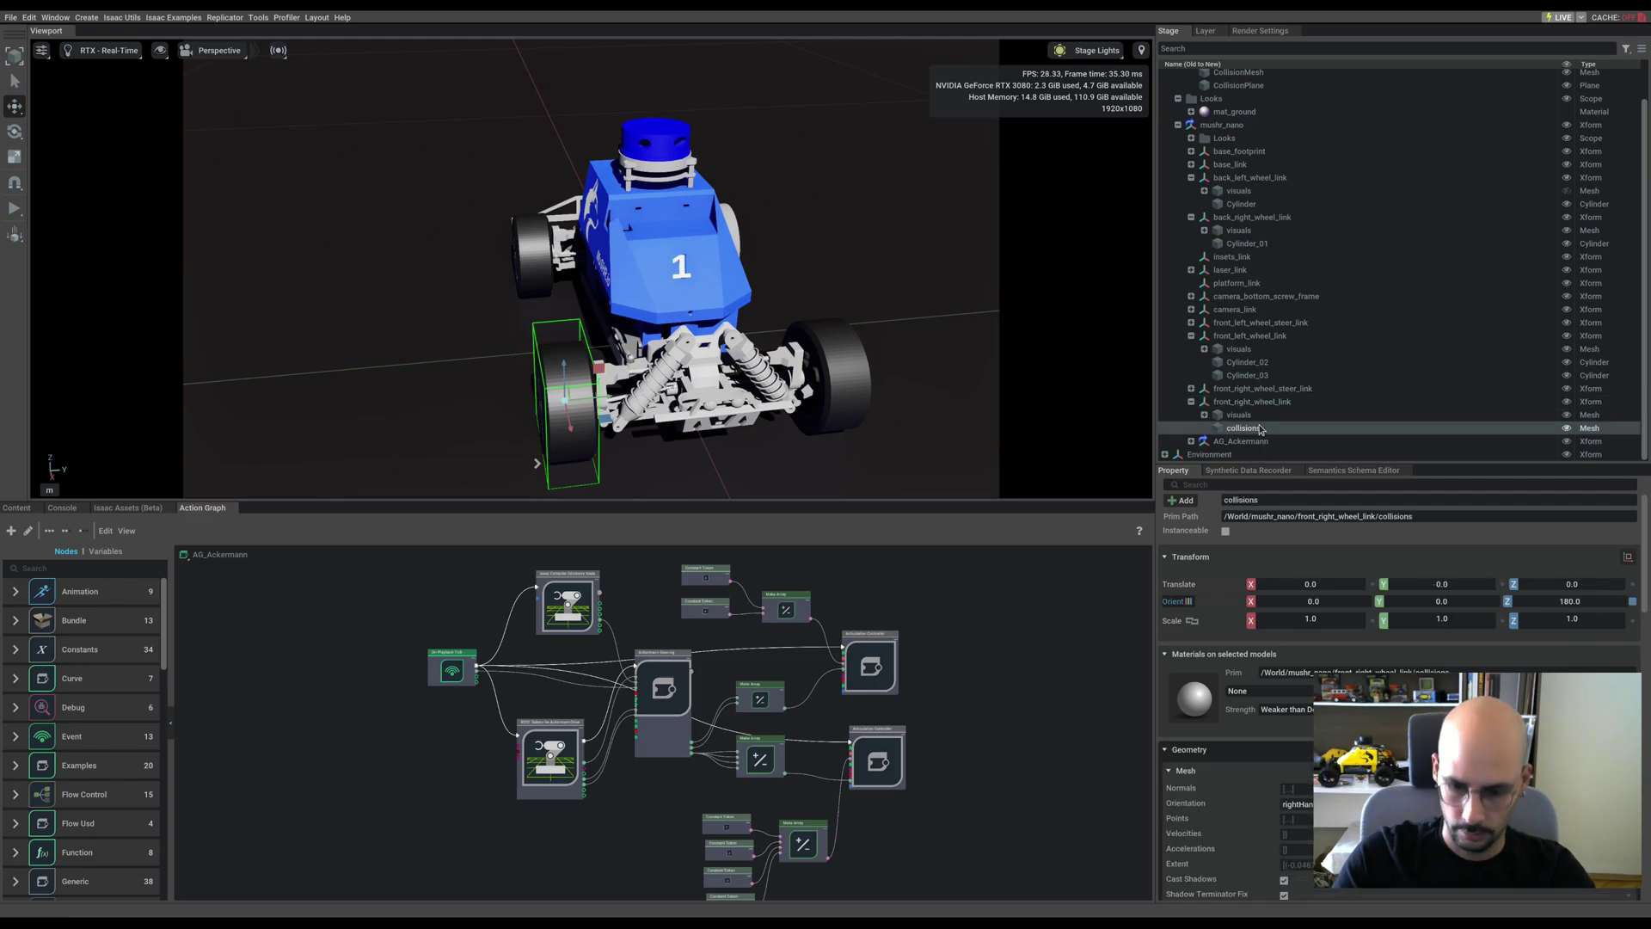
pyautogui.press('Delete')
pyautogui.click(1270, 389)
pyautogui.moveTo(1270, 390); pyautogui.dragTo(1261, 416)
# Check the cylinder colliders on all four wheels of the robot and save the scene
pyautogui.moveTo(878, 322); pyautogui.dragTo(840, 309, button='right')
pyautogui.moveTo(840, 310); pyautogui.dragTo(493, 280, button='middle')
pyautogui.scroll(-4, 493, 280)
pyautogui.moveTo(492, 281)
pyautogui.mouseDown(button='right')
pyautogui.moveTo(417, 286)
pyautogui.moveTo(496, 294)
pyautogui.mouseUp(button='right')
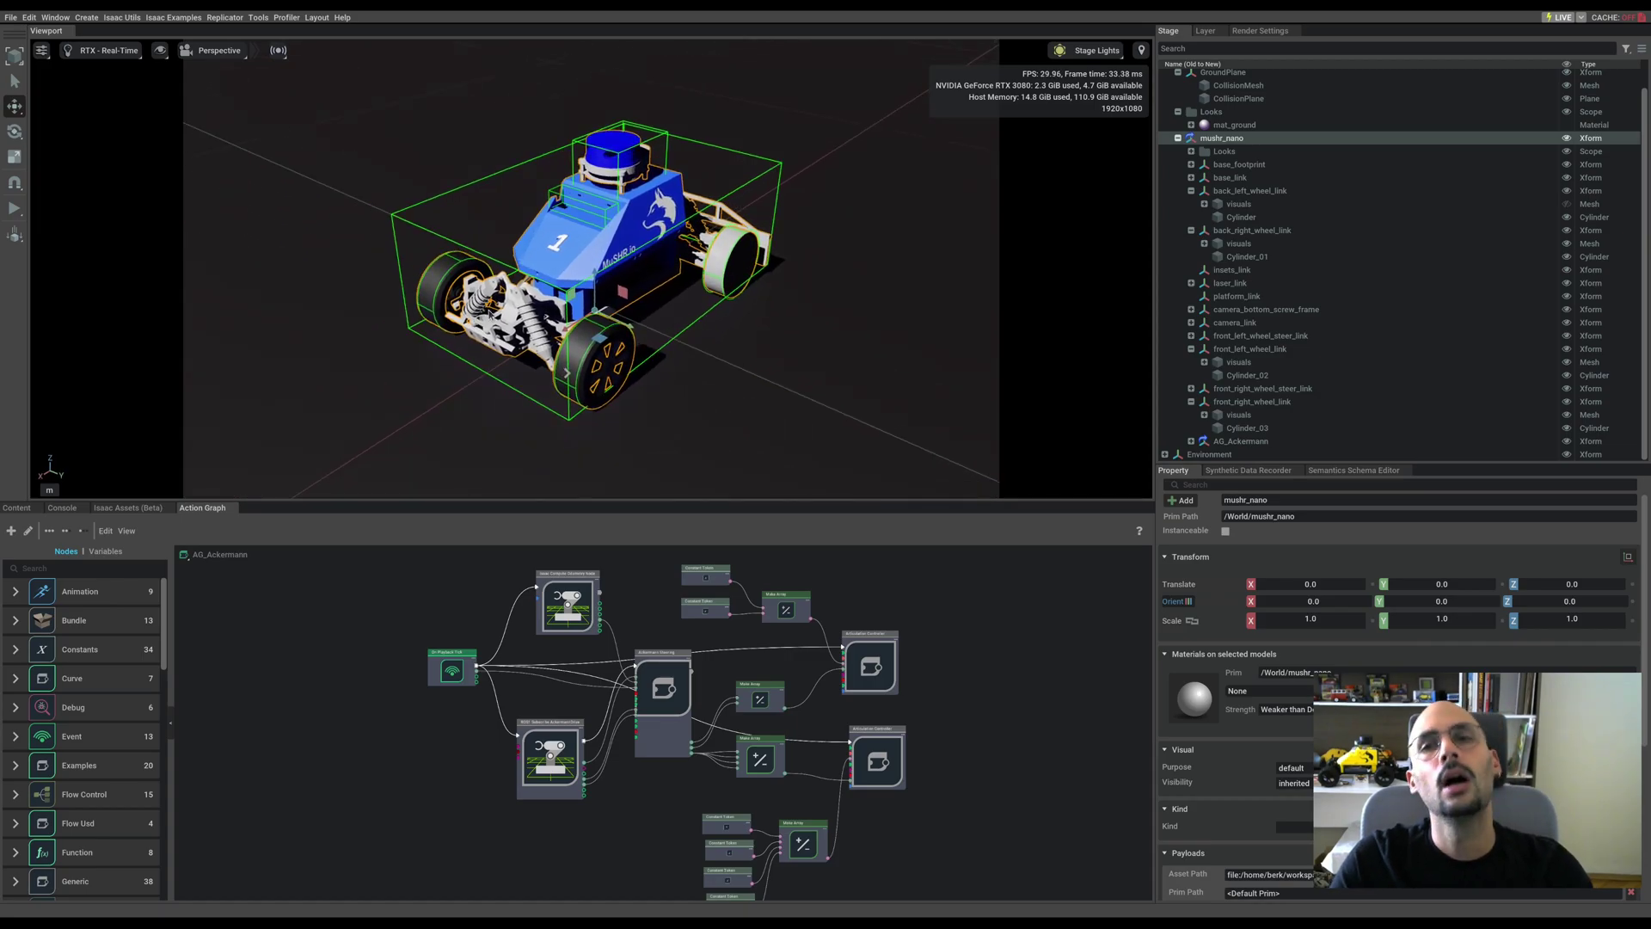
pyautogui.moveTo(497, 294); pyautogui.dragTo(568, 265, button='middle')
pyautogui.moveTo(568, 265); pyautogui.dragTo(577, 255, button='right')
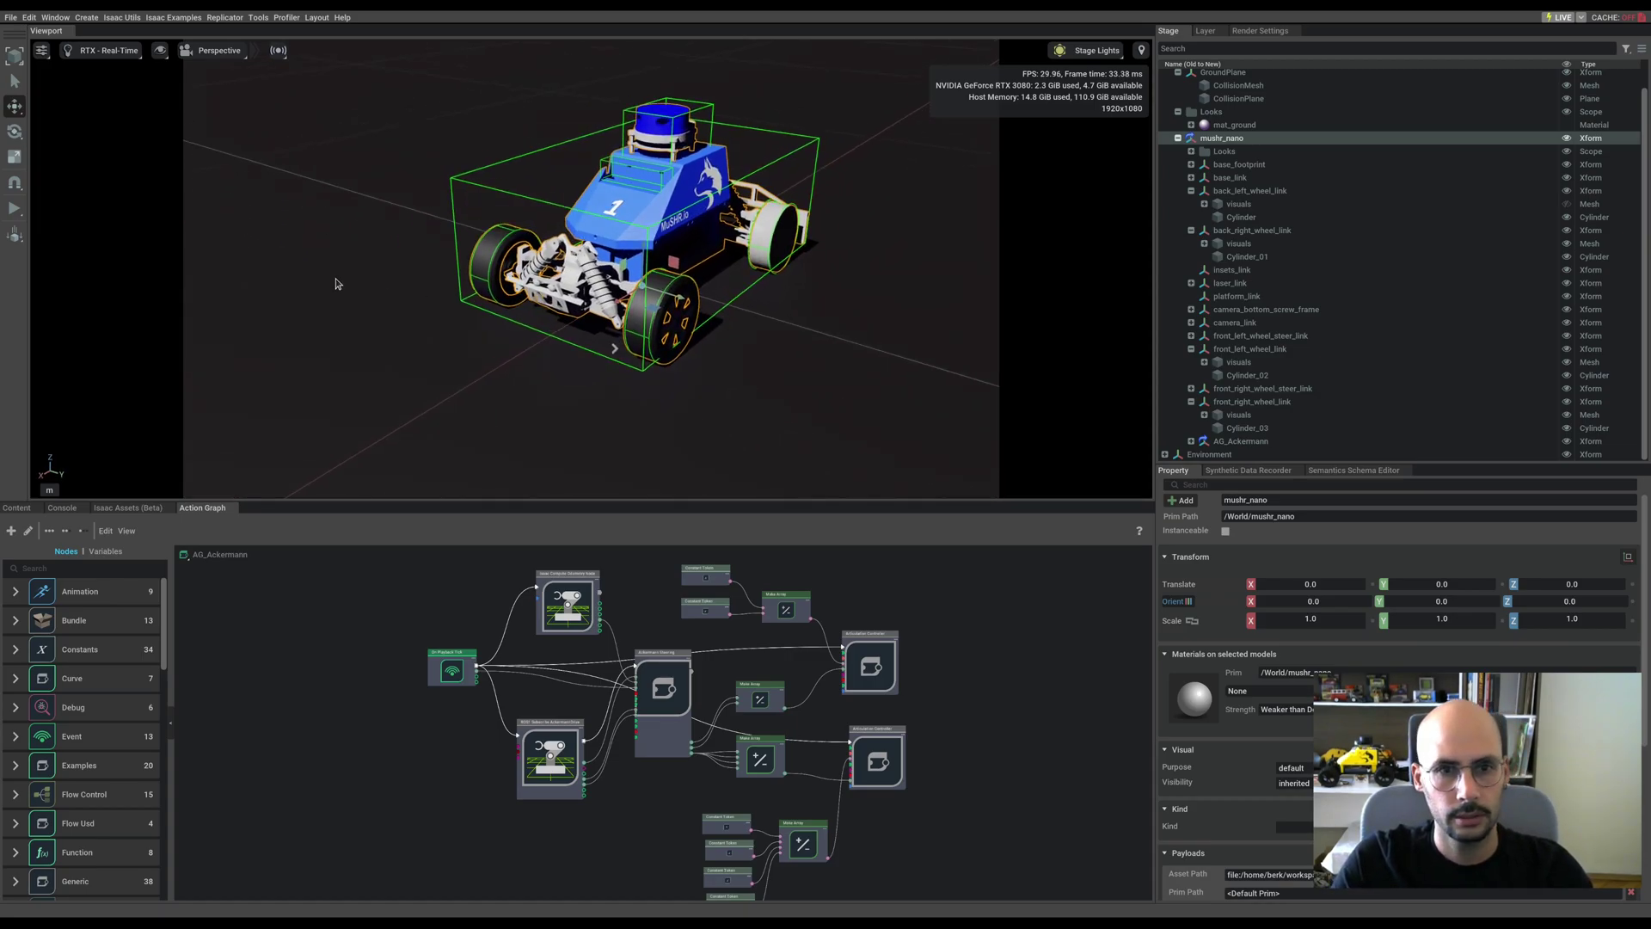
pyautogui.hotkey('ctrl', 's')
pyautogui.click(792, 468)
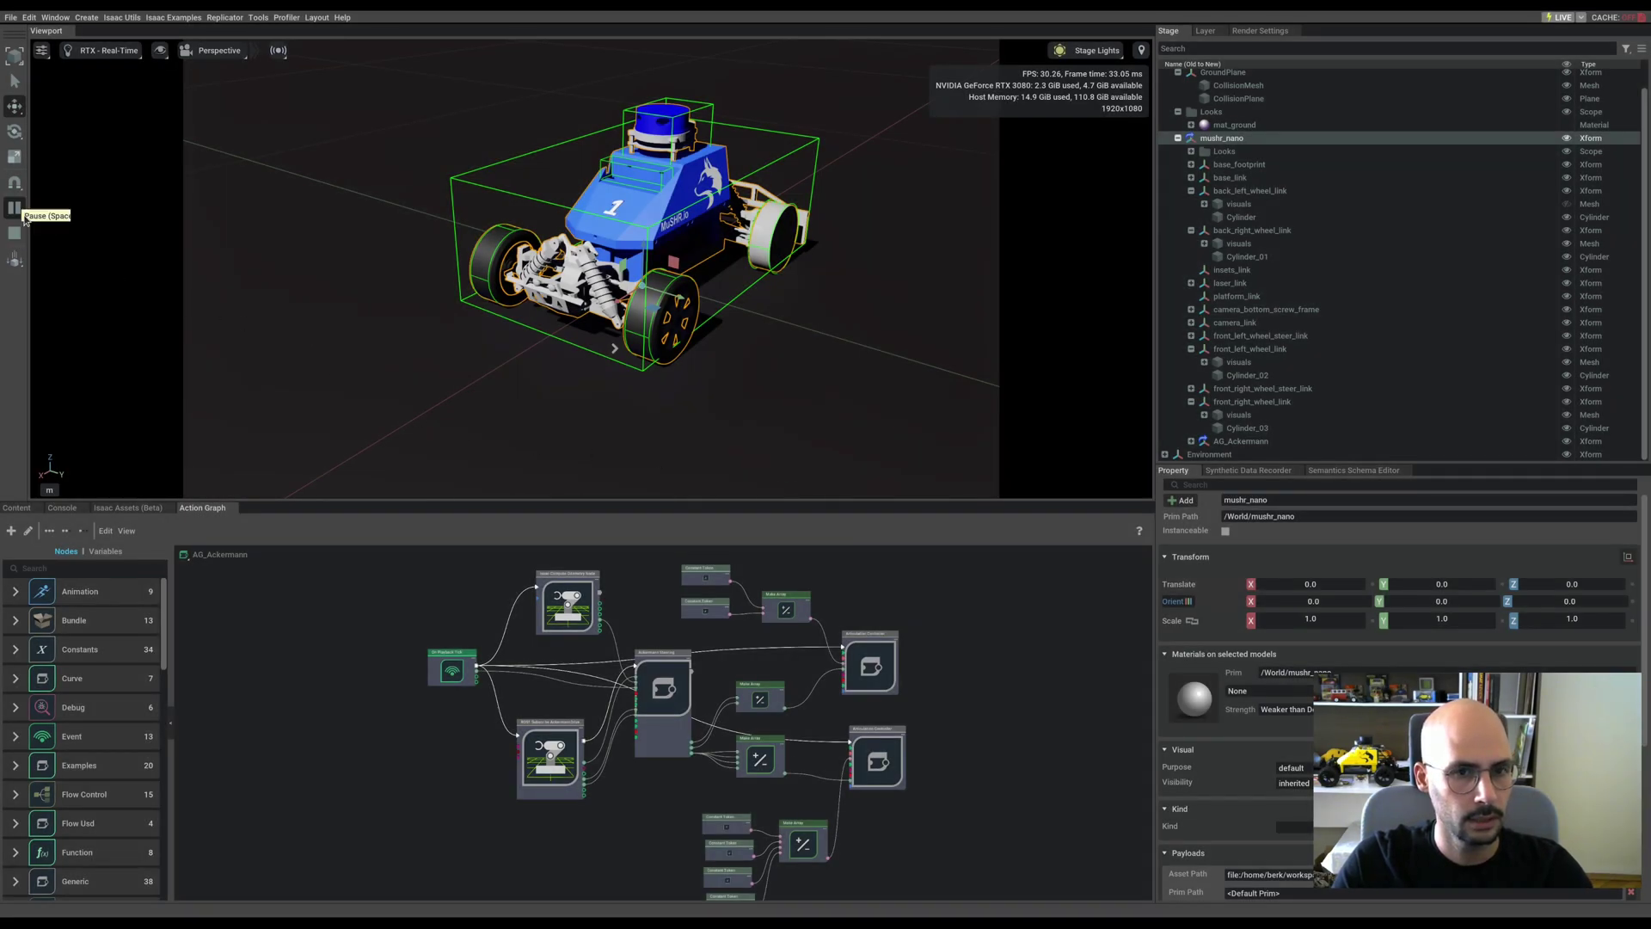
# Play the simulation to test driving with the cylinder wheel colliders, stop it, and play it again
pyautogui.click(16, 209)
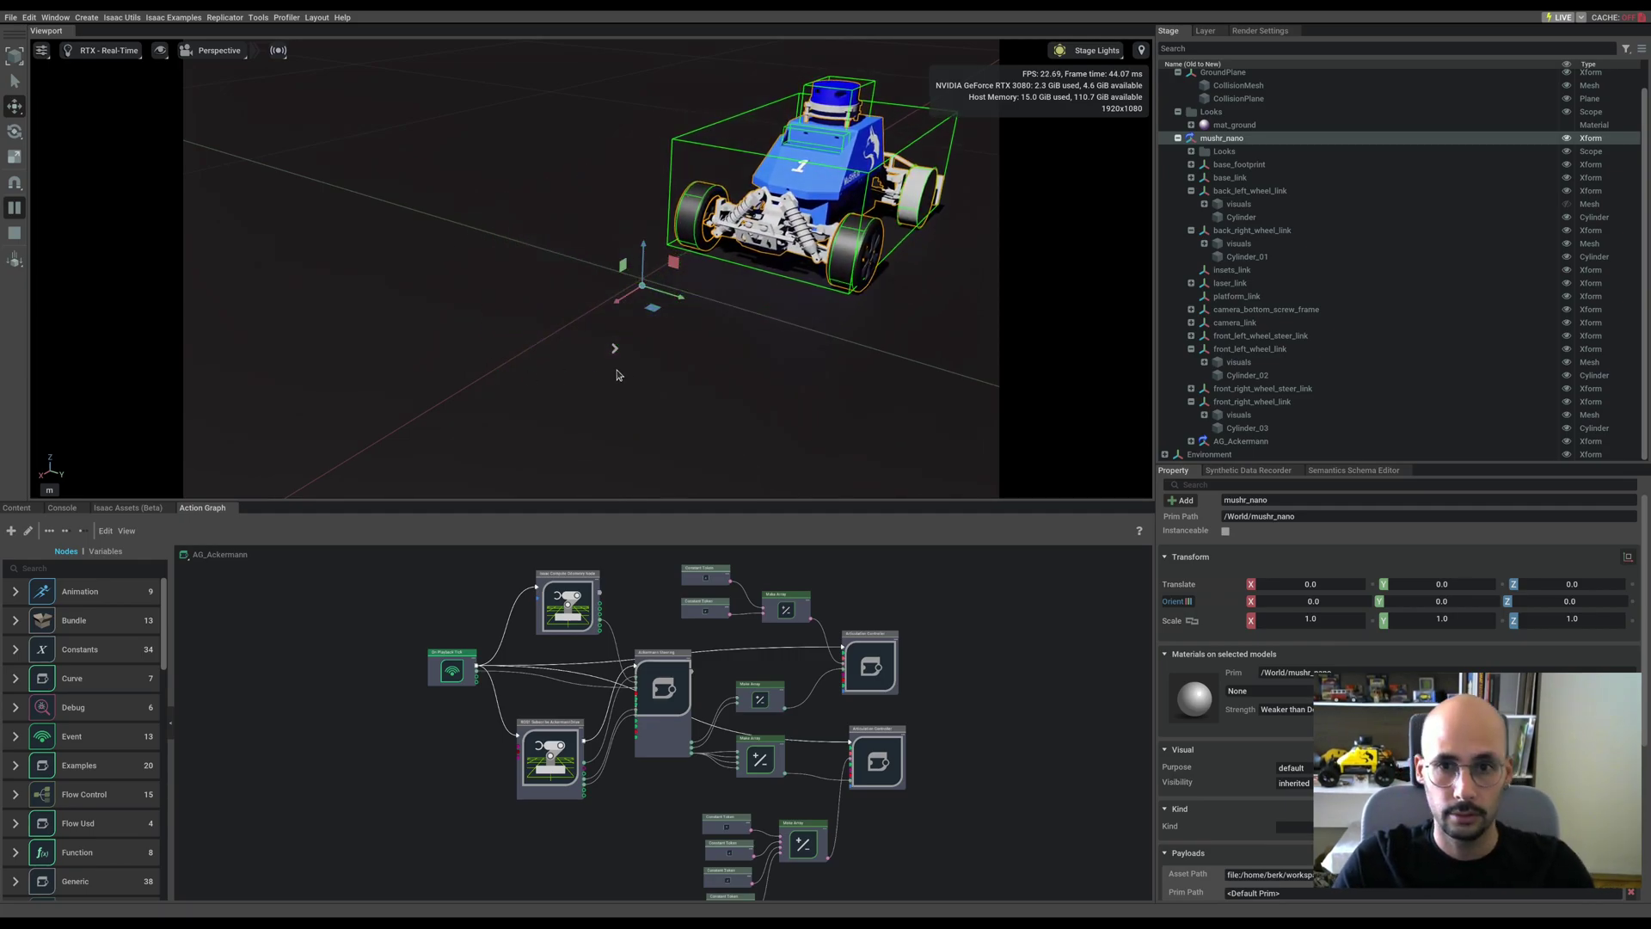
pyautogui.click(13, 233)
pyautogui.moveTo(747, 336)
pyautogui.mouseDown(button='right')
pyautogui.moveTo(711, 341)
pyautogui.moveTo(741, 346)
pyautogui.mouseUp(button='right')
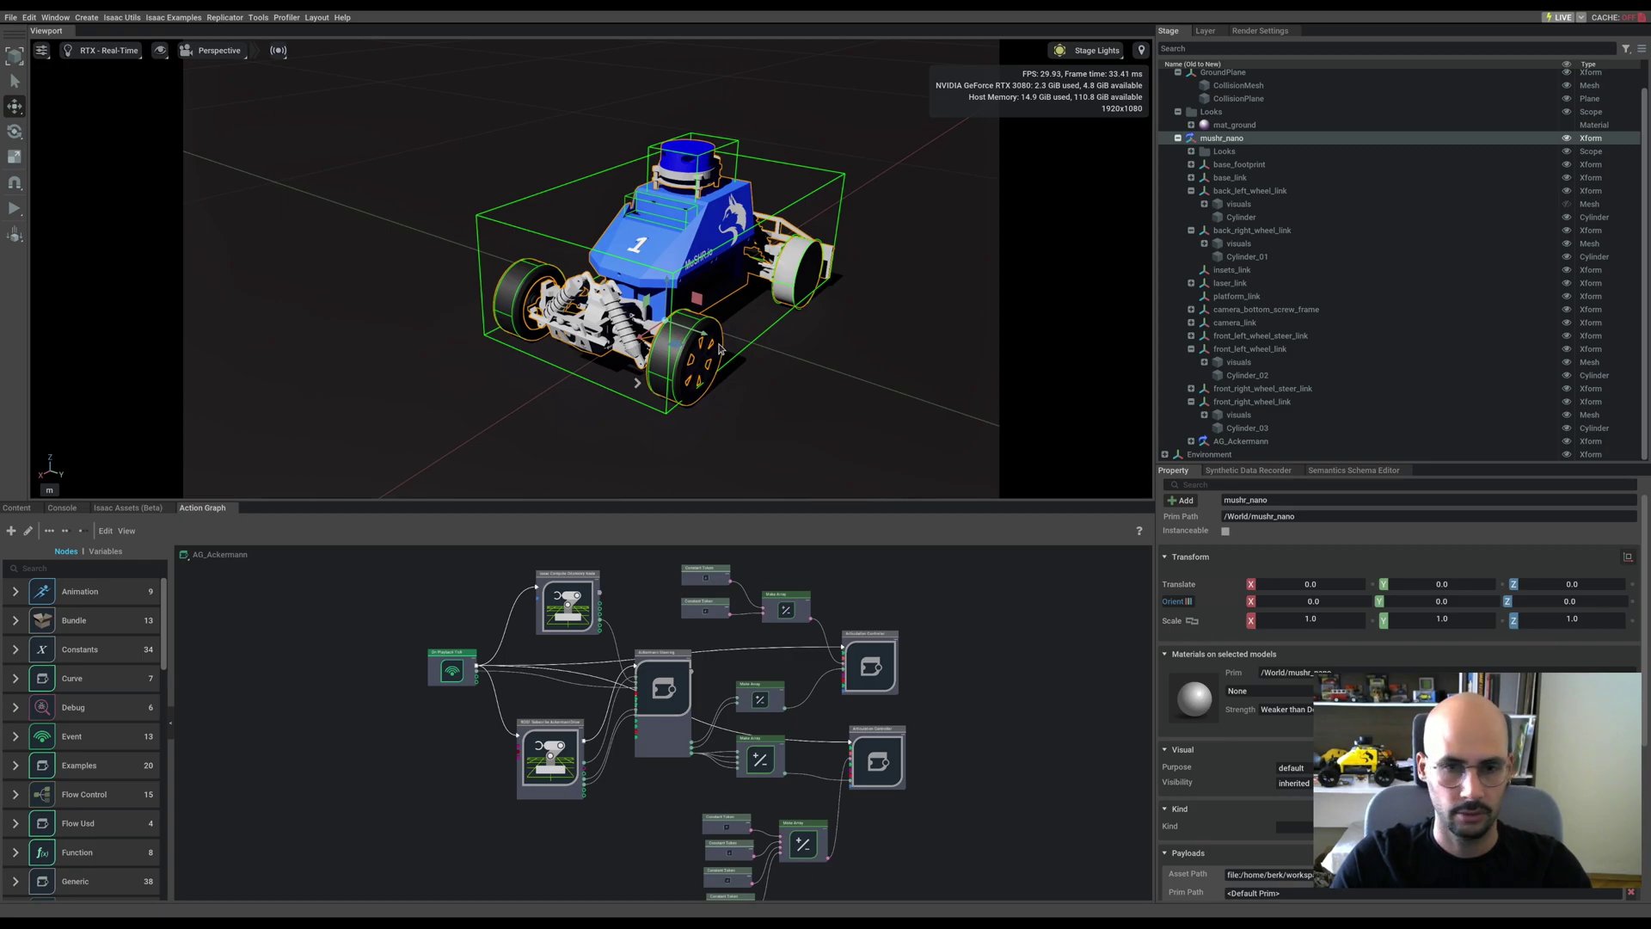
pyautogui.scroll(-3, 546, 422)
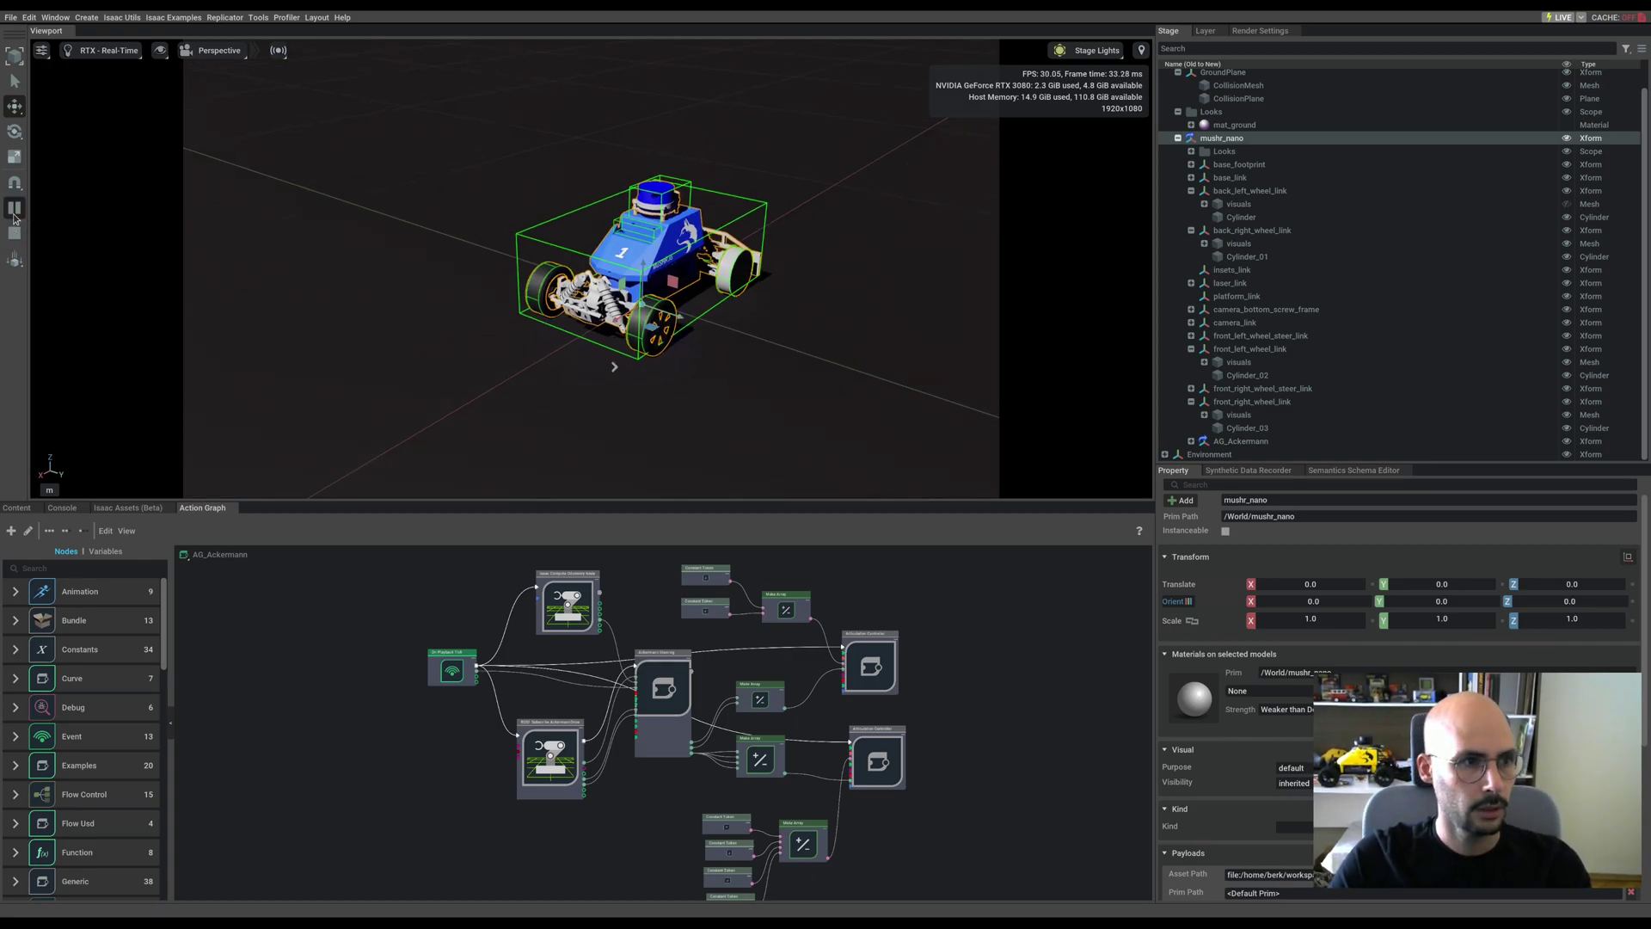
pyautogui.click(14, 209)
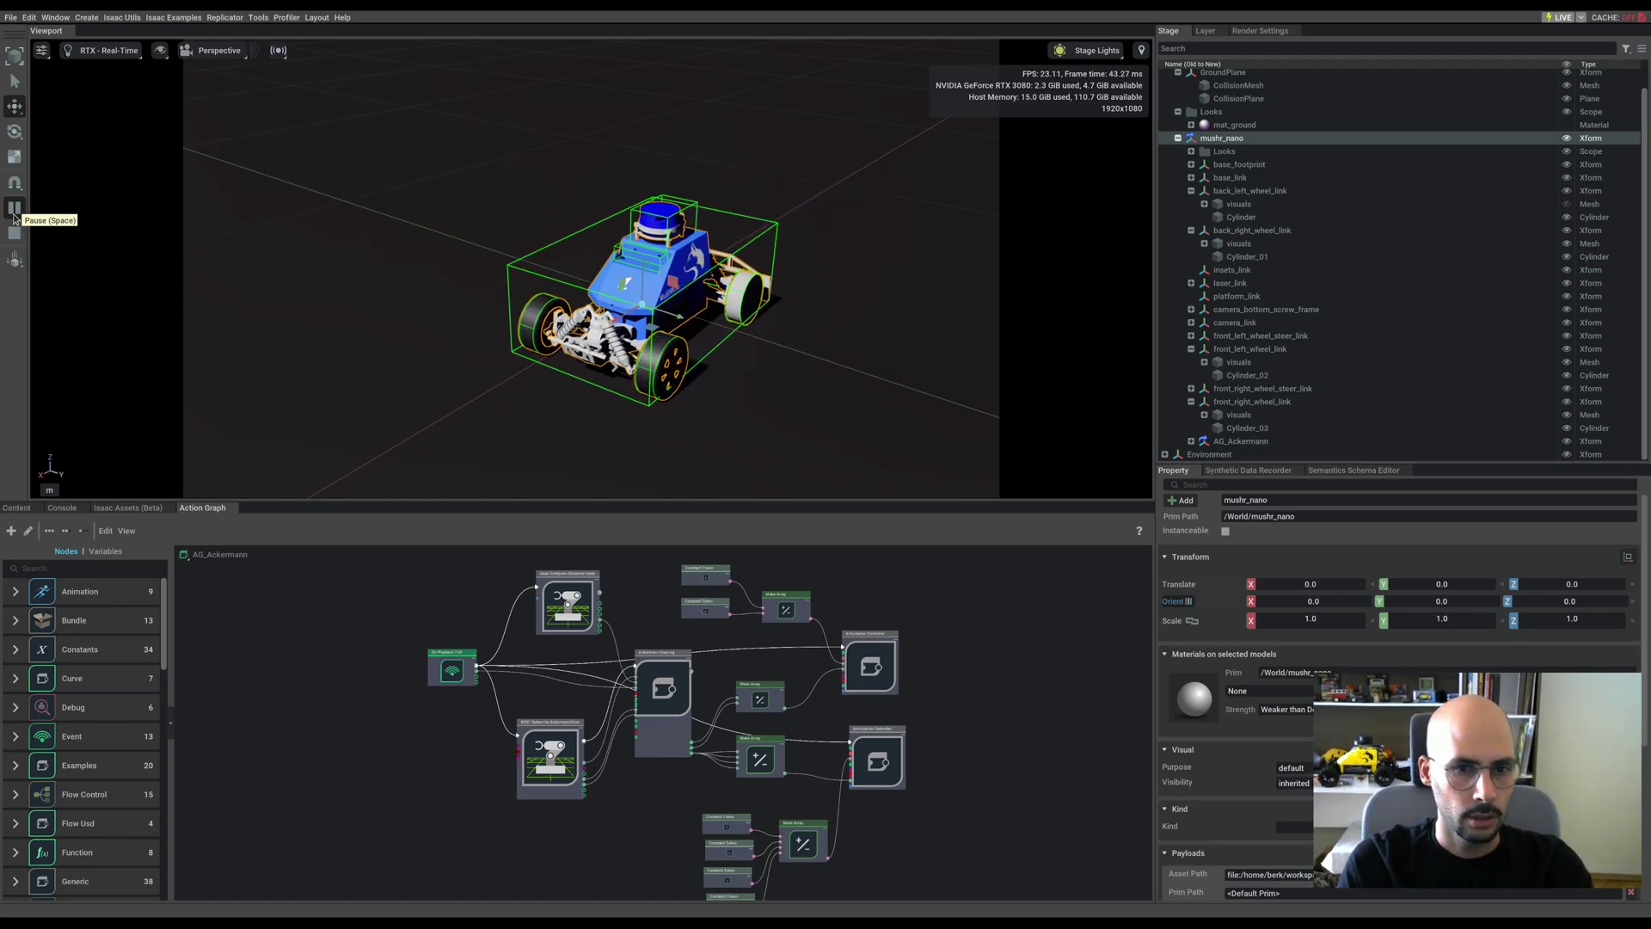
# Stop the simulation and collapse the wheel links under mushr_nano in the stage tree
pyautogui.click(16, 239)
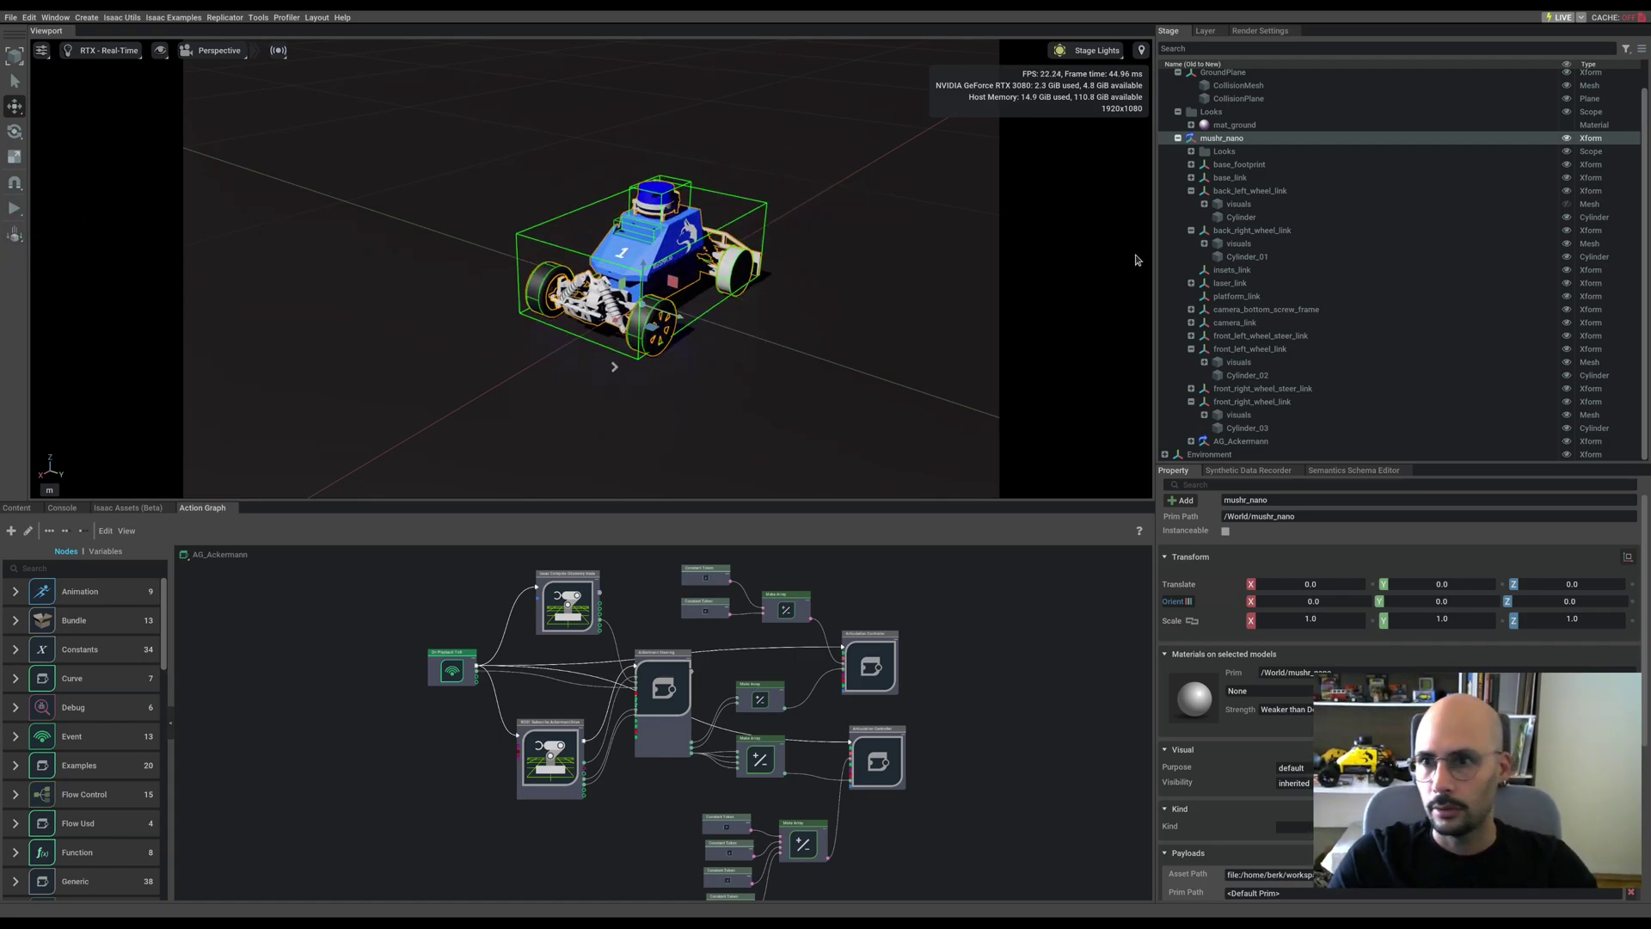
pyautogui.scroll(1, 1191, 196)
pyautogui.click(1191, 230)
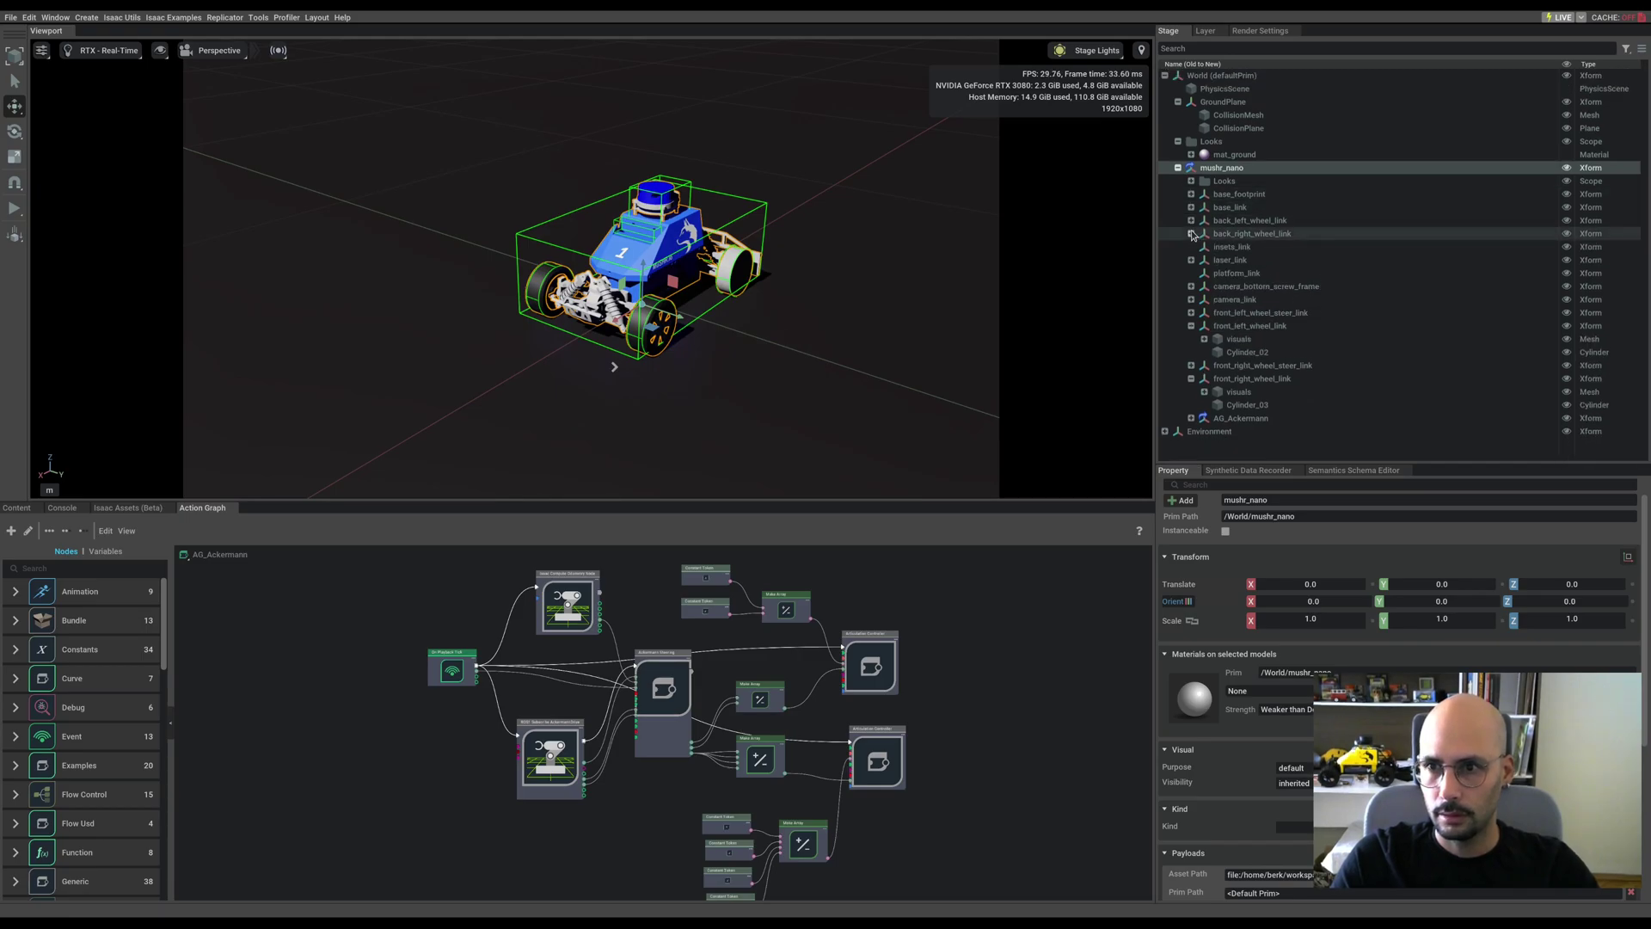
pyautogui.click(1191, 326)
pyautogui.click(1191, 313)
pyautogui.click(1191, 313)
# Look through front_left_wheel_steer_link and base_link for the front left wheel's throttle and steer joints
pyautogui.click(1218, 313)
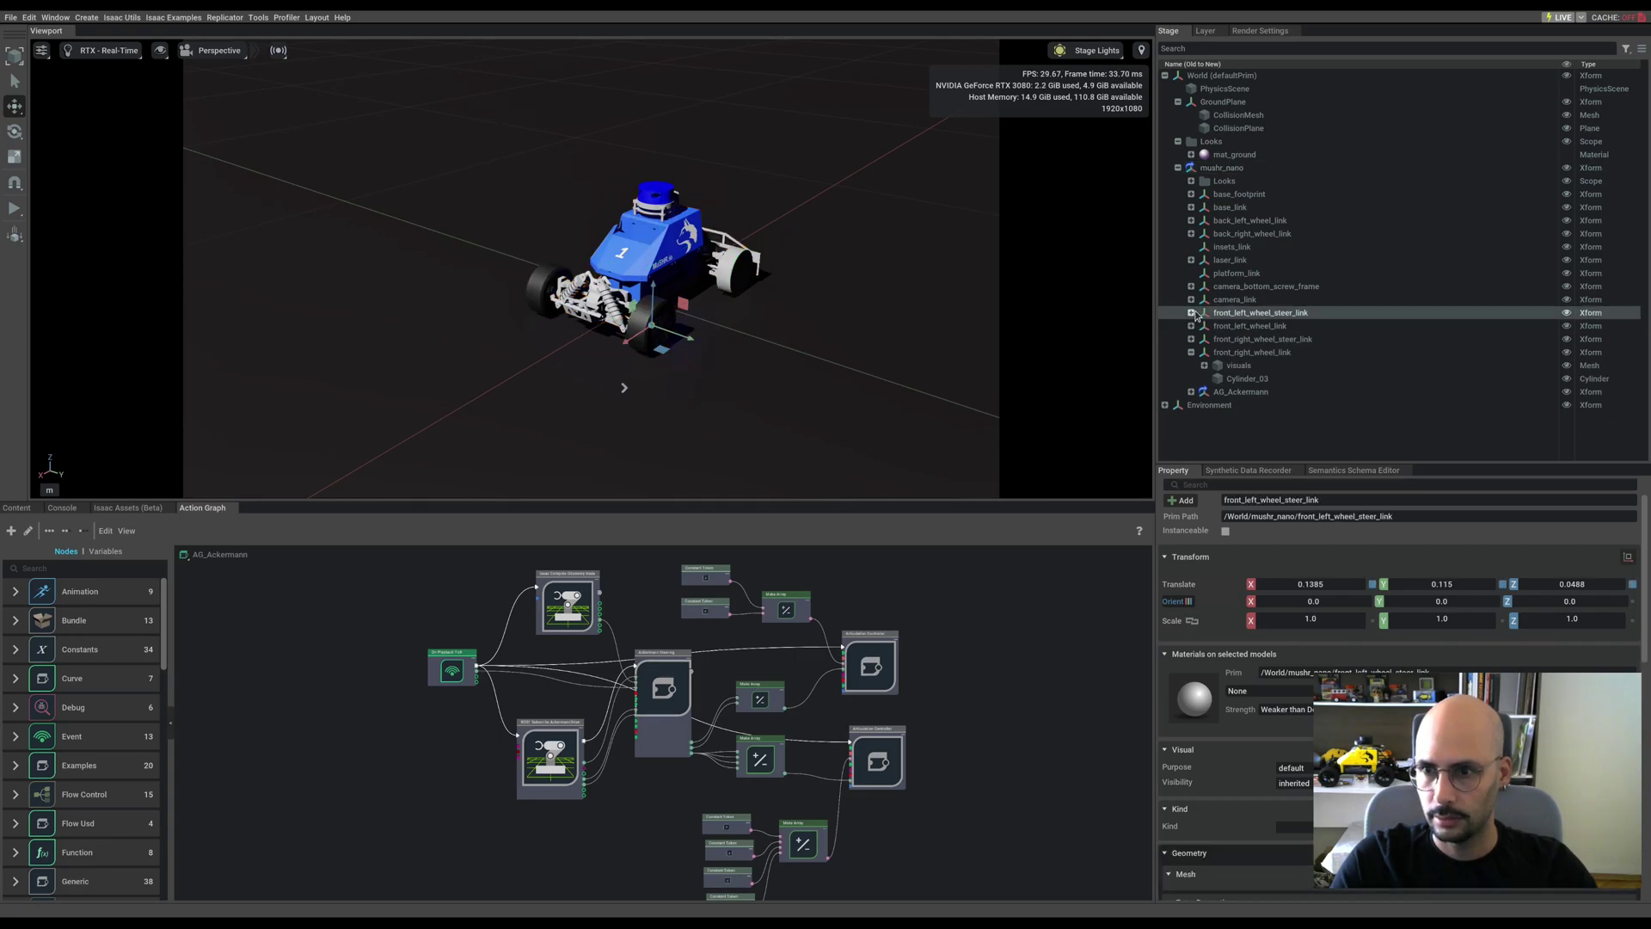
pyautogui.click(1192, 313)
pyautogui.click(1301, 327)
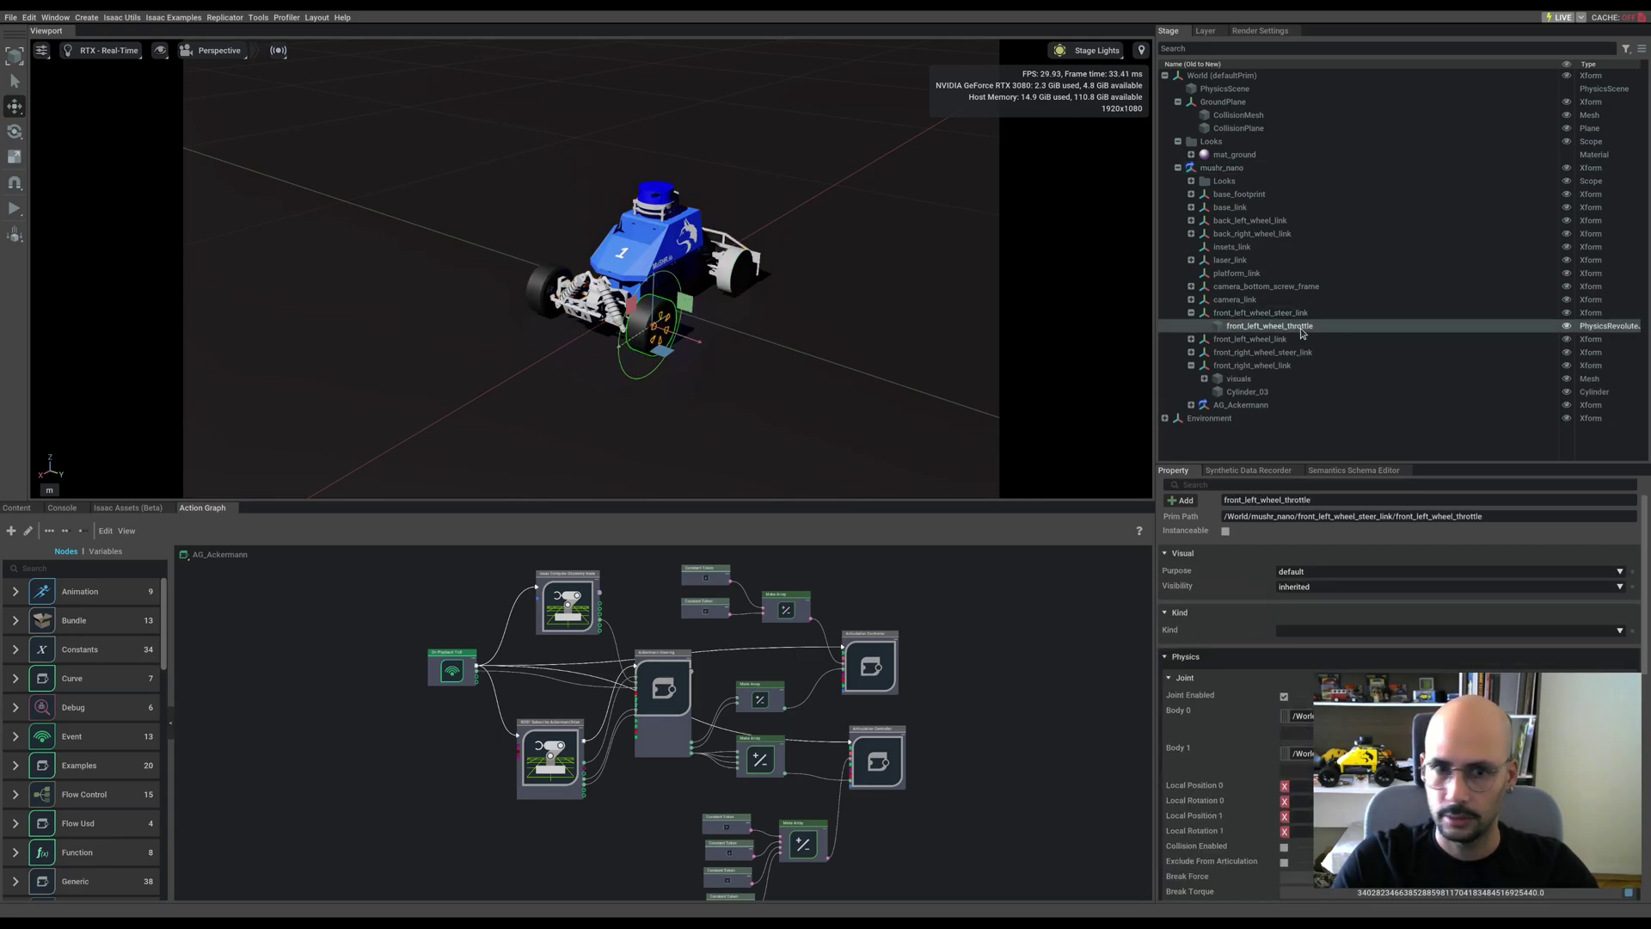
pyautogui.click(1192, 315)
pyautogui.click(1192, 208)
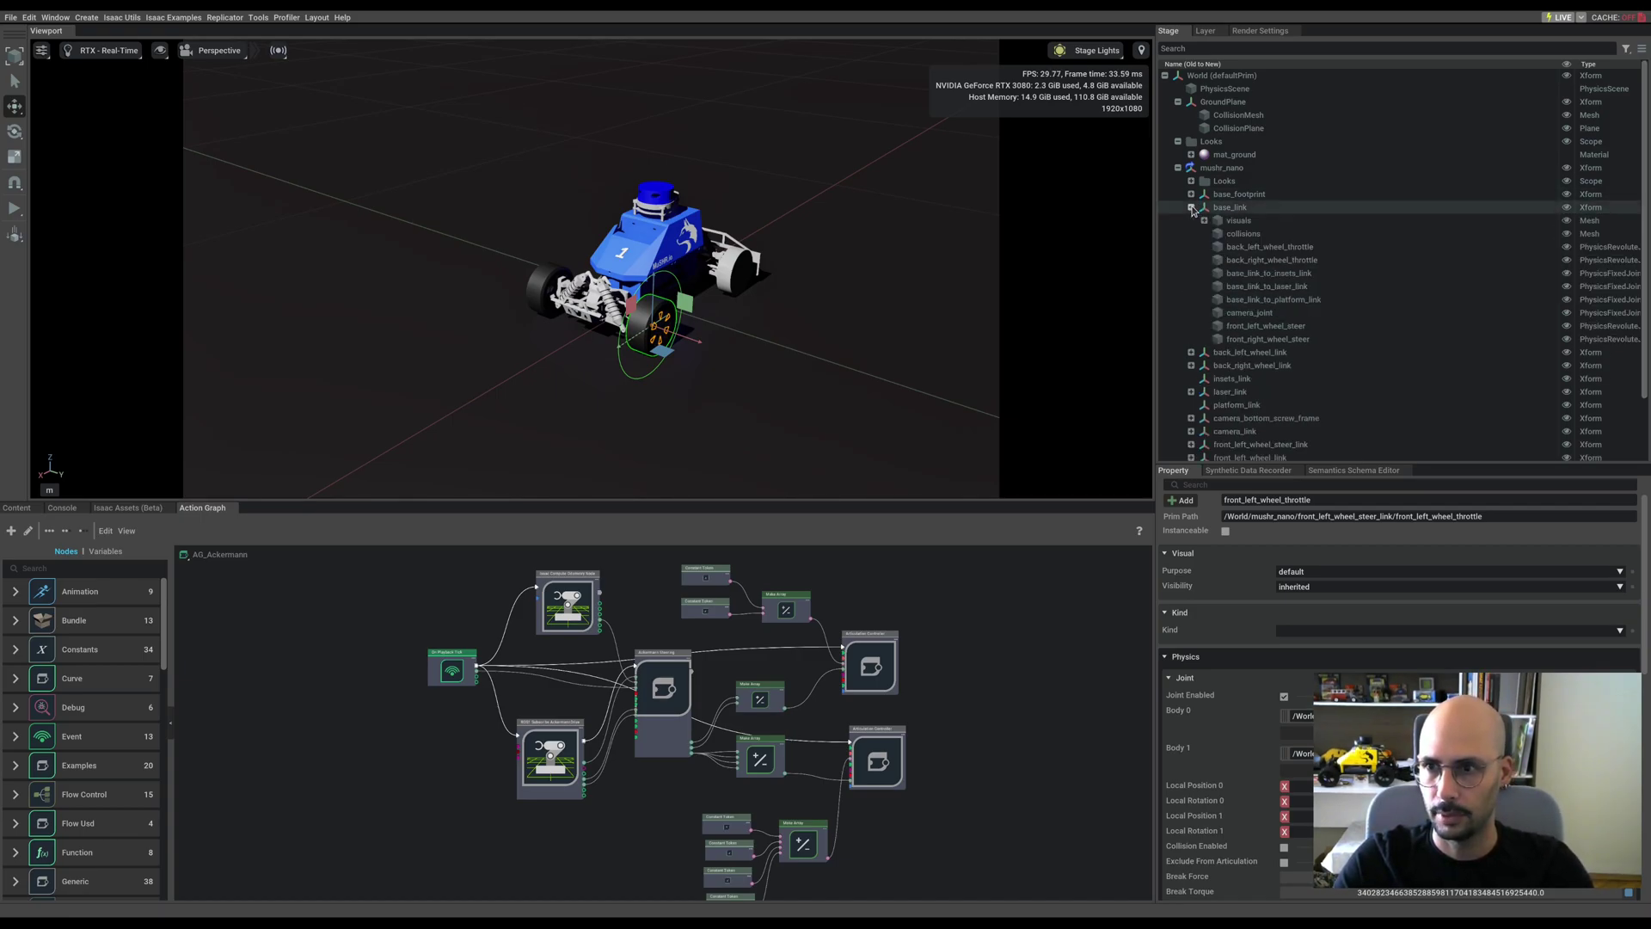
pyautogui.click(1291, 330)
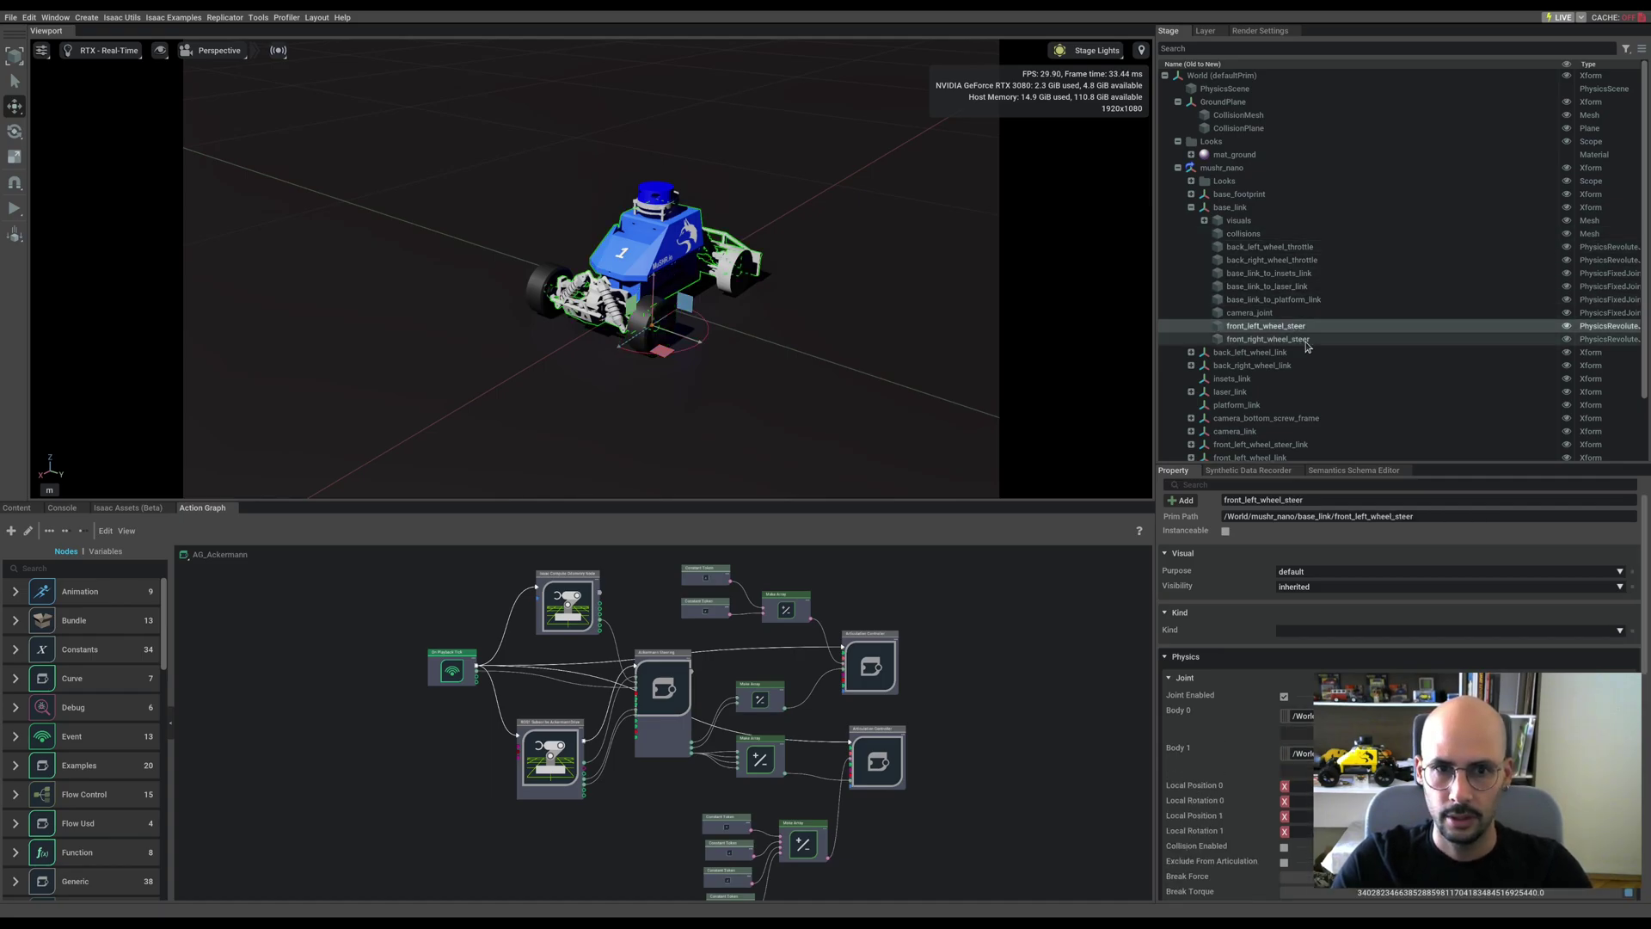
# Examine the front_left_wheel_steer joint at the wheel and its local rotation, revolute and drive properties
pyautogui.scroll(5, 740, 318)
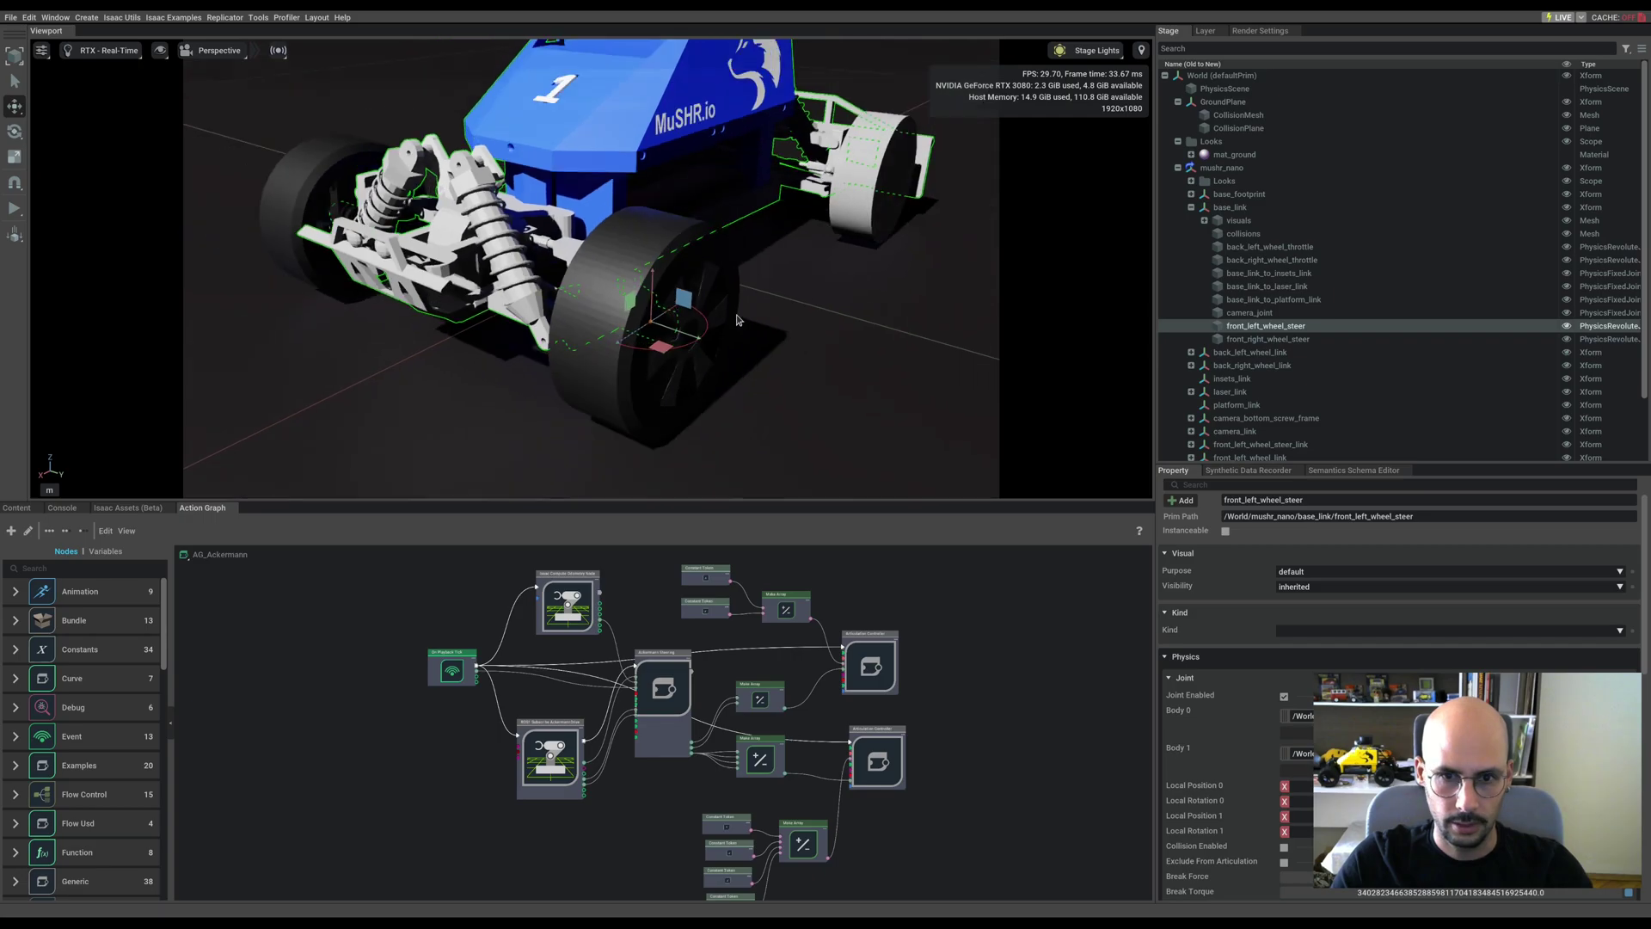
pyautogui.scroll(-3, 737, 322)
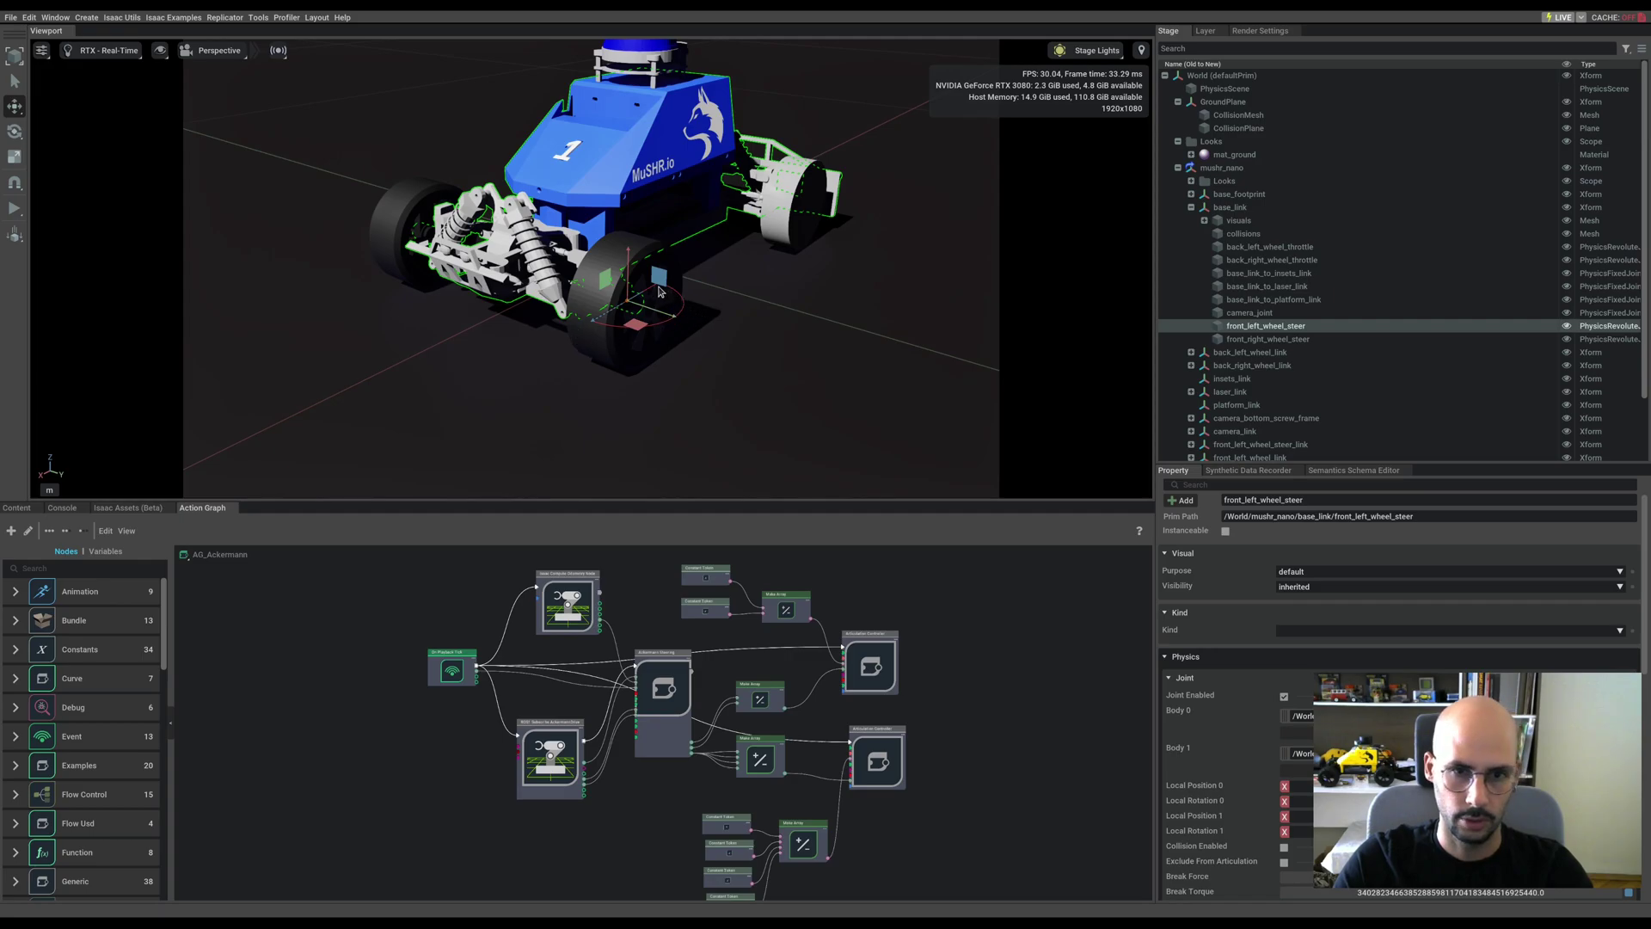
pyautogui.scroll(-5, 1252, 619)
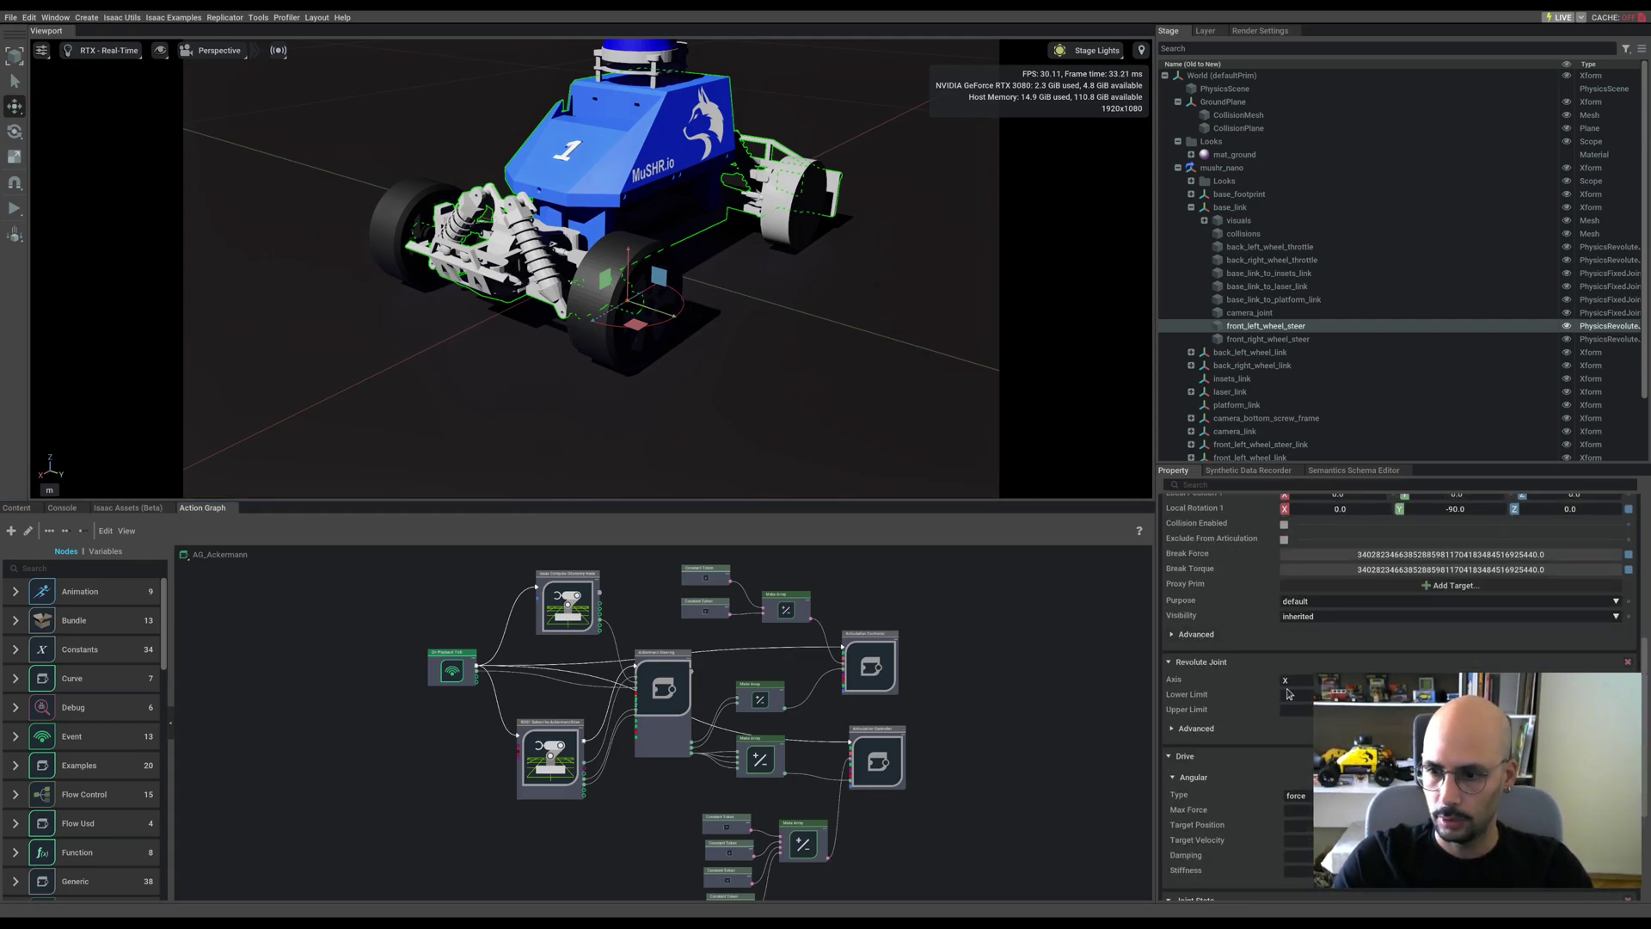
pyautogui.scroll(2, 1286, 684)
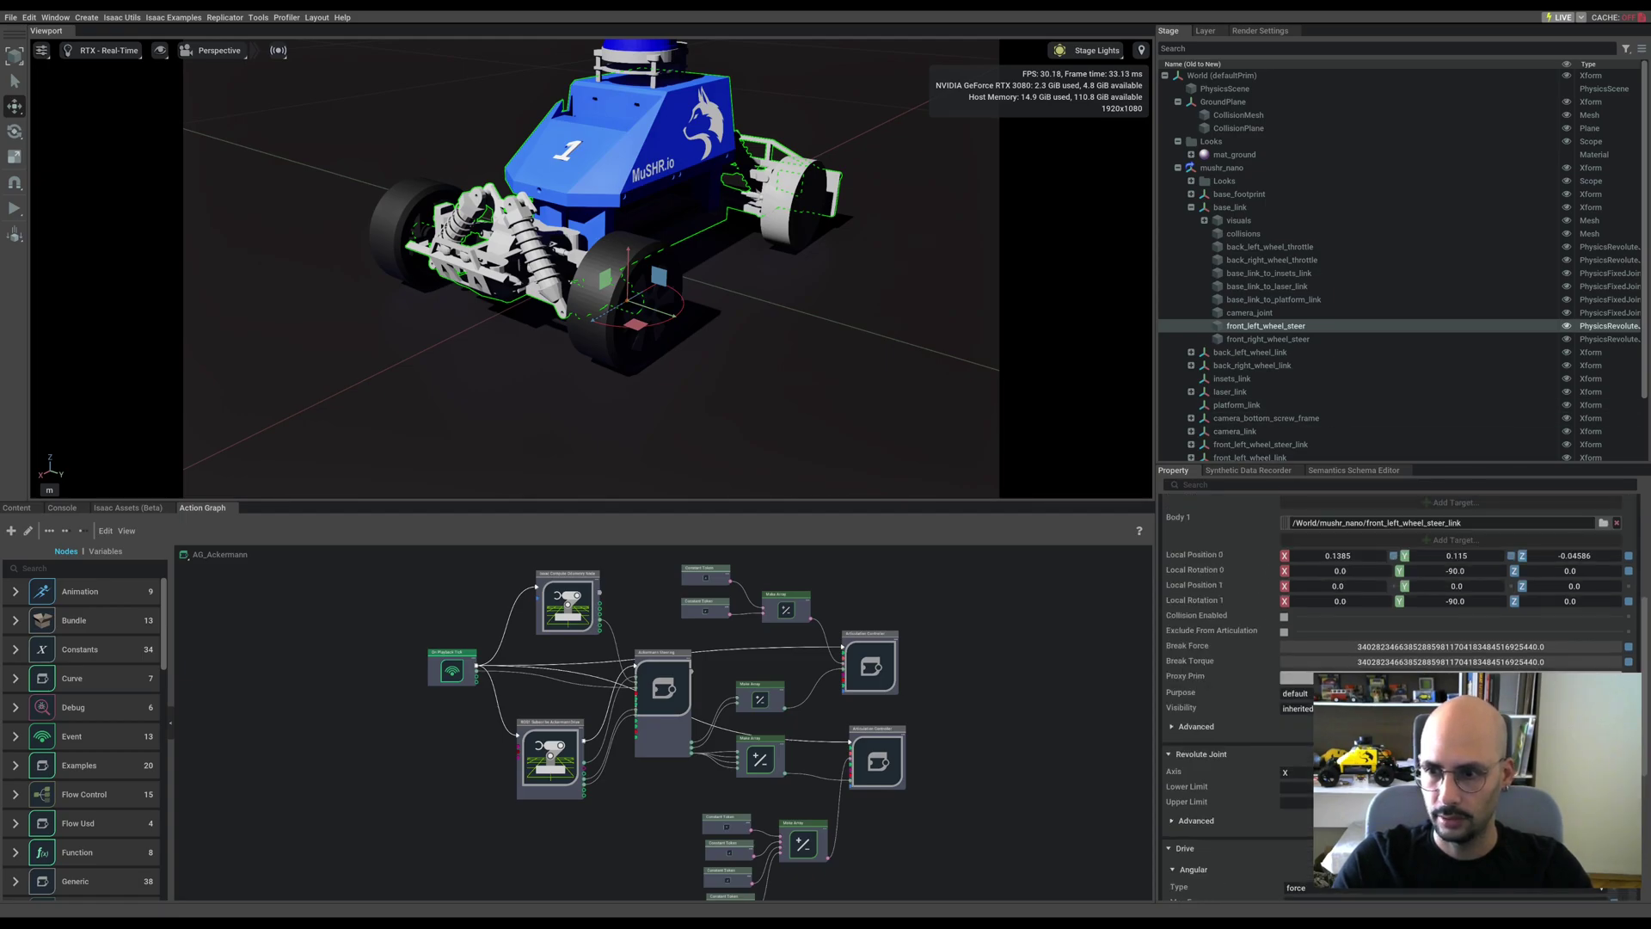
pyautogui.scroll(2, 1286, 684)
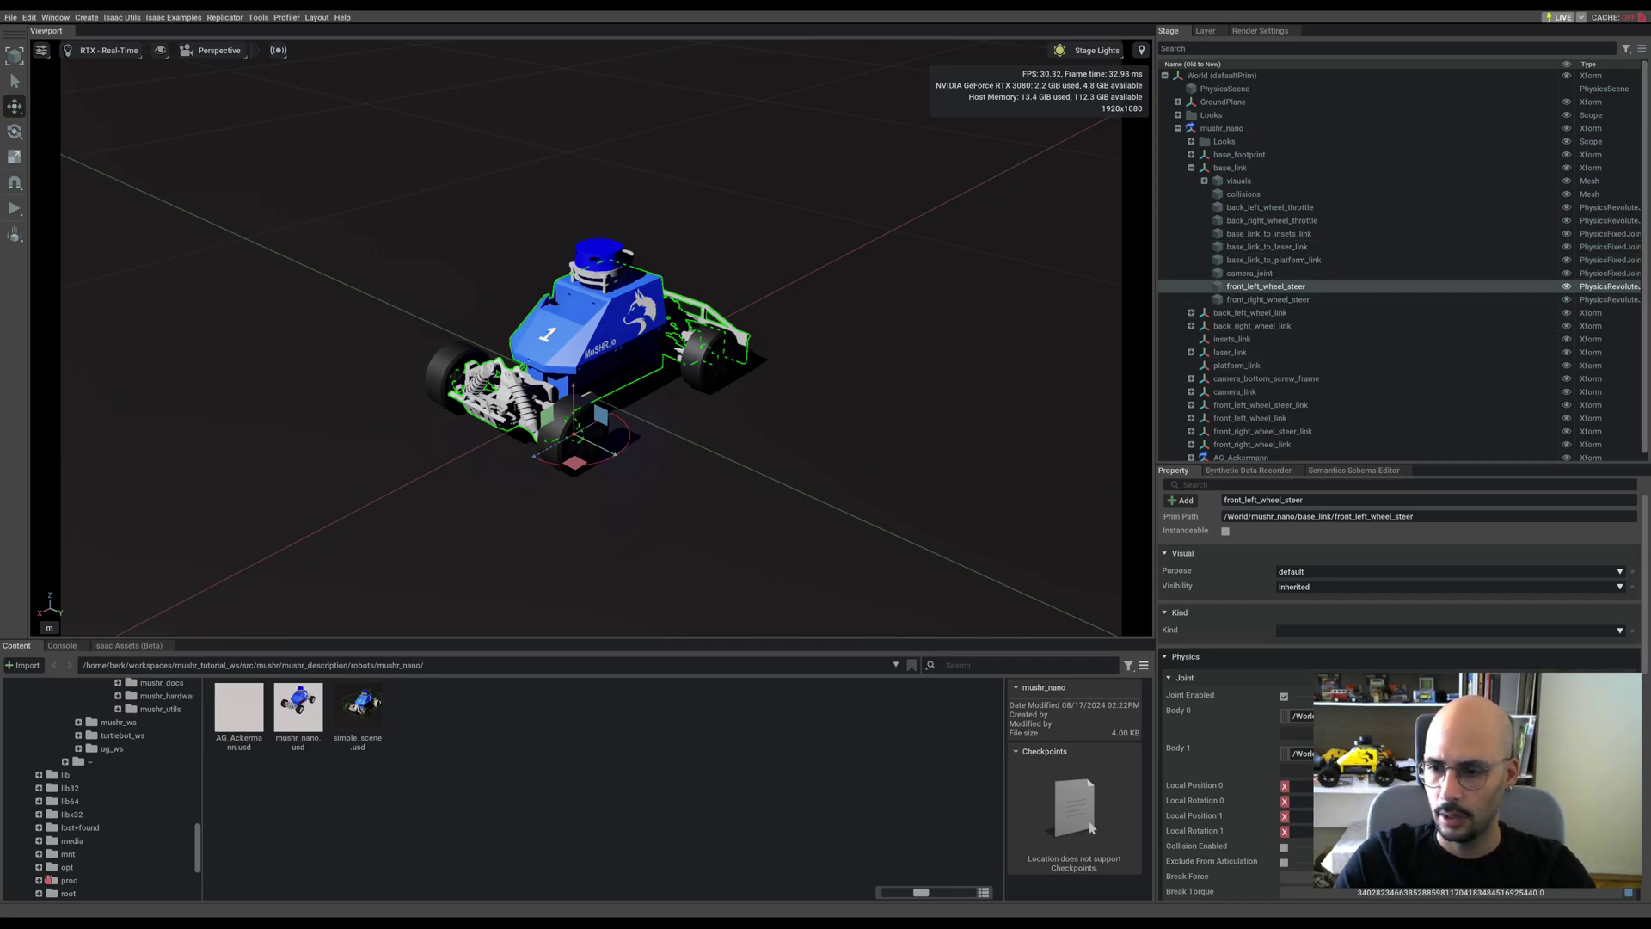
pyautogui.scroll(5, 679, 485)
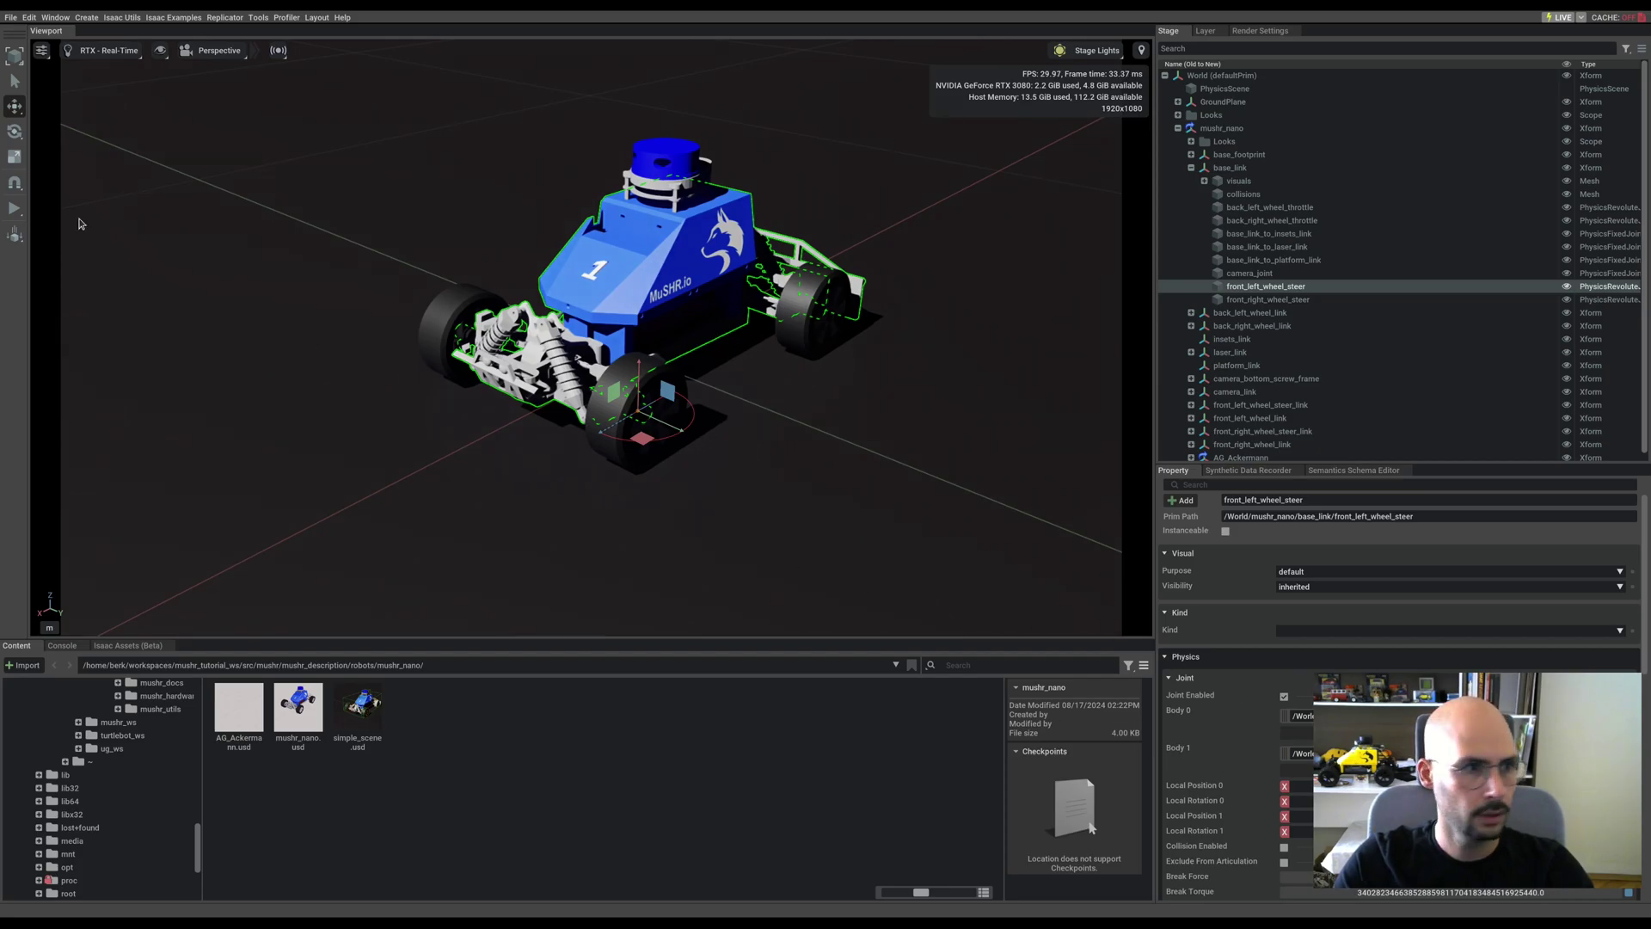
pyautogui.press('e')
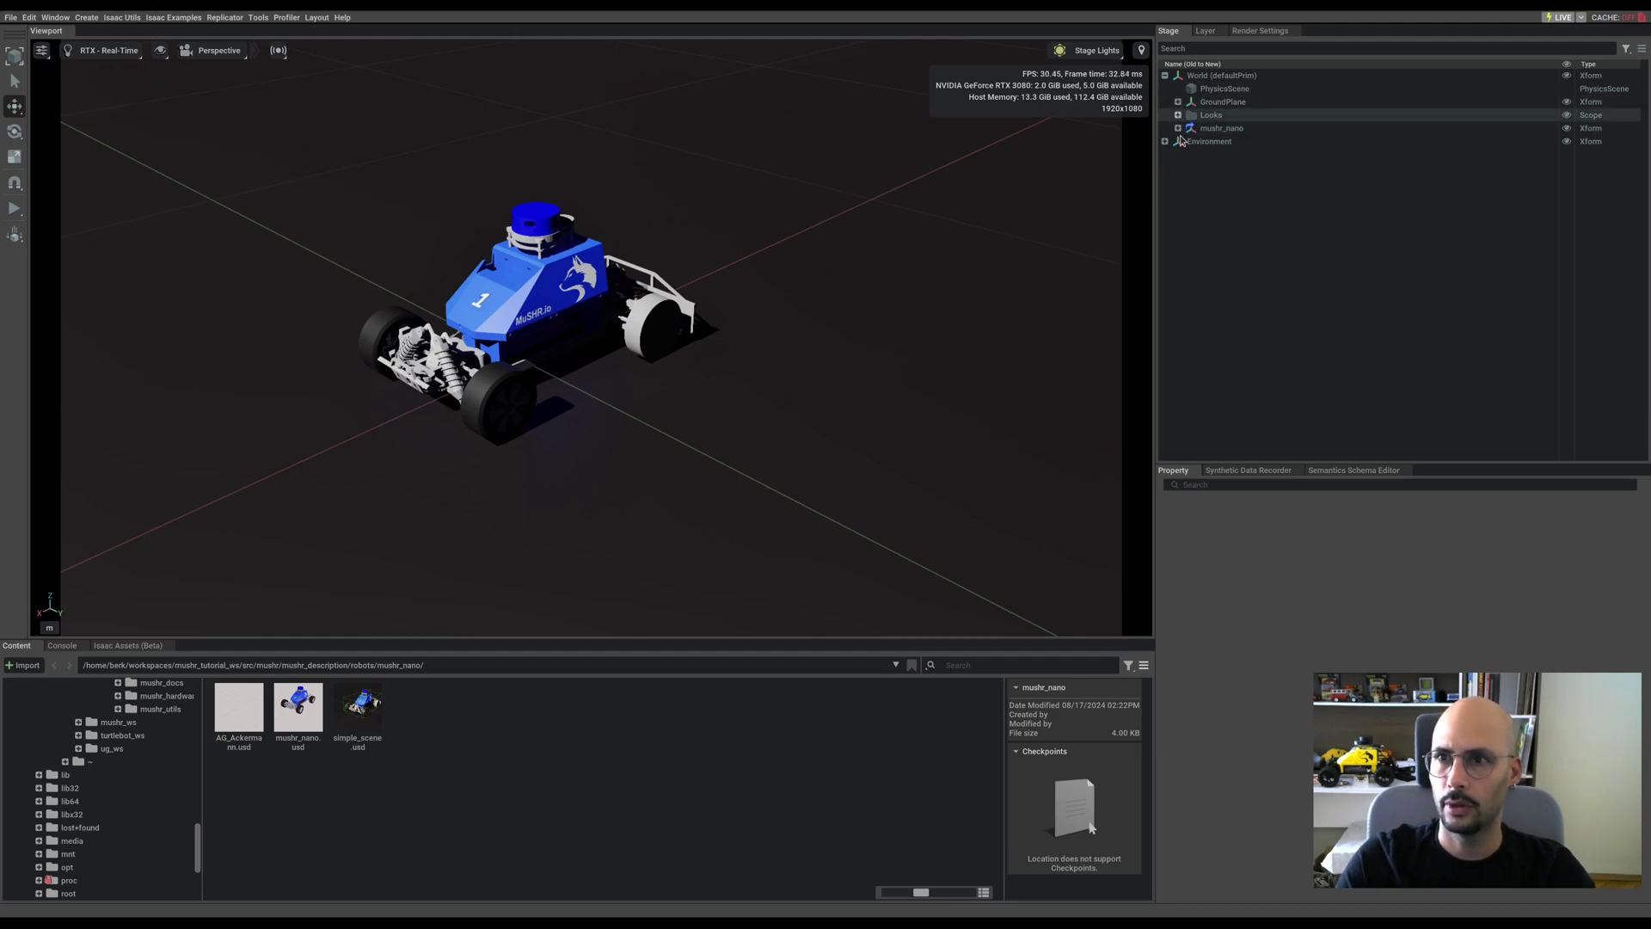
# Select front_left_wheel_steer under base_link and inspect the joint's orientation with the rotation gizmo
pyautogui.click(1178, 129)
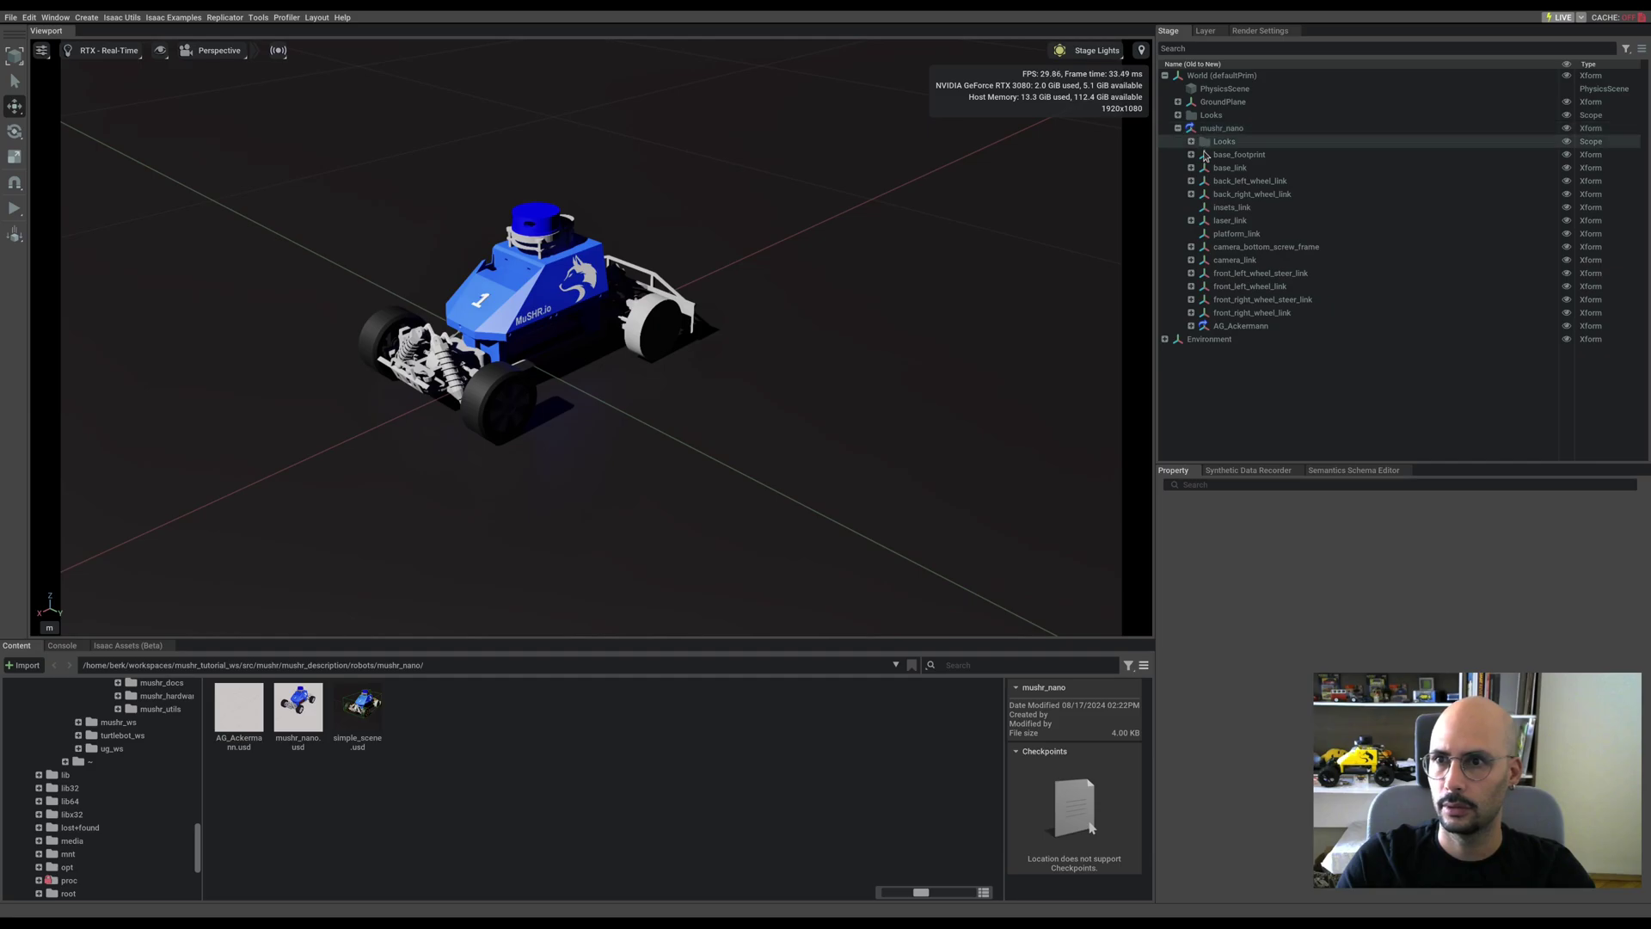
pyautogui.click(1192, 169)
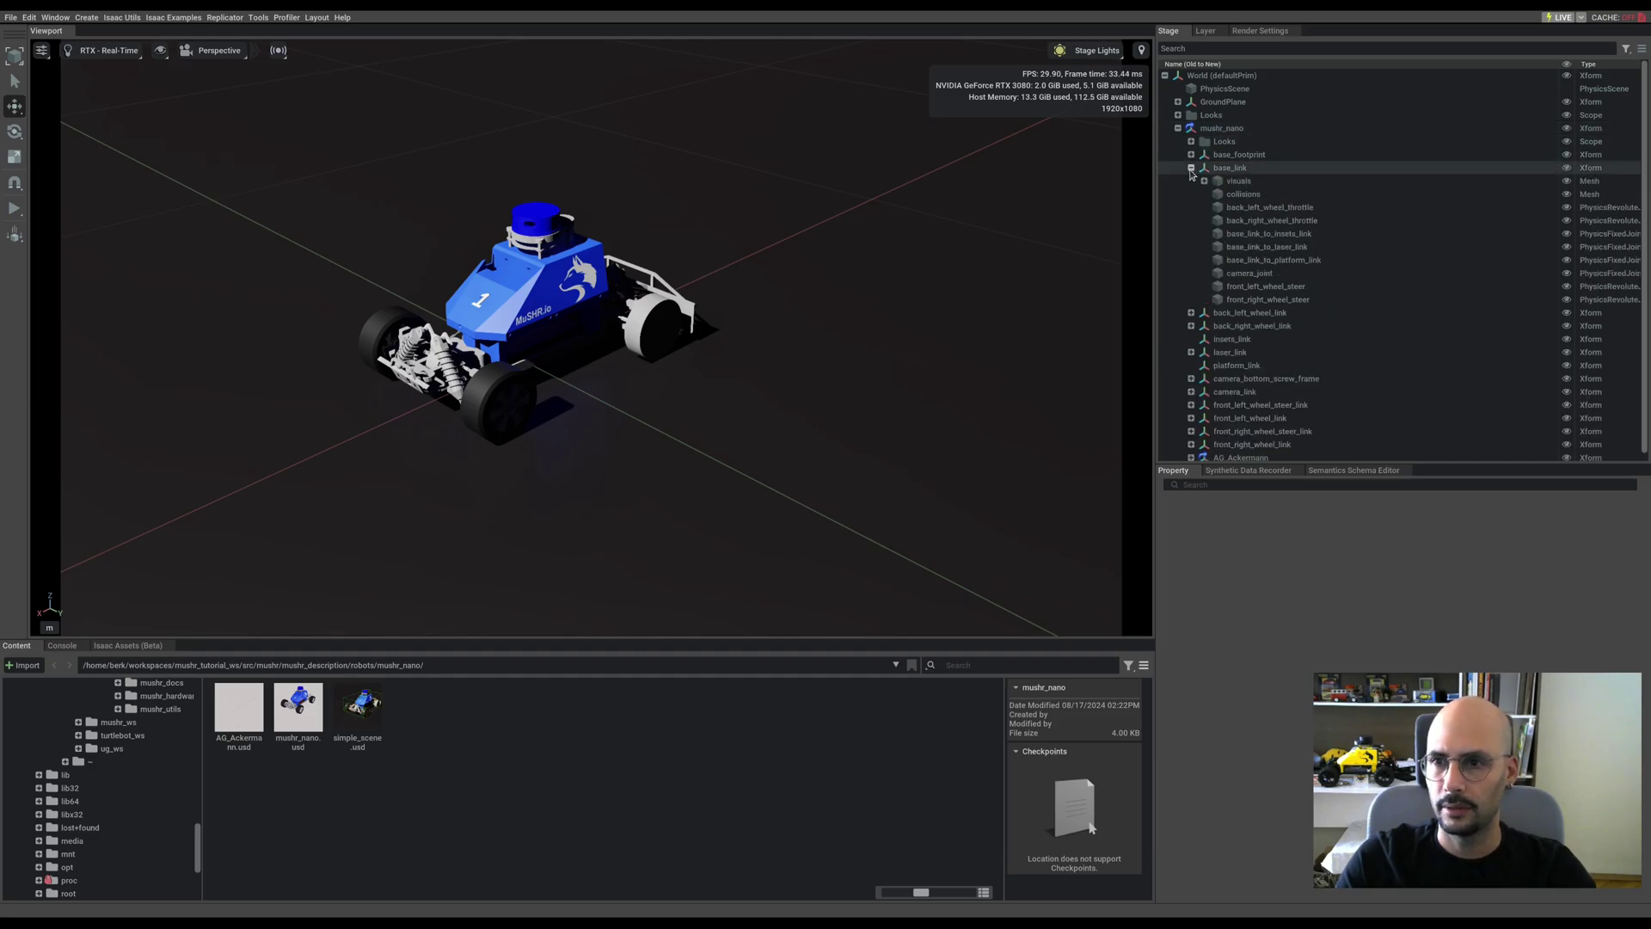
pyautogui.click(1303, 288)
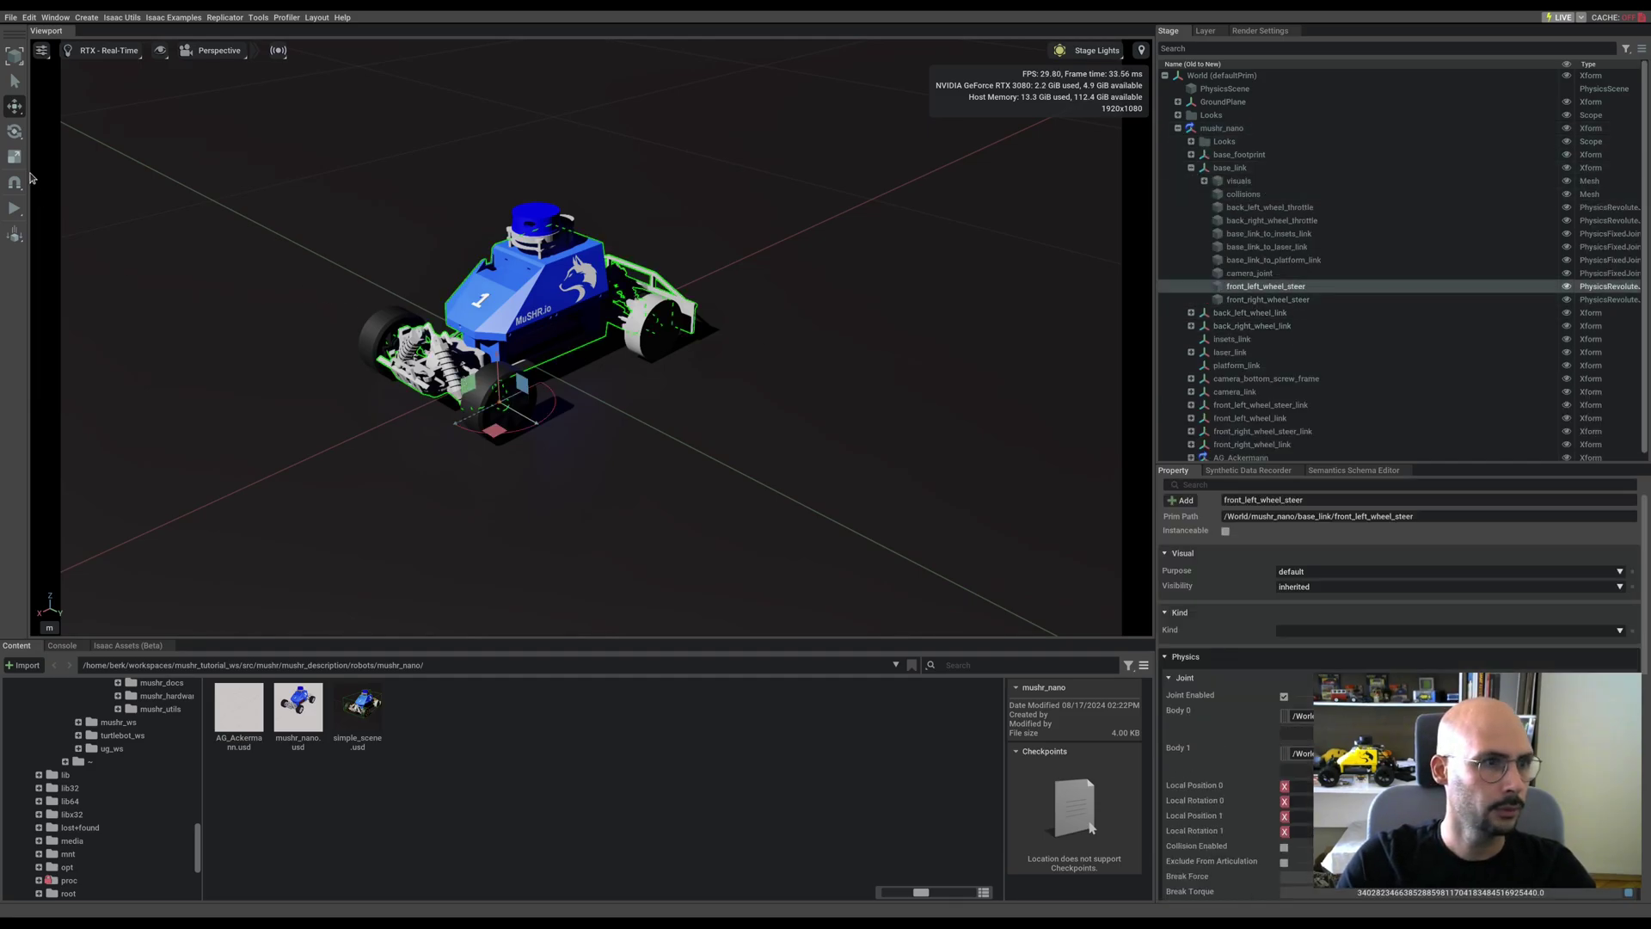
pyautogui.press('e')
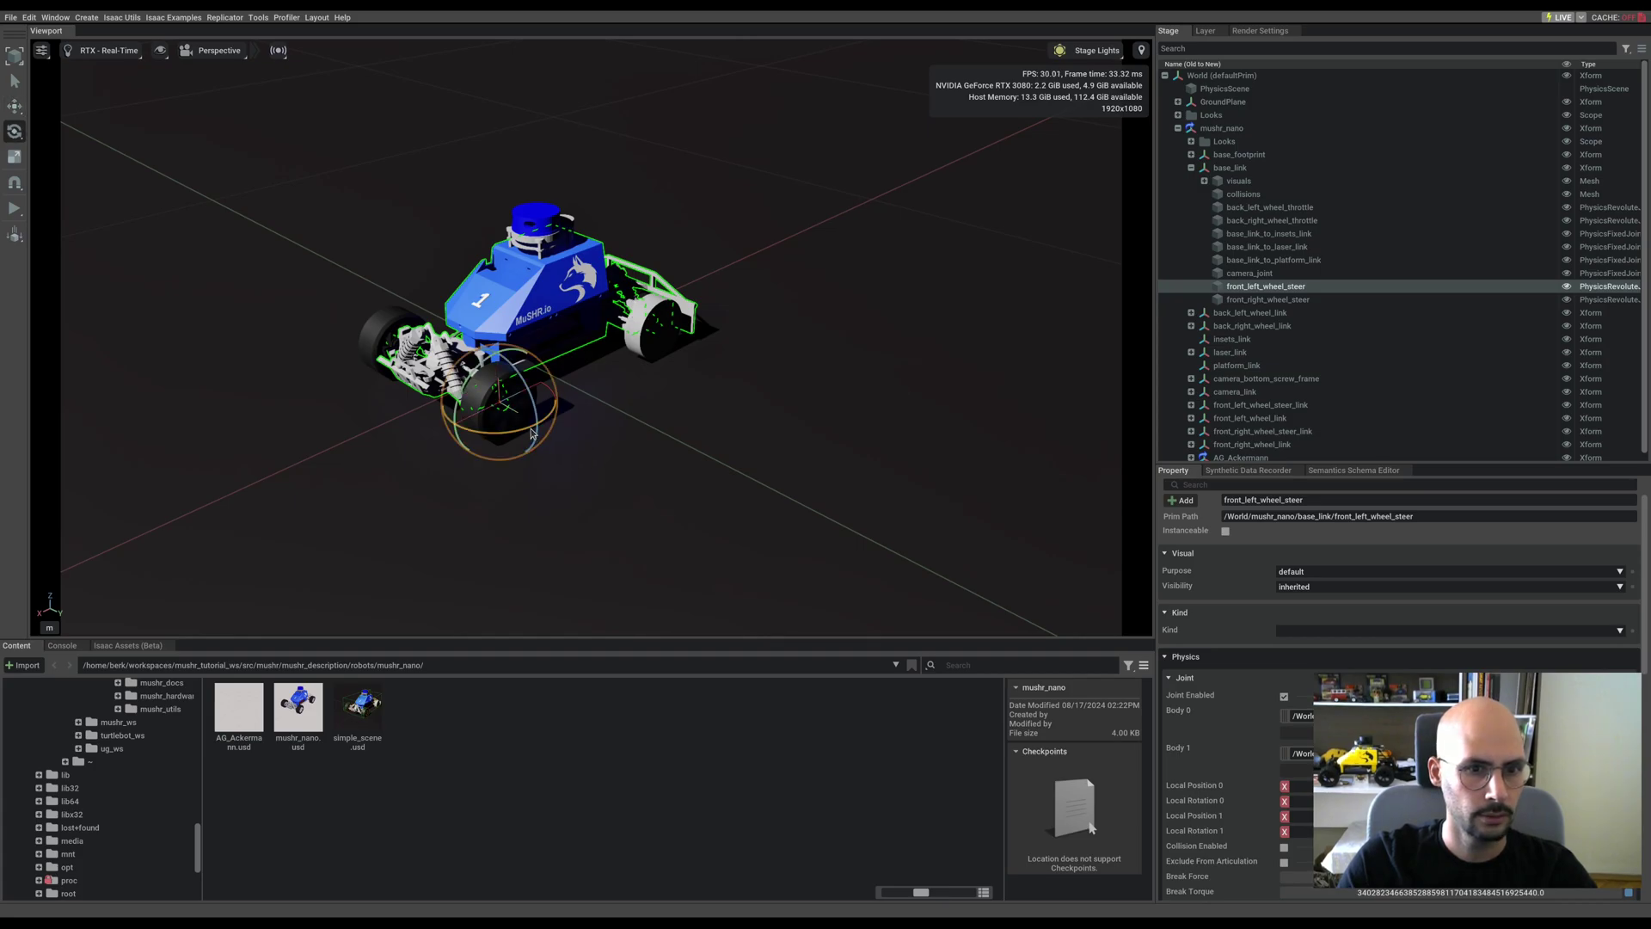
pyautogui.moveTo(532, 433); pyautogui.dragTo(431, 429)
pyautogui.moveTo(369, 458); pyautogui.dragTo(373, 405, button='right')
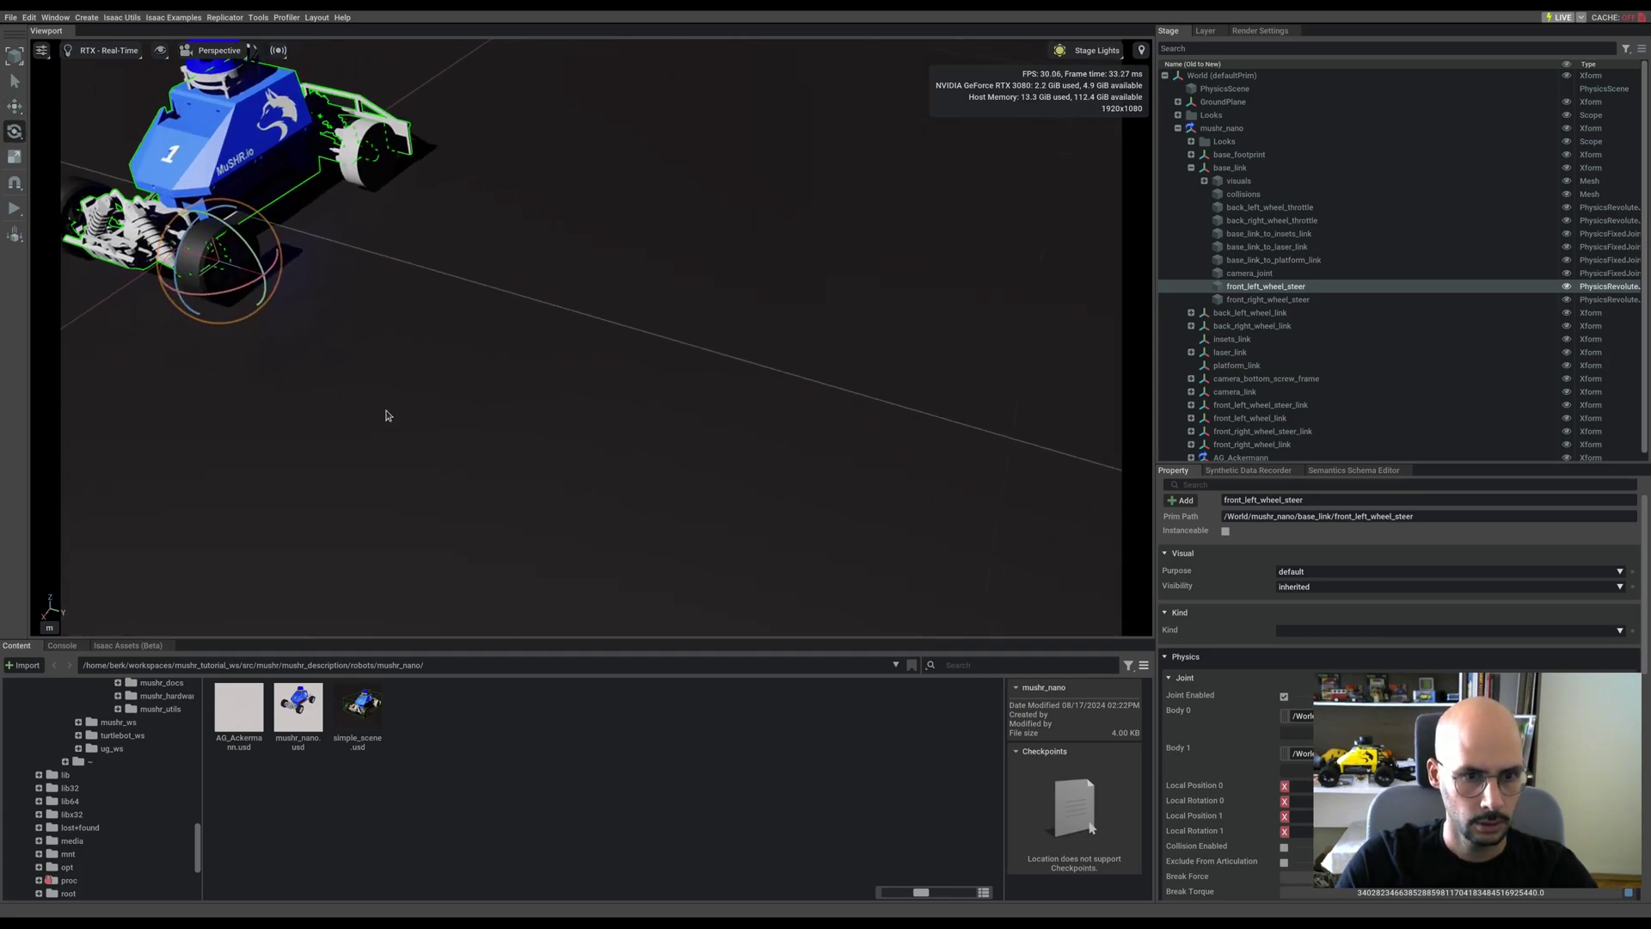
pyautogui.moveTo(372, 405); pyautogui.dragTo(674, 558, button='middle')
pyautogui.keyDown('alt'); pyautogui.moveTo(675, 562); pyautogui.dragTo(752, 457); pyautogui.keyUp('alt')
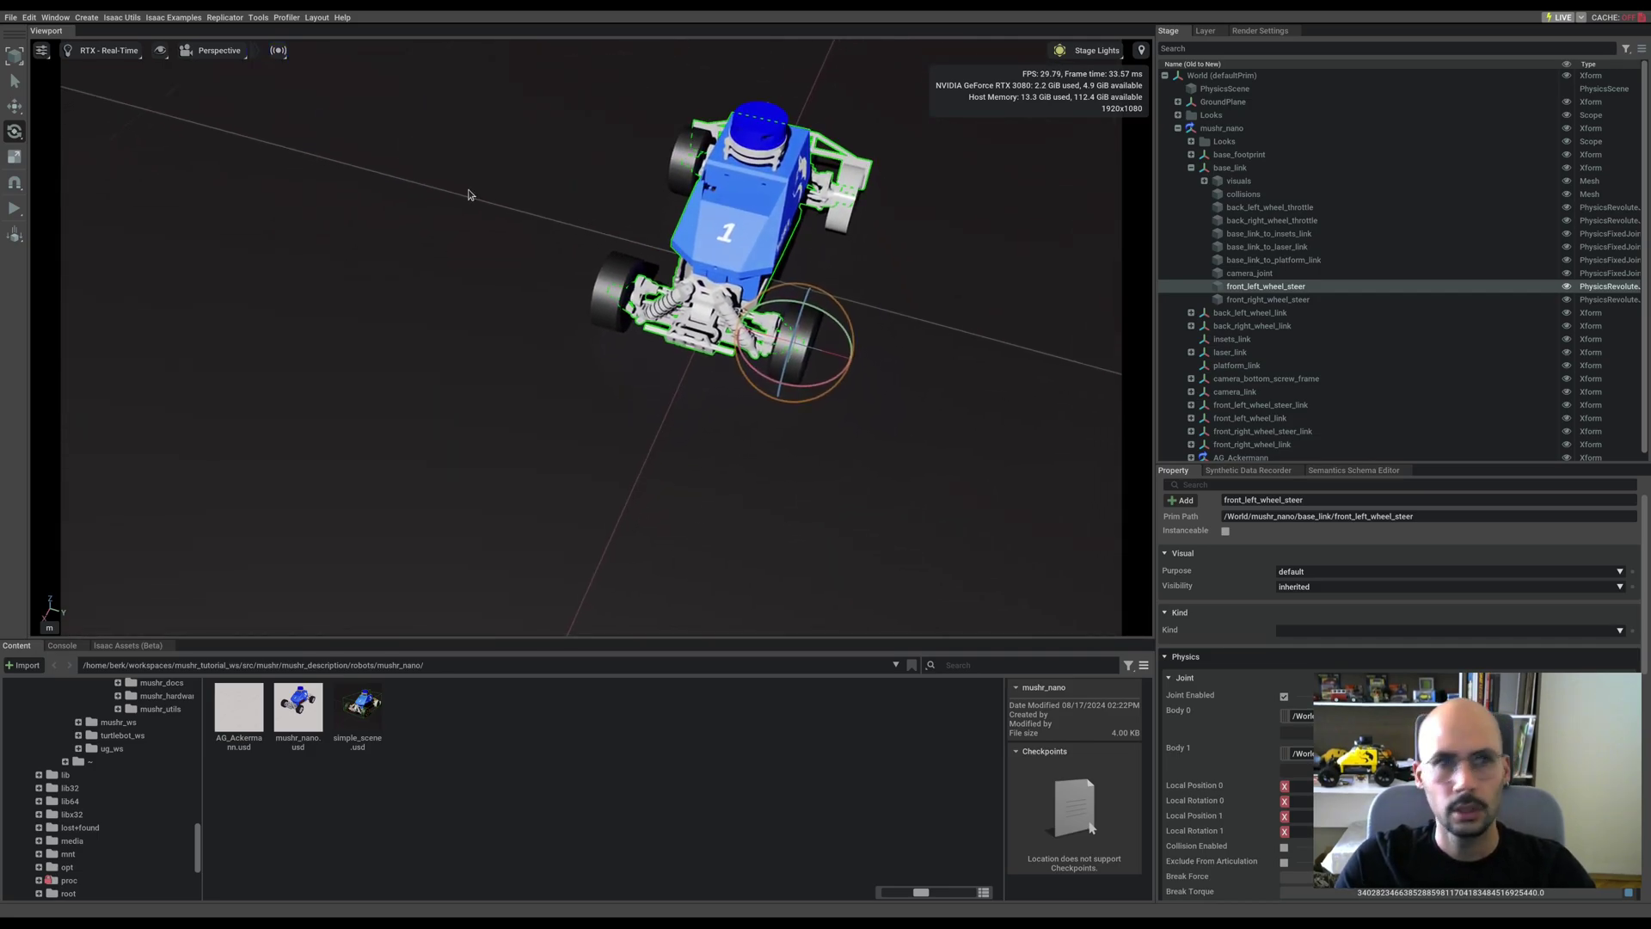
# Compare the orientations of front_left_wheel_steer and front_right_wheel_steer from the top camera, and return to the perspective camera
pyautogui.click(219, 50)
pyautogui.click(222, 110)
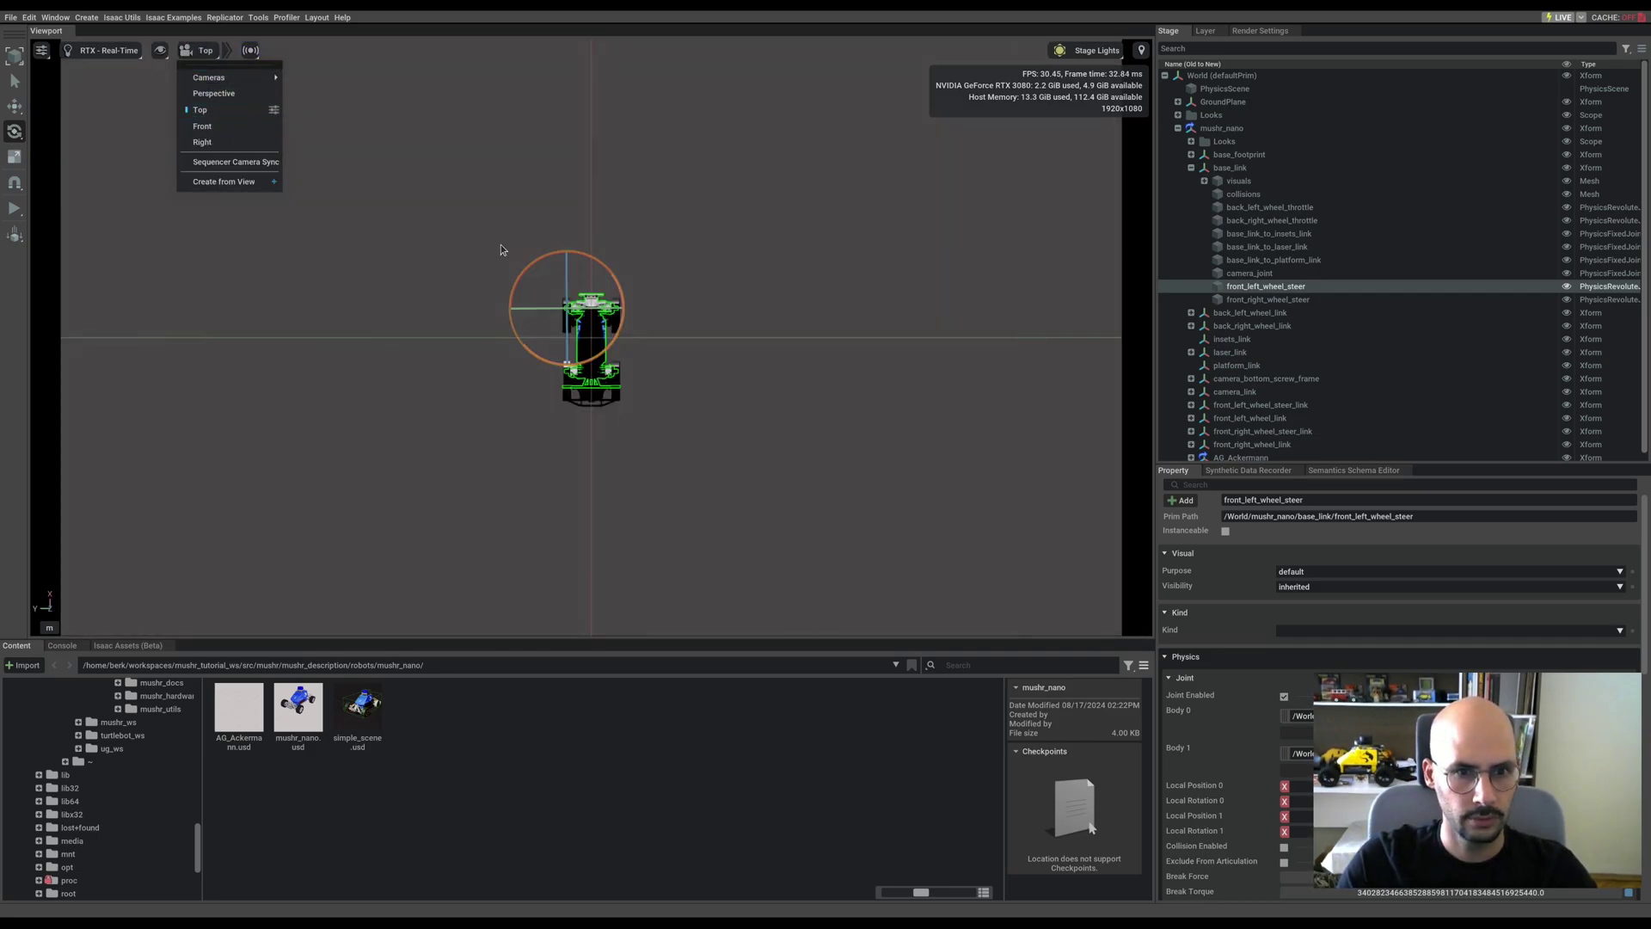
pyautogui.click(506, 283)
pyautogui.scroll(5, 505, 283)
pyautogui.scroll(5, 504, 283)
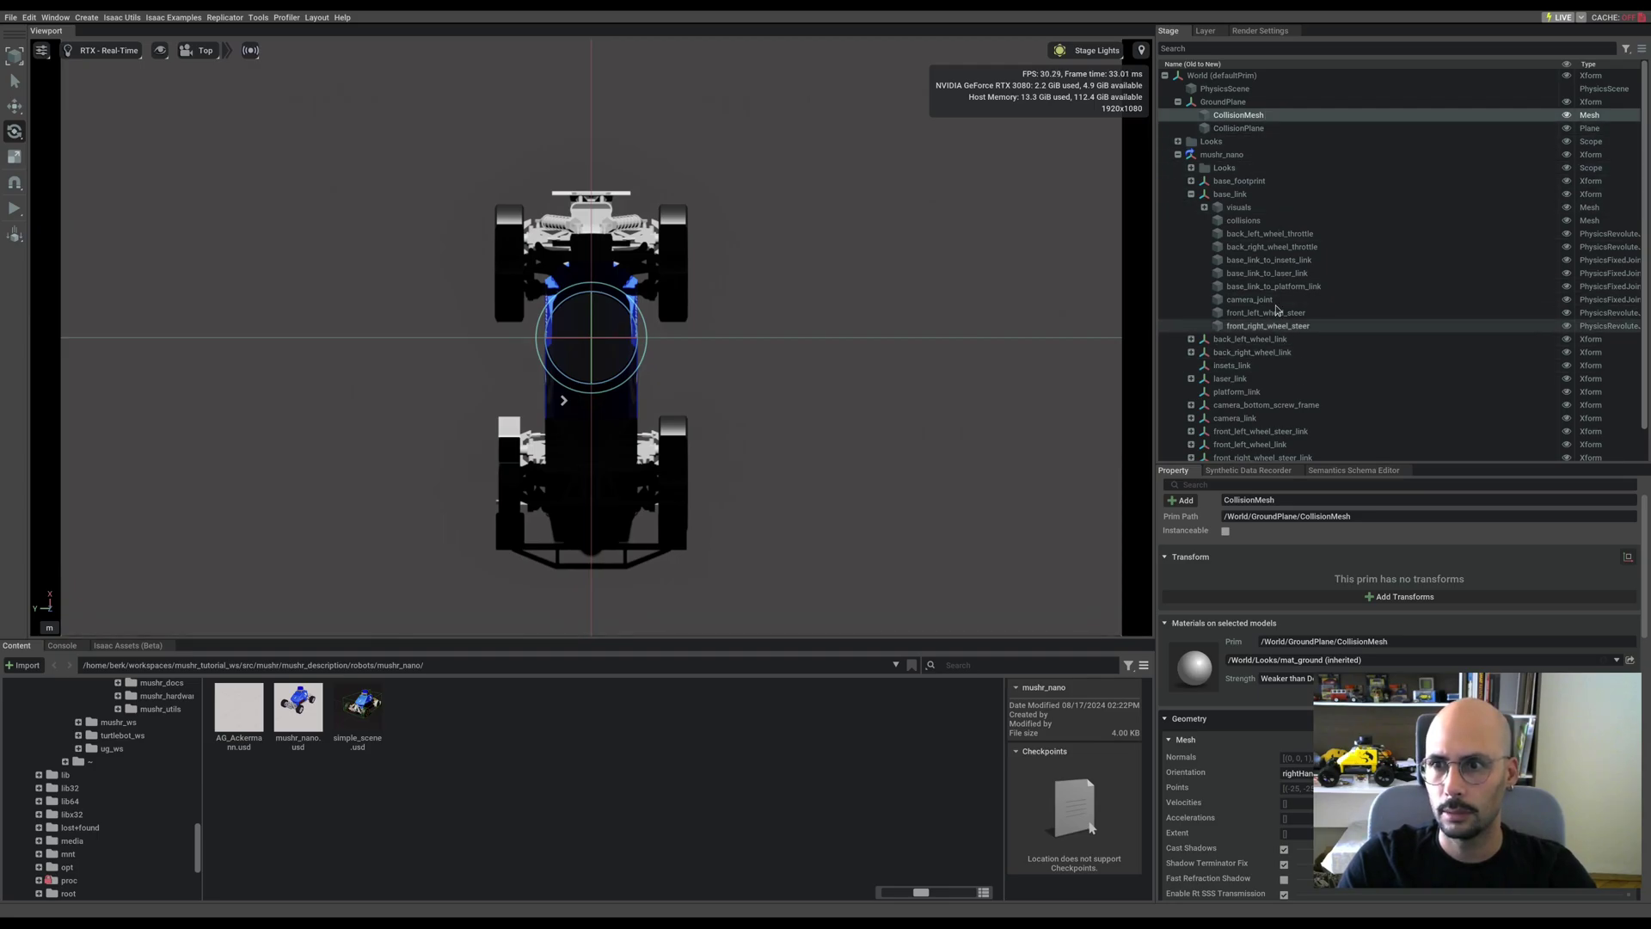
pyautogui.click(1279, 315)
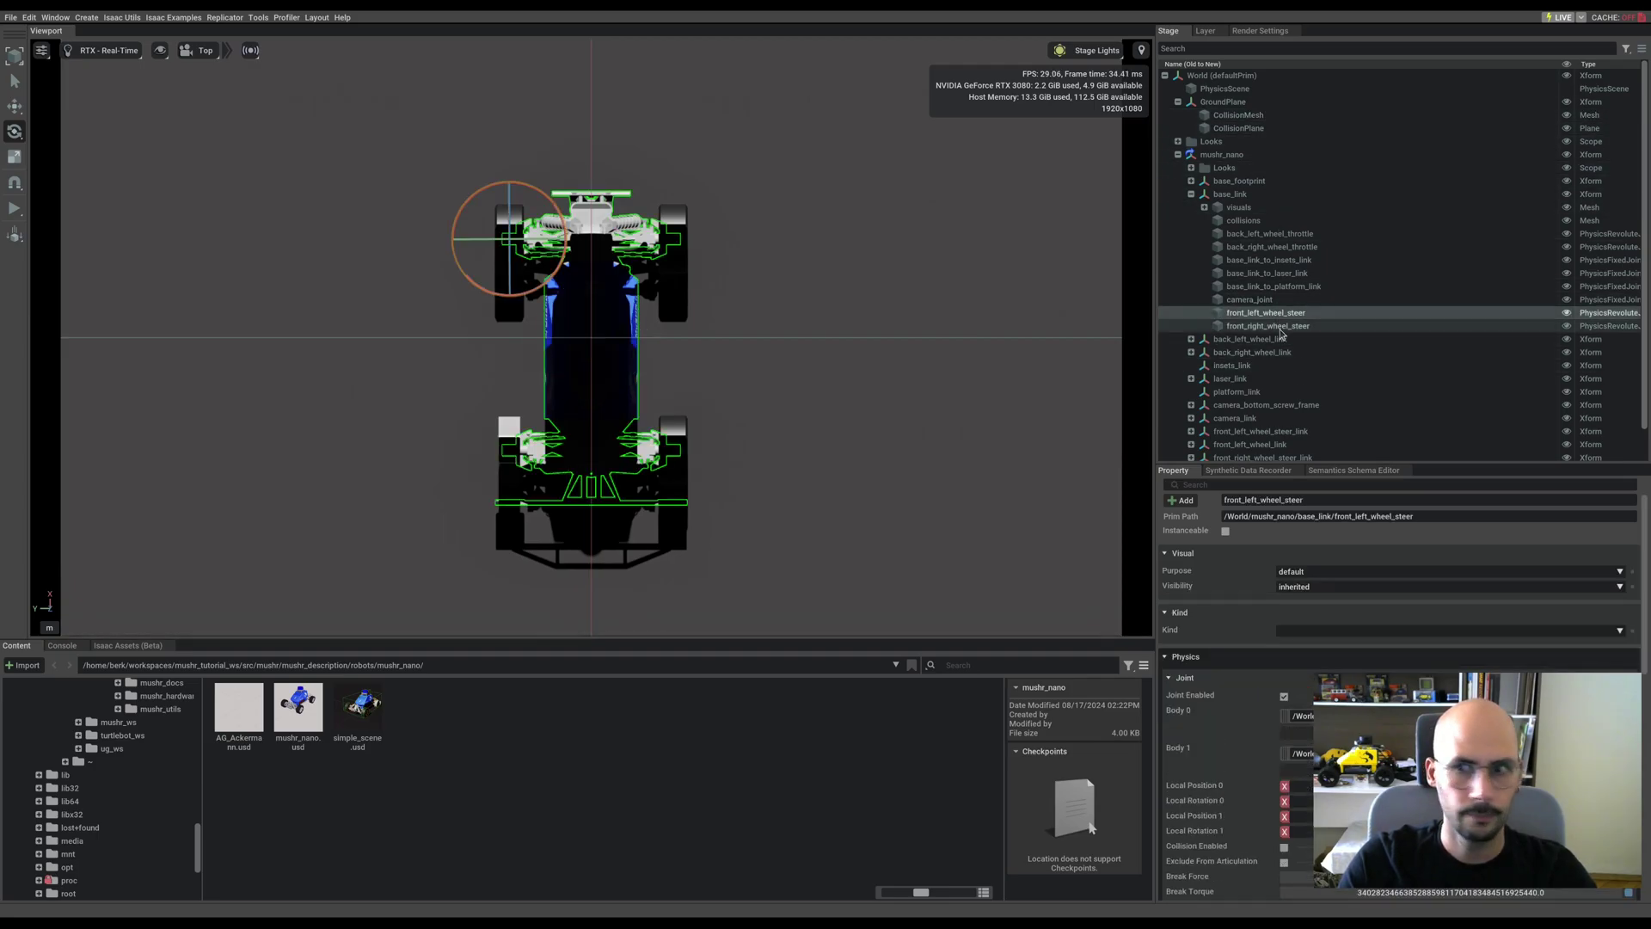
pyautogui.click(1280, 327)
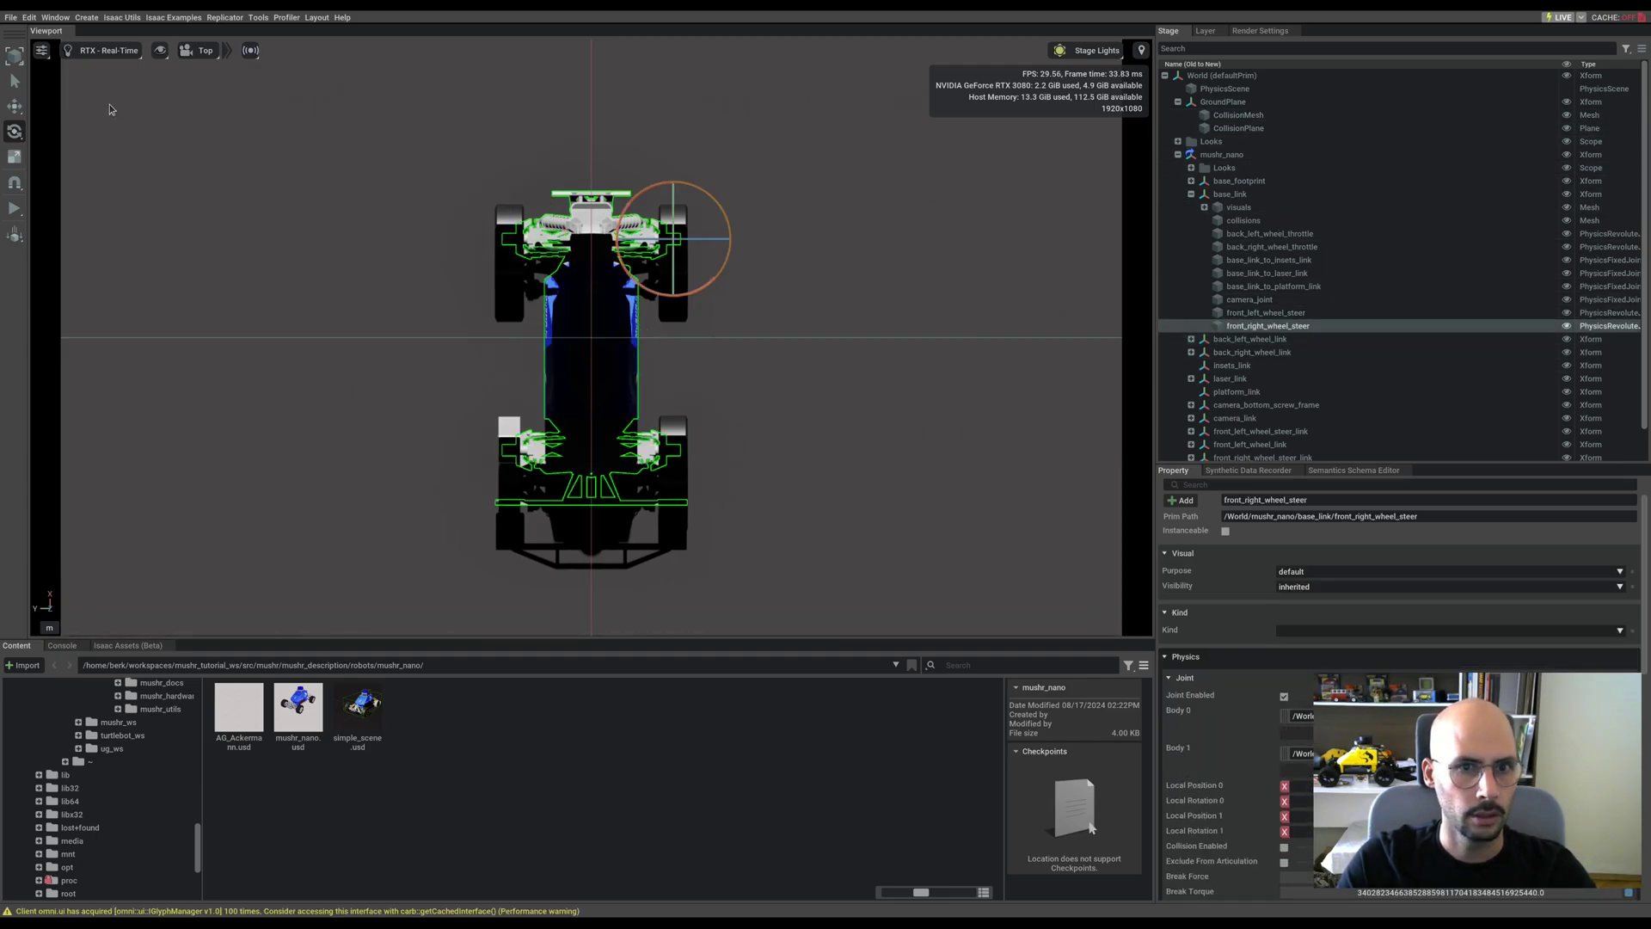
pyautogui.click(199, 50)
pyautogui.click(221, 80)
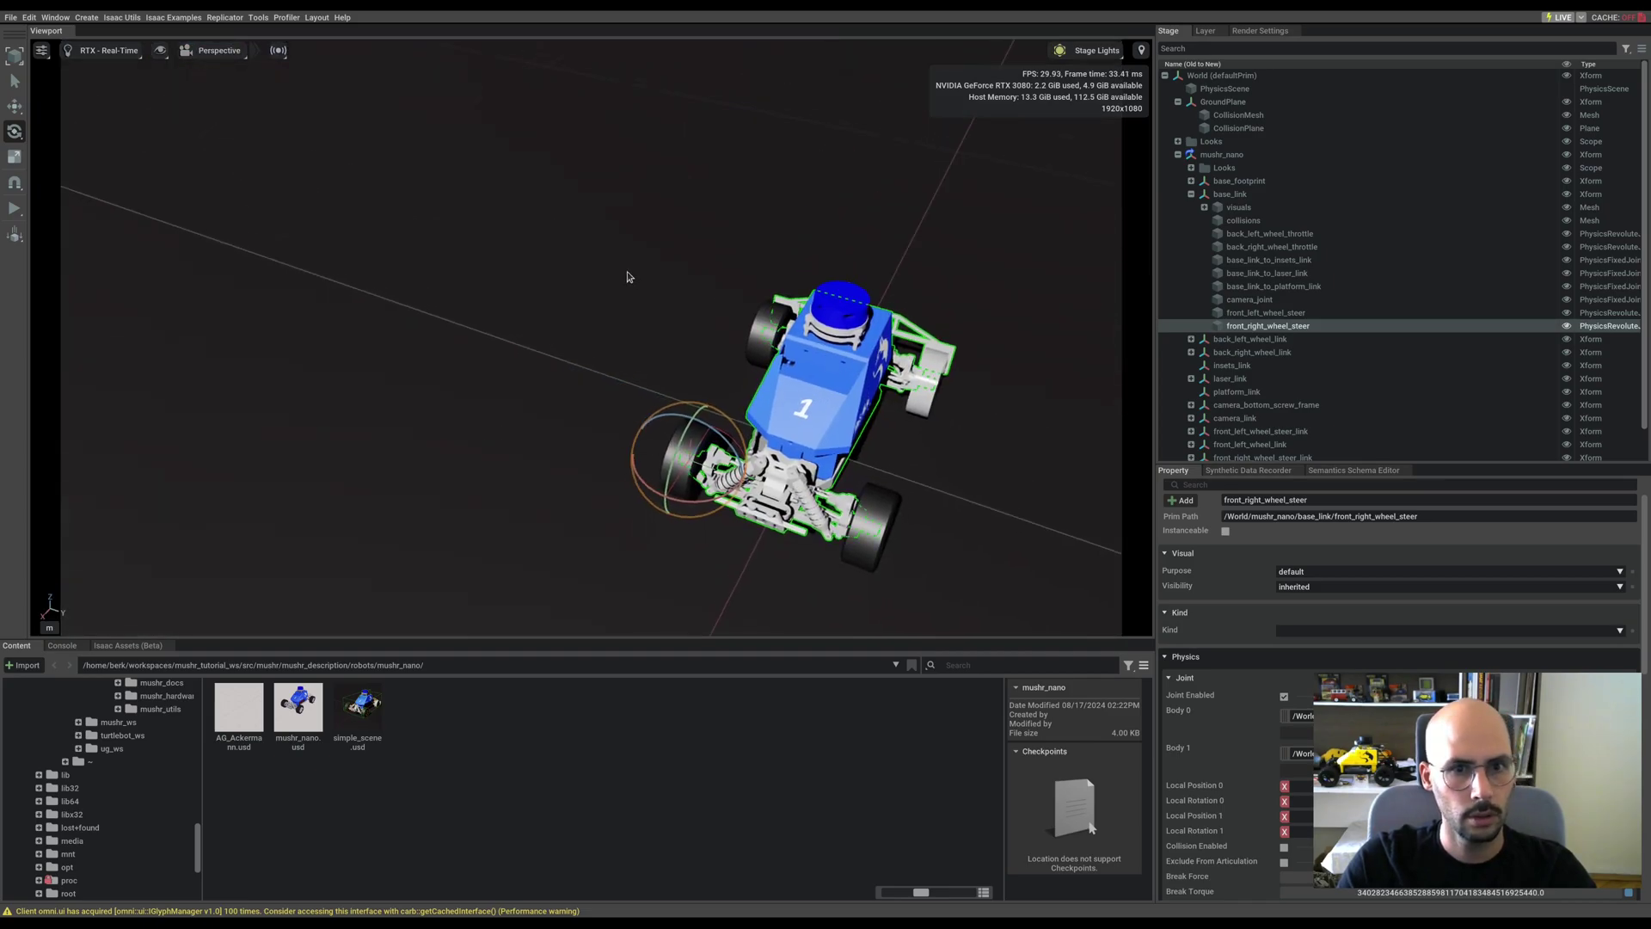
pyautogui.keyDown('alt'); pyautogui.moveTo(628, 278); pyautogui.dragTo(533, 240); pyautogui.keyUp('alt')
# Set the front_left_wheel_steer revolute joint's lower limit to -75 and upper limit to 75
pyautogui.click(1327, 315)
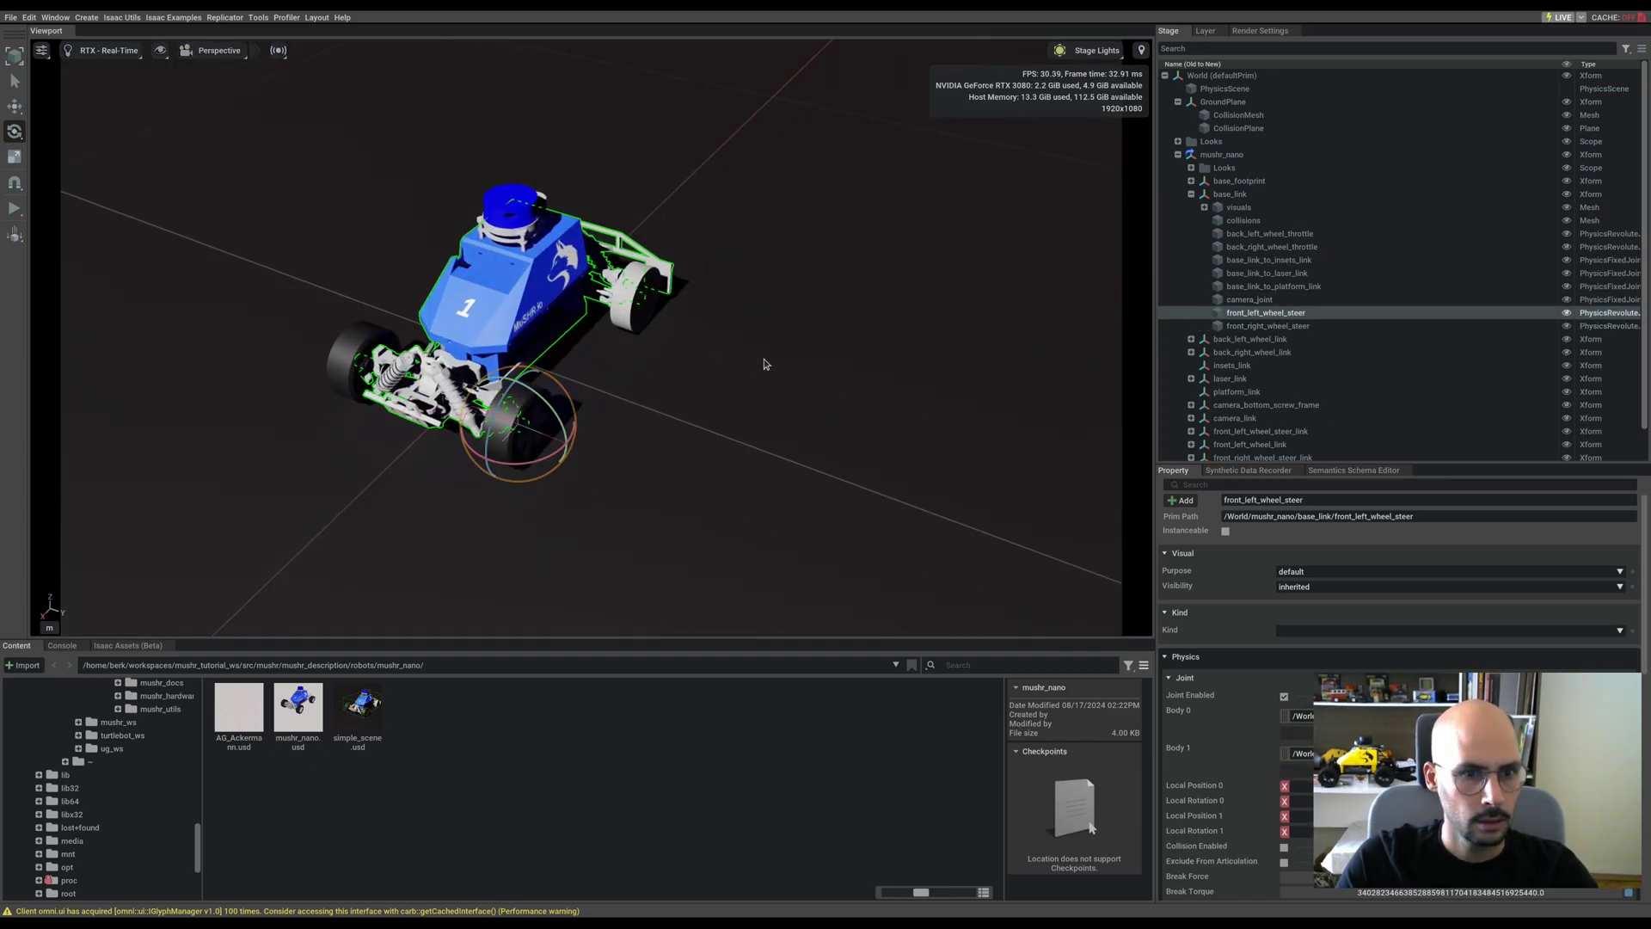
pyautogui.moveTo(762, 358); pyautogui.dragTo(593, 347, button='middle')
pyautogui.scroll(-6, 1375, 670)
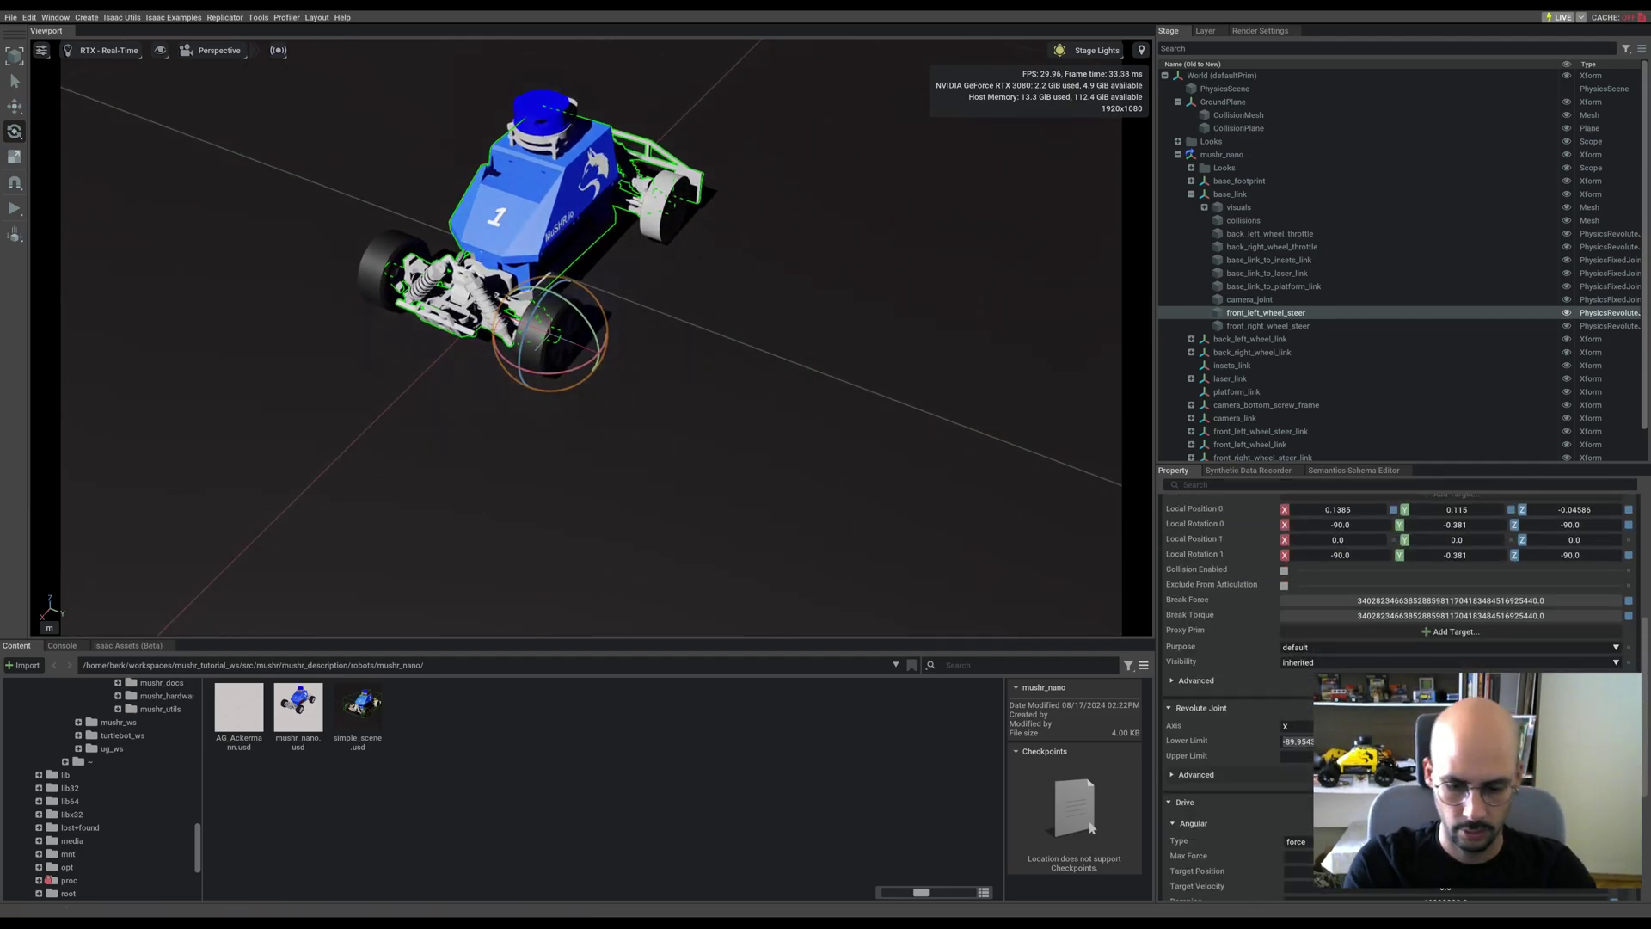
pyautogui.write('-')
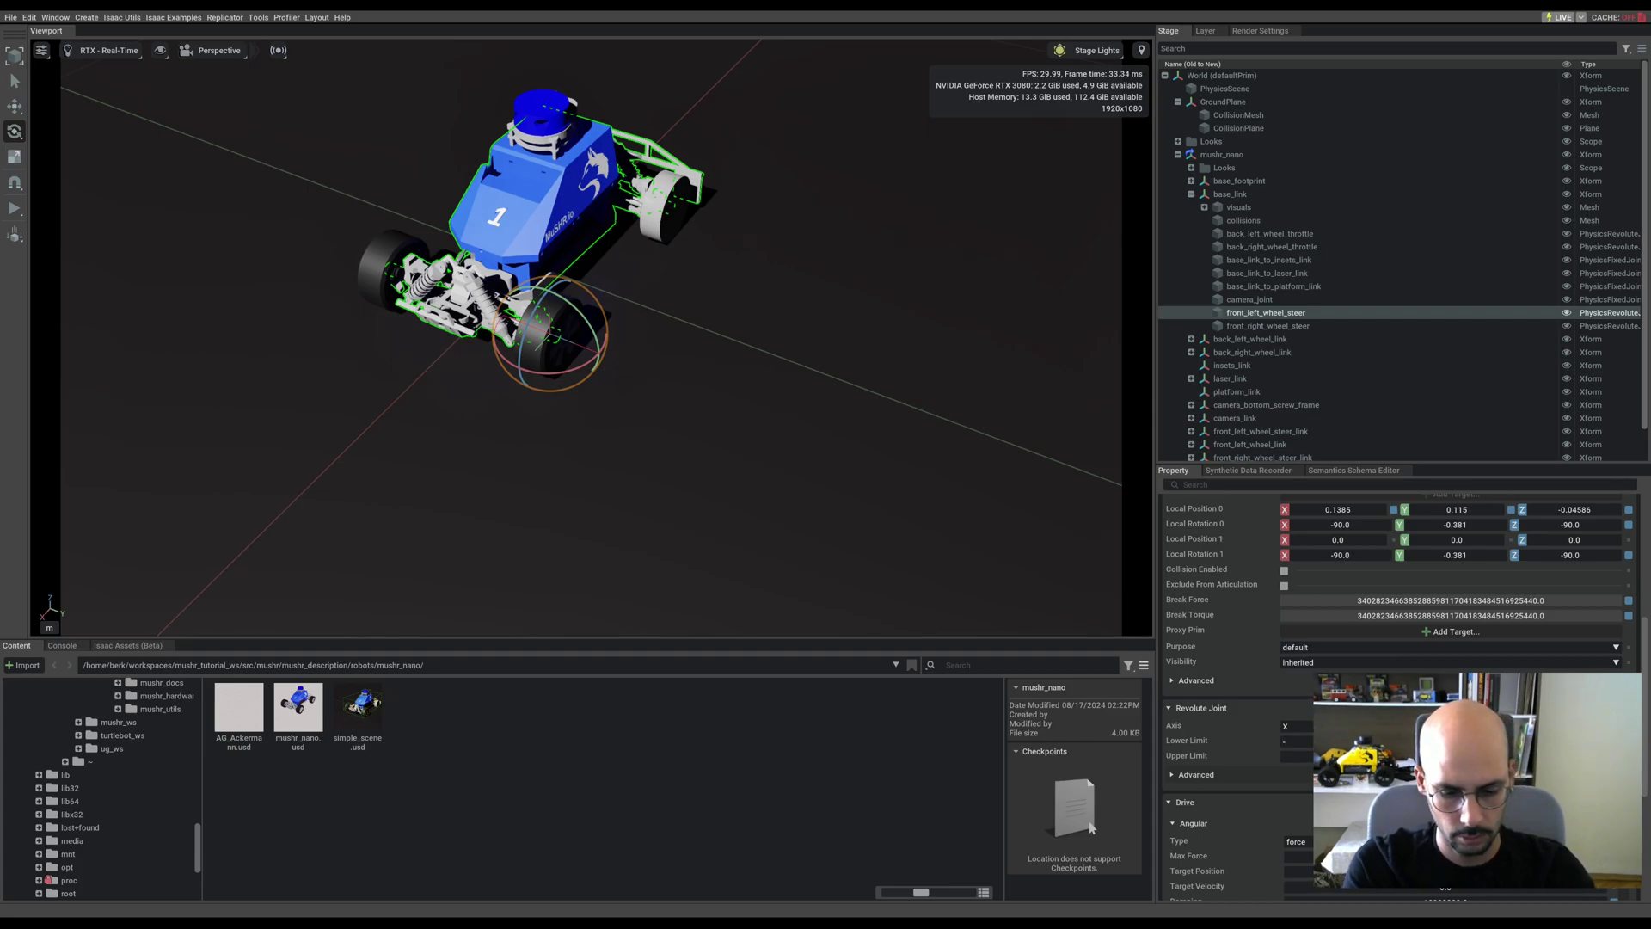
pyautogui.write('7575')
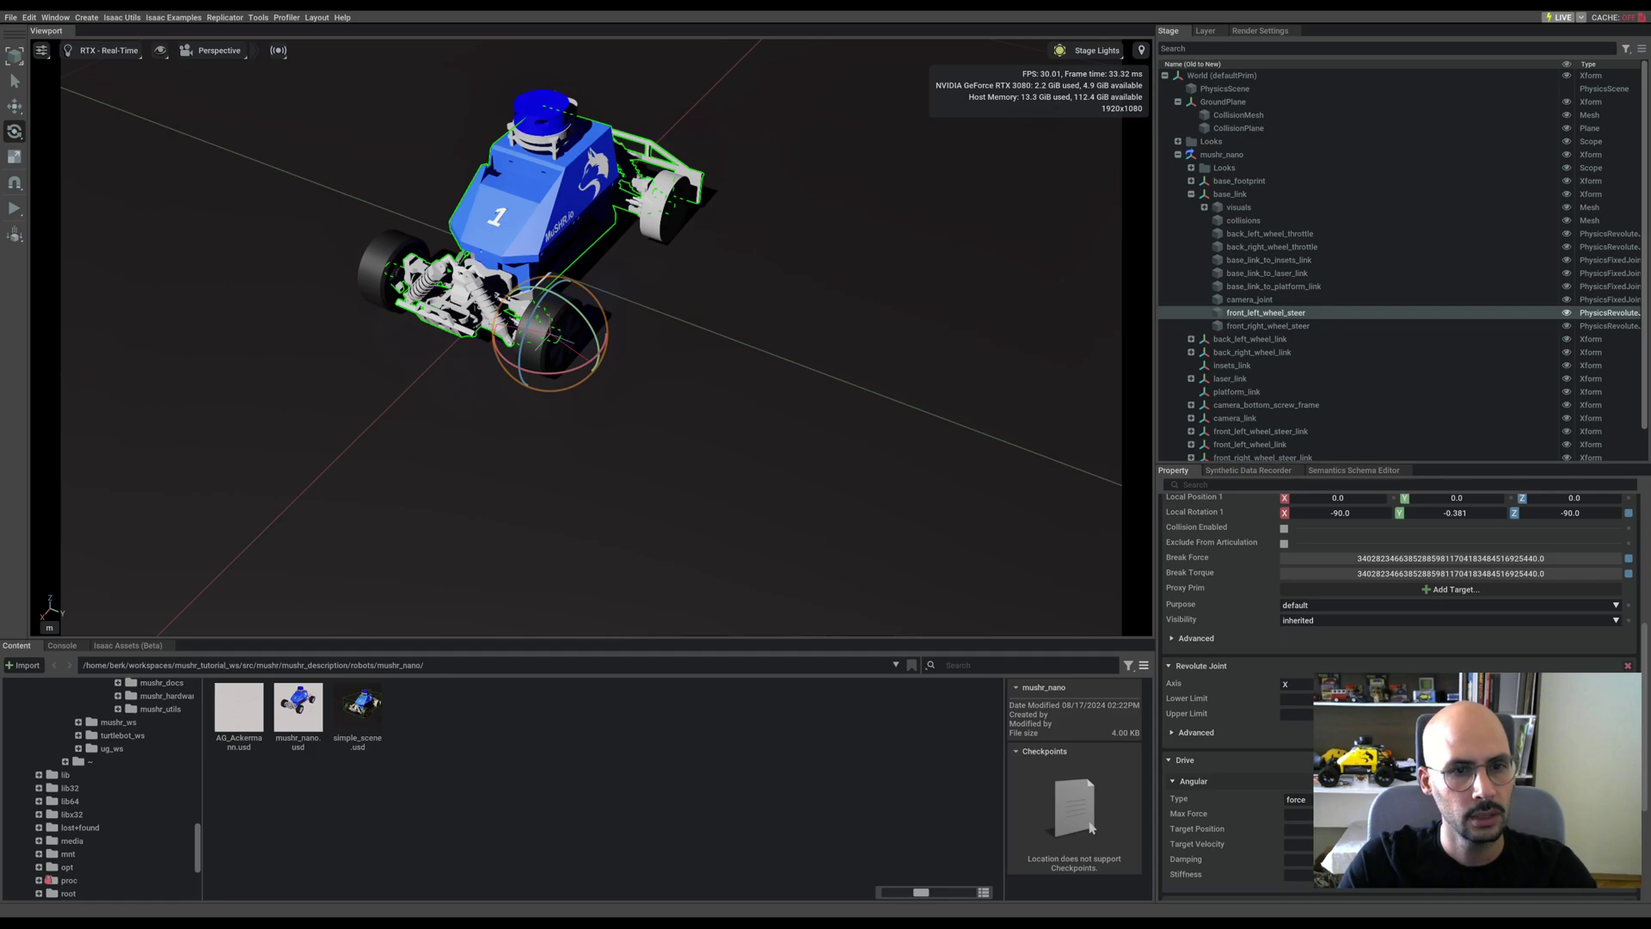
# Set the front_left_wheel_steer angular drive's damping to 1000 (10e2) and its stiffness to 100000
pyautogui.scroll(-3, 1432, 511)
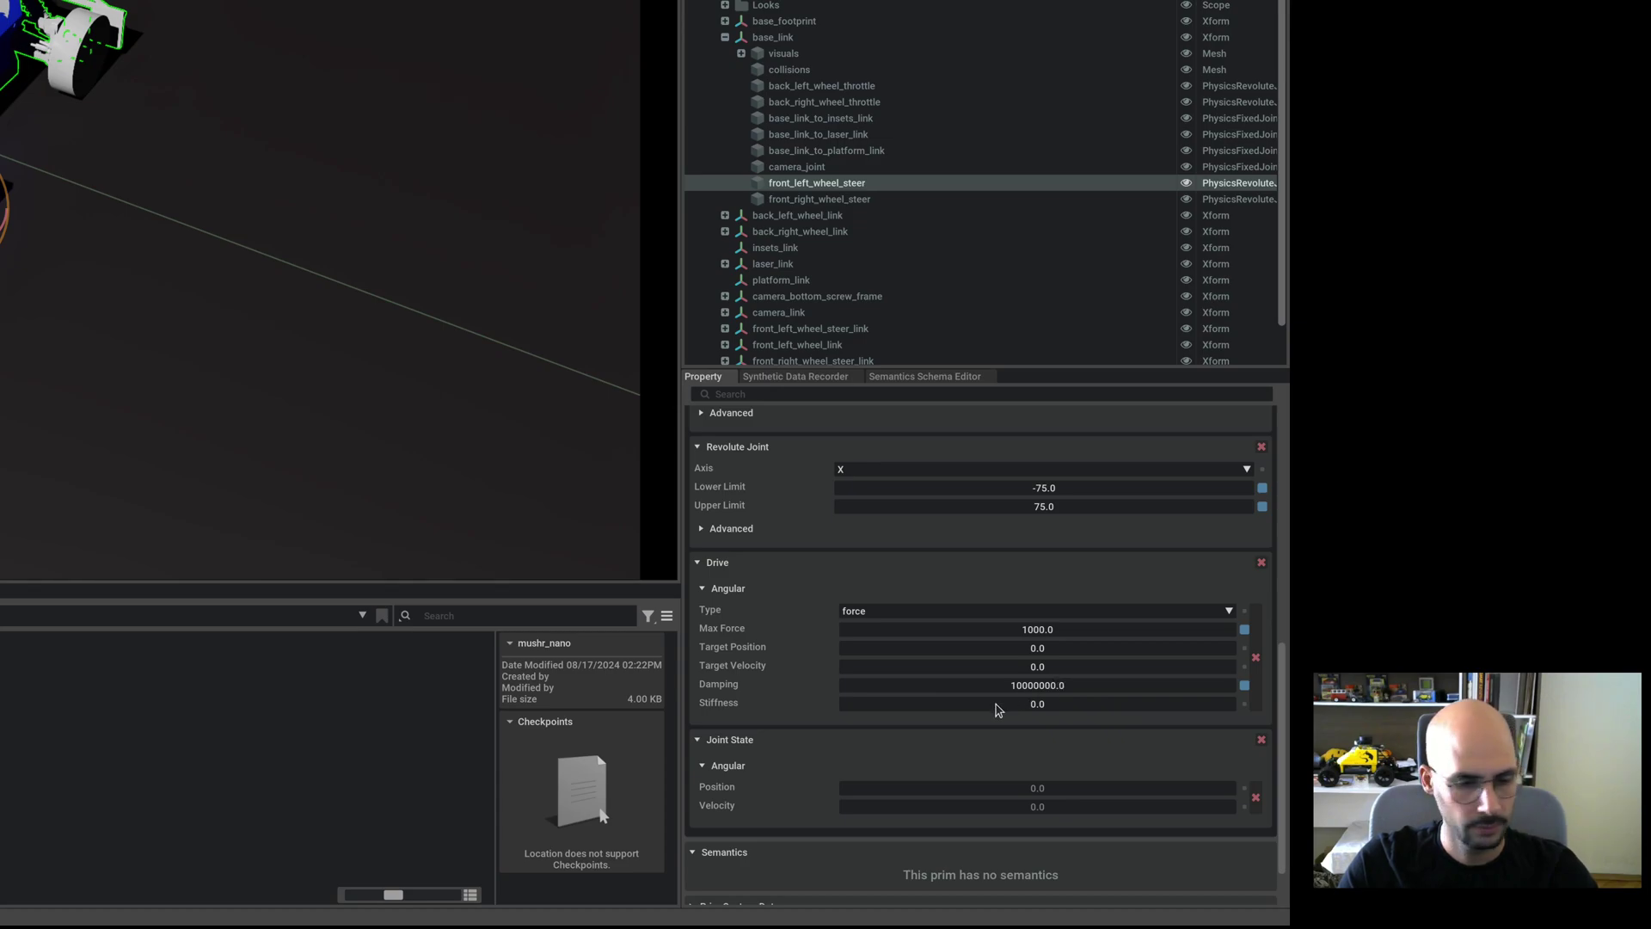
pyautogui.doubleClick(1060, 686)
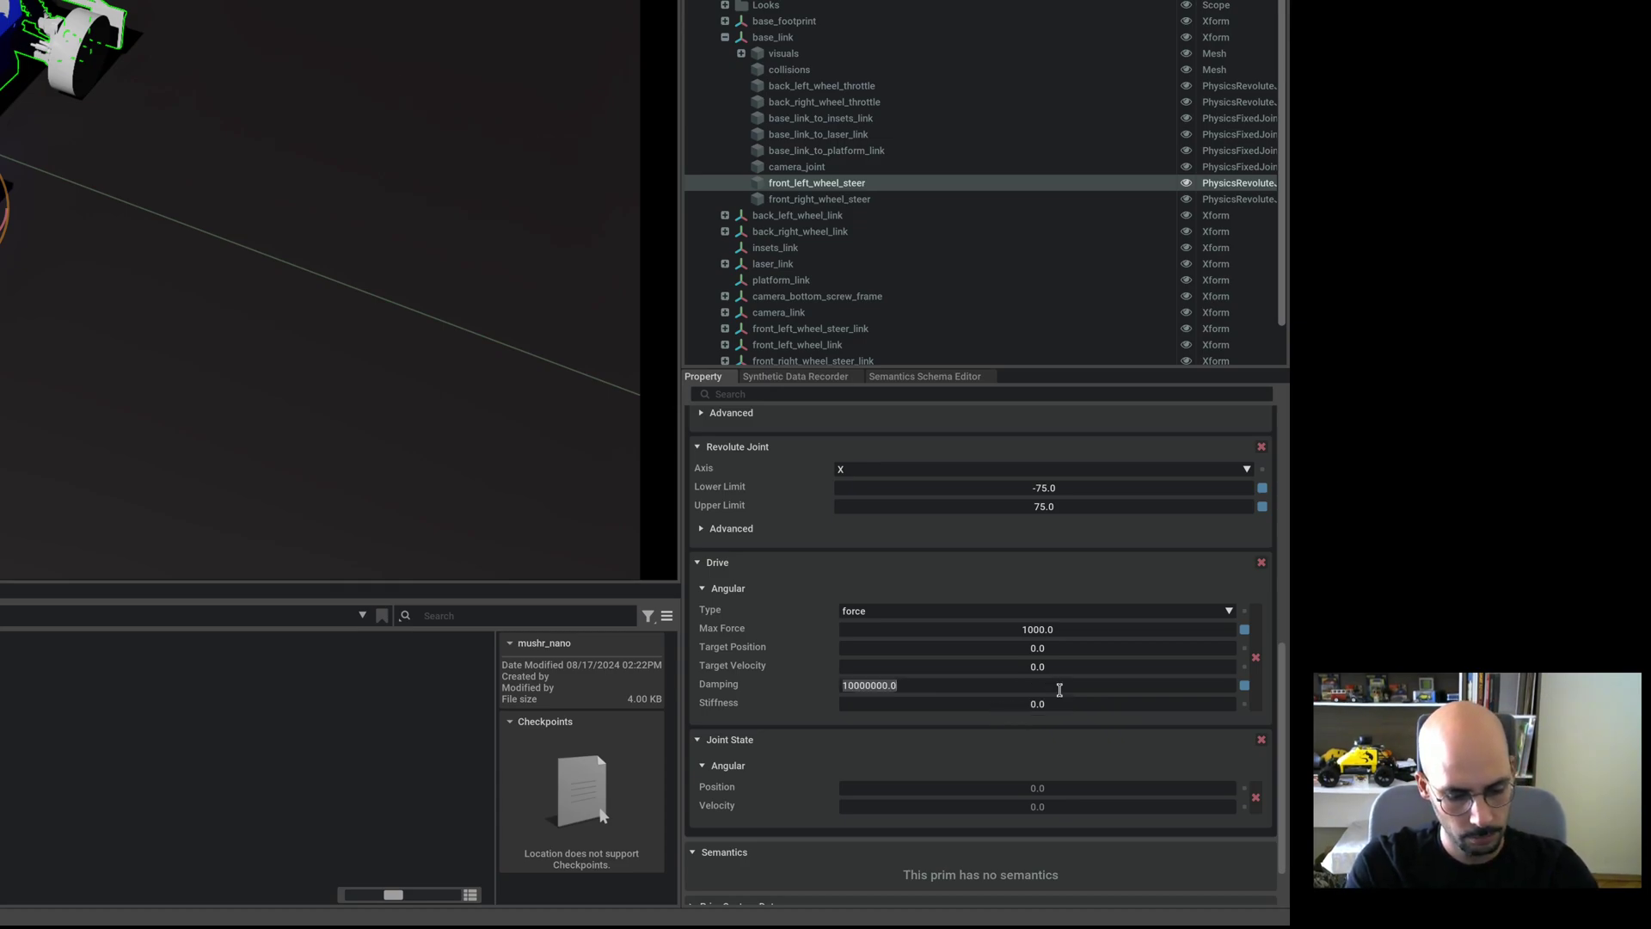
pyautogui.write('10e2')
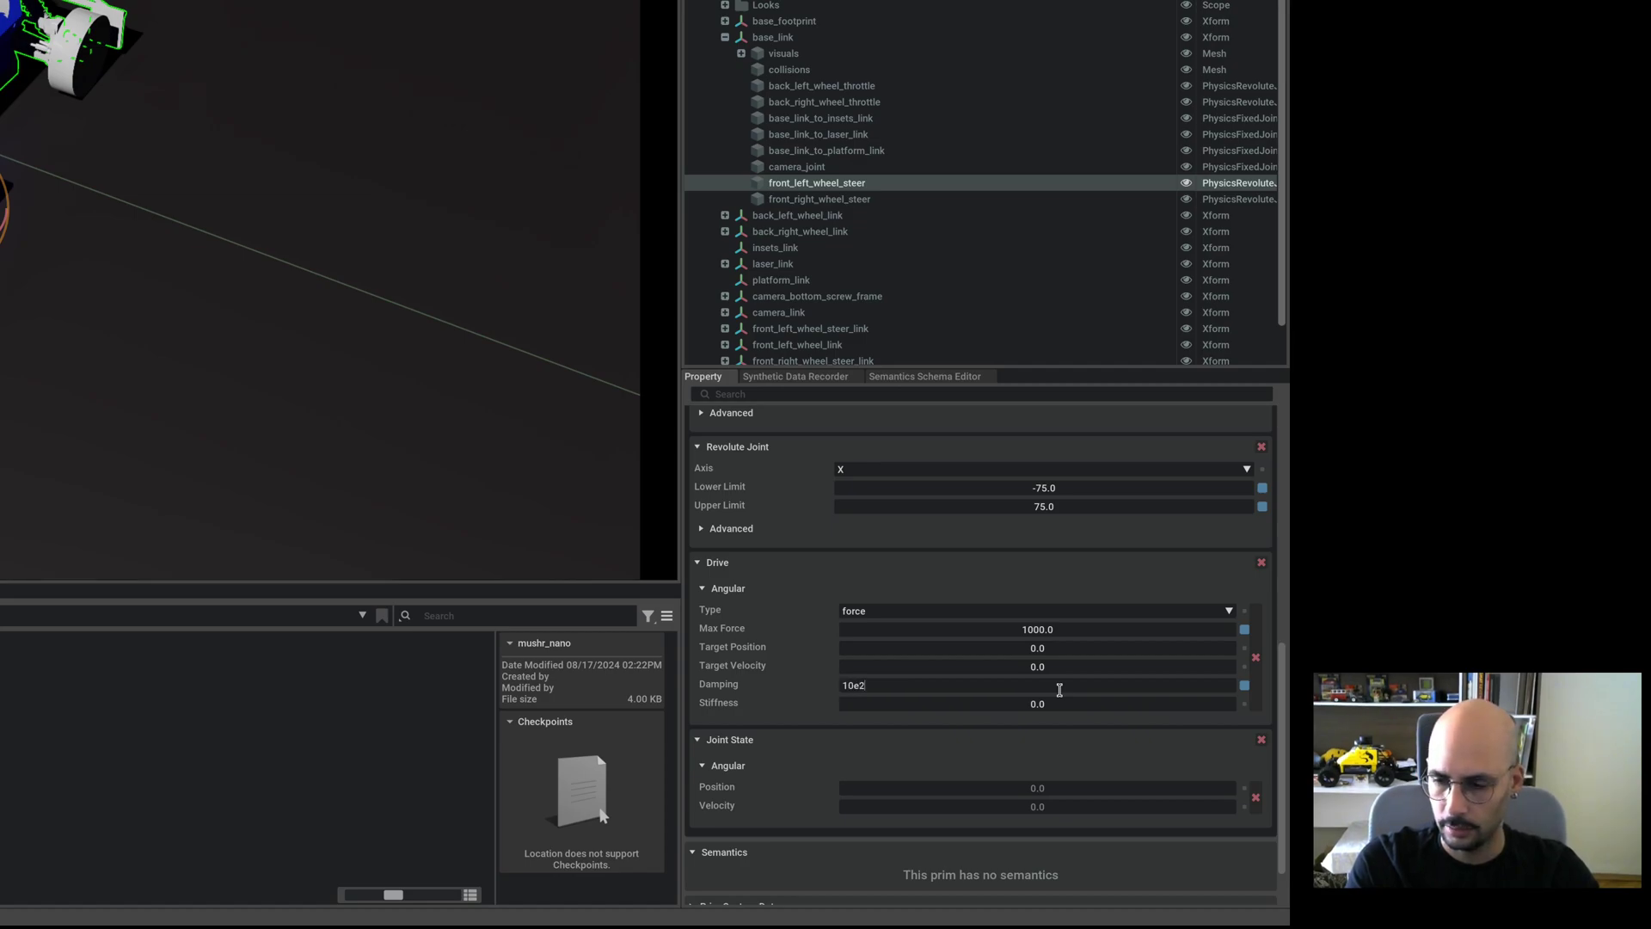
pyautogui.press('Tab')
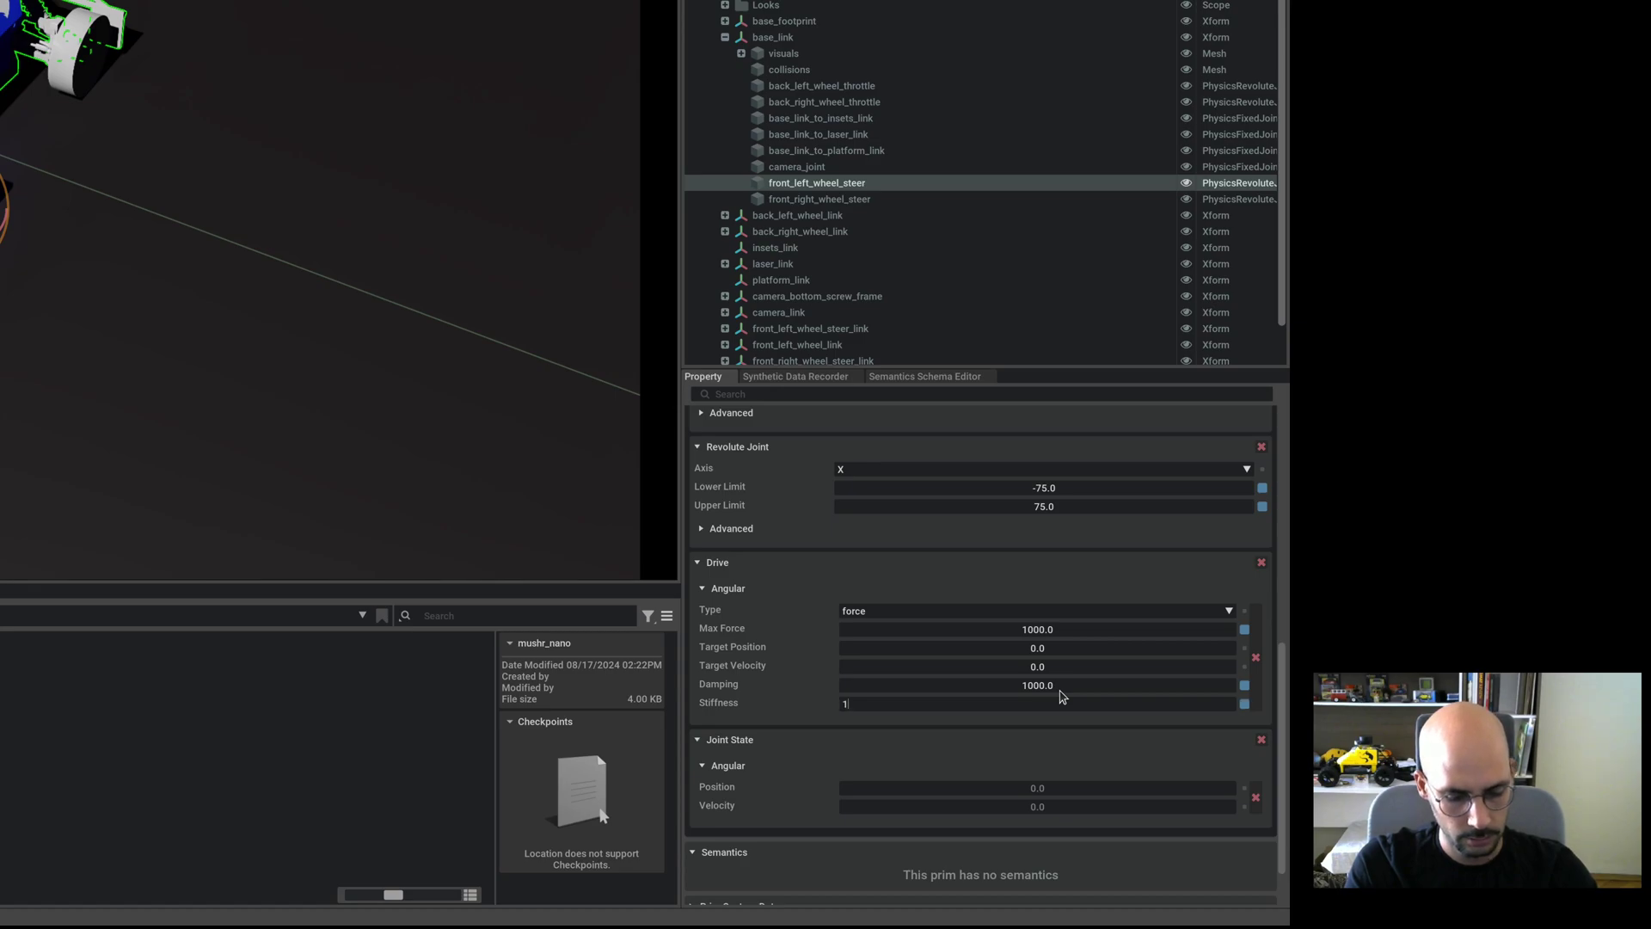
pyautogui.press('Return')
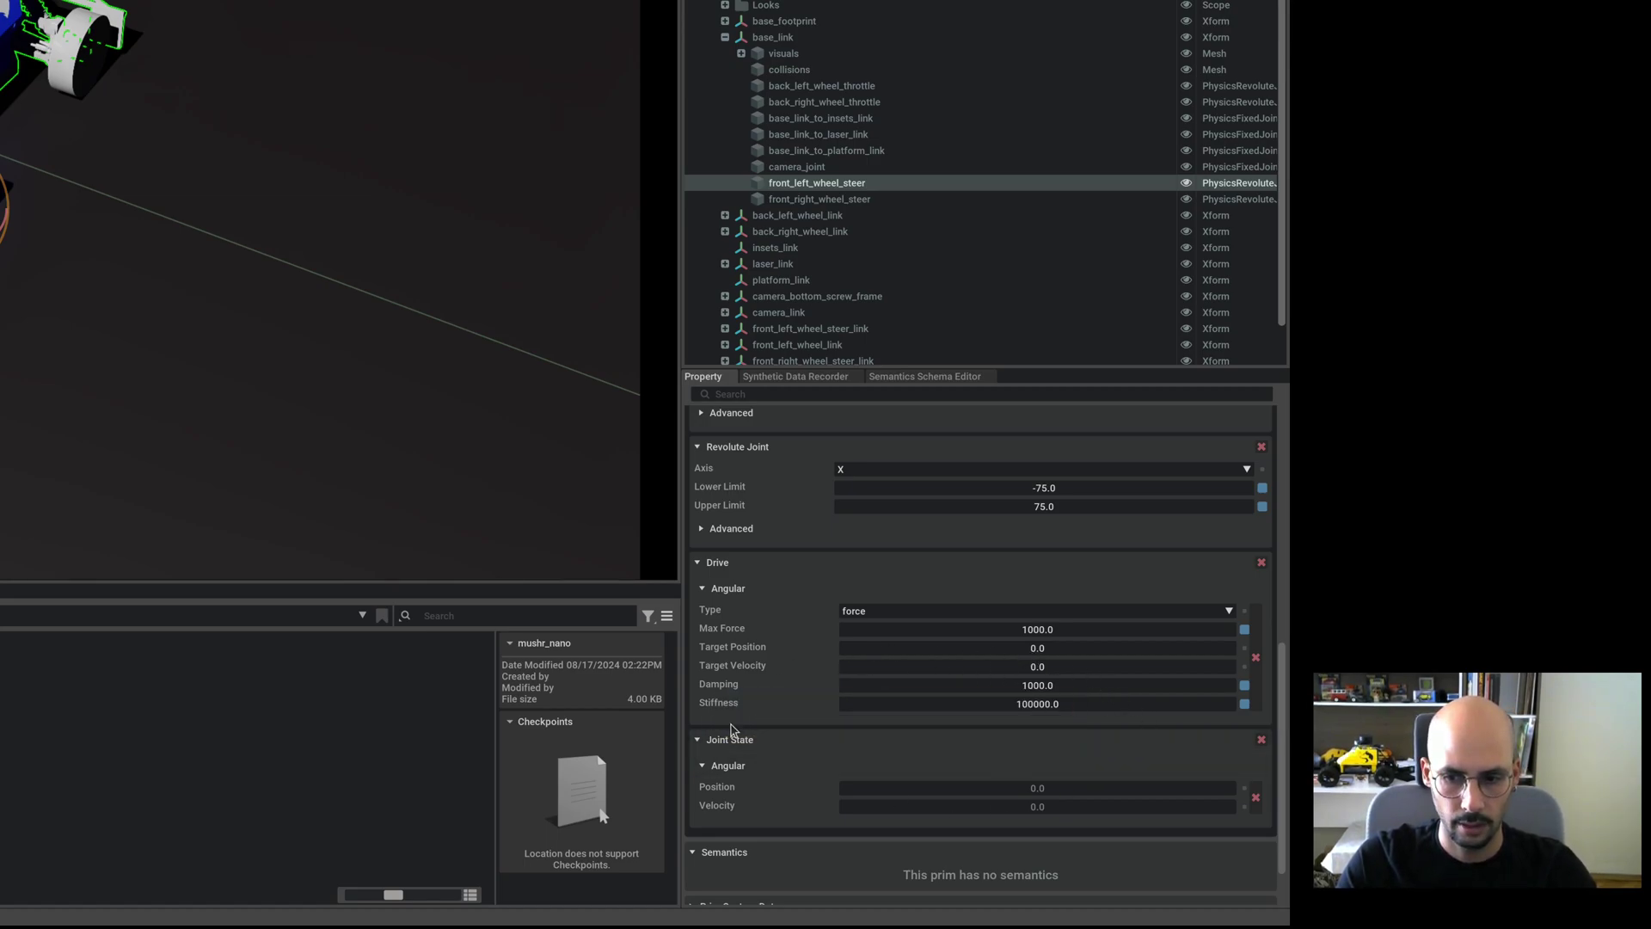
pyautogui.moveTo(738, 703)
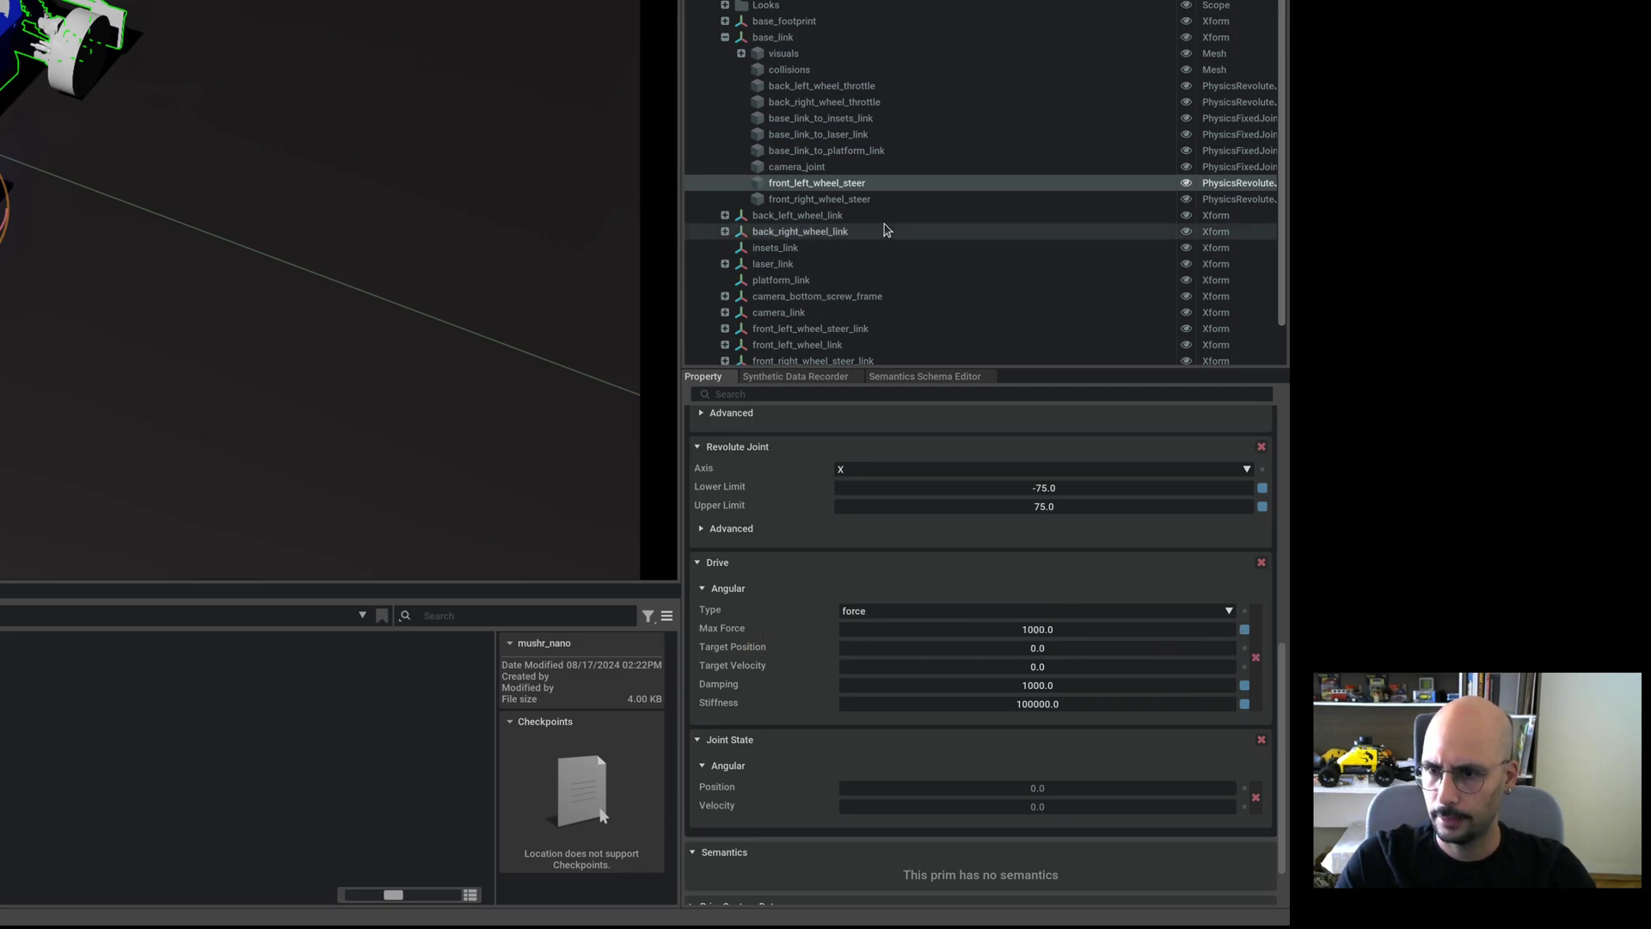
# Set the front_right_wheel_steer revolute joint's lower limit to -75 and upper limit to 75
pyautogui.click(851, 198)
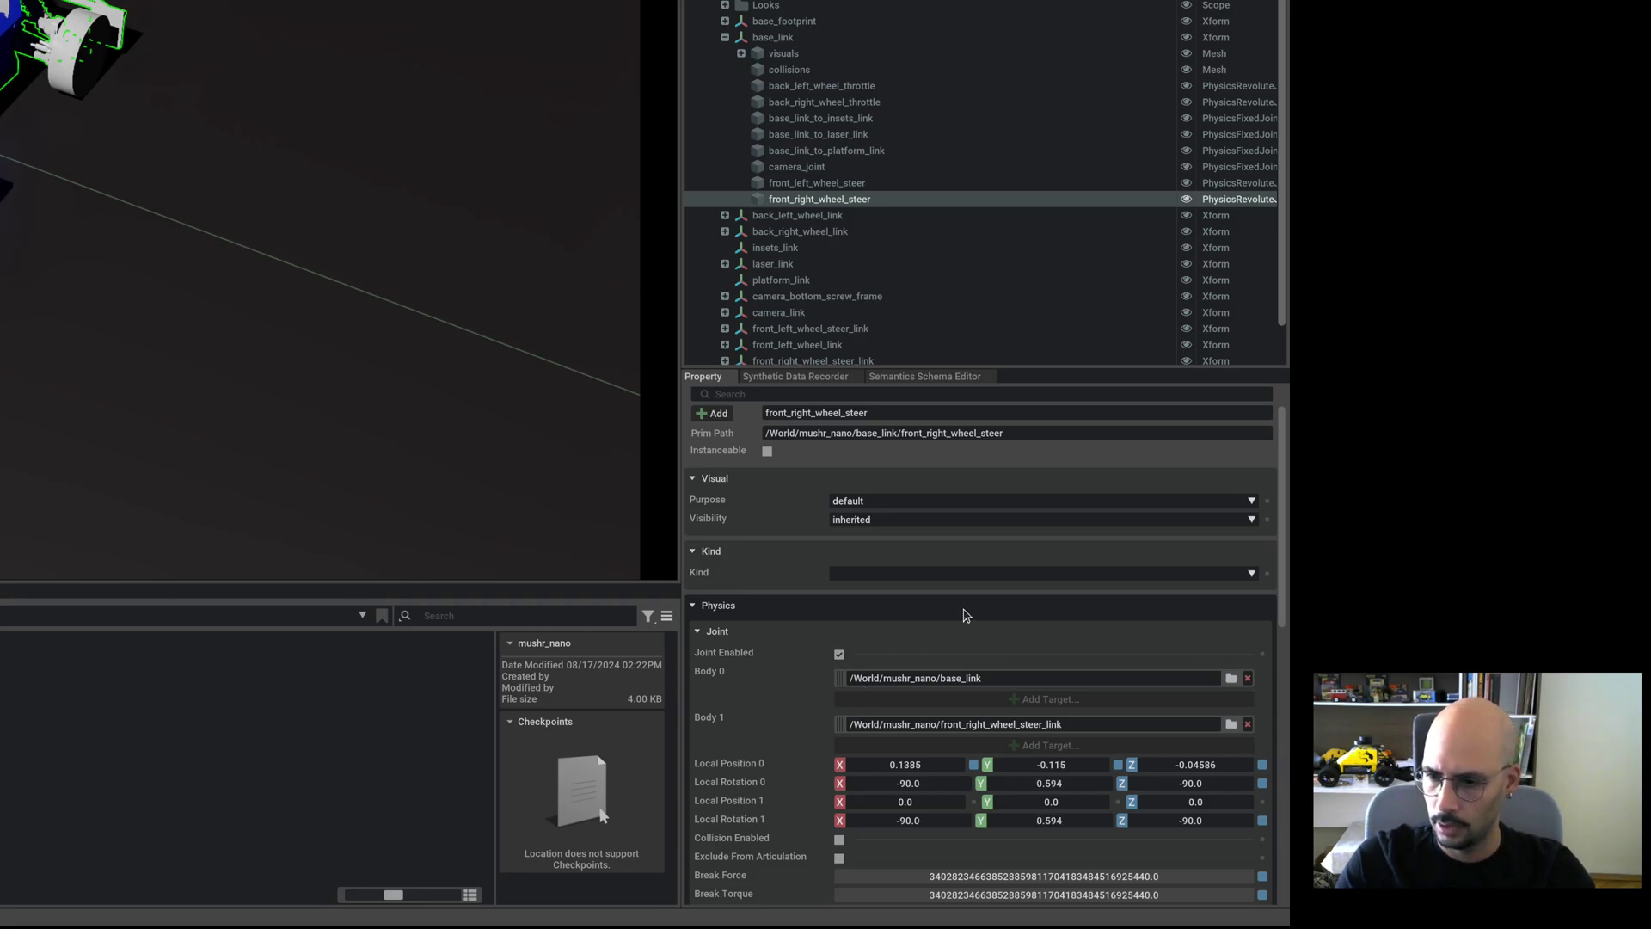
pyautogui.scroll(-10, 910, 666)
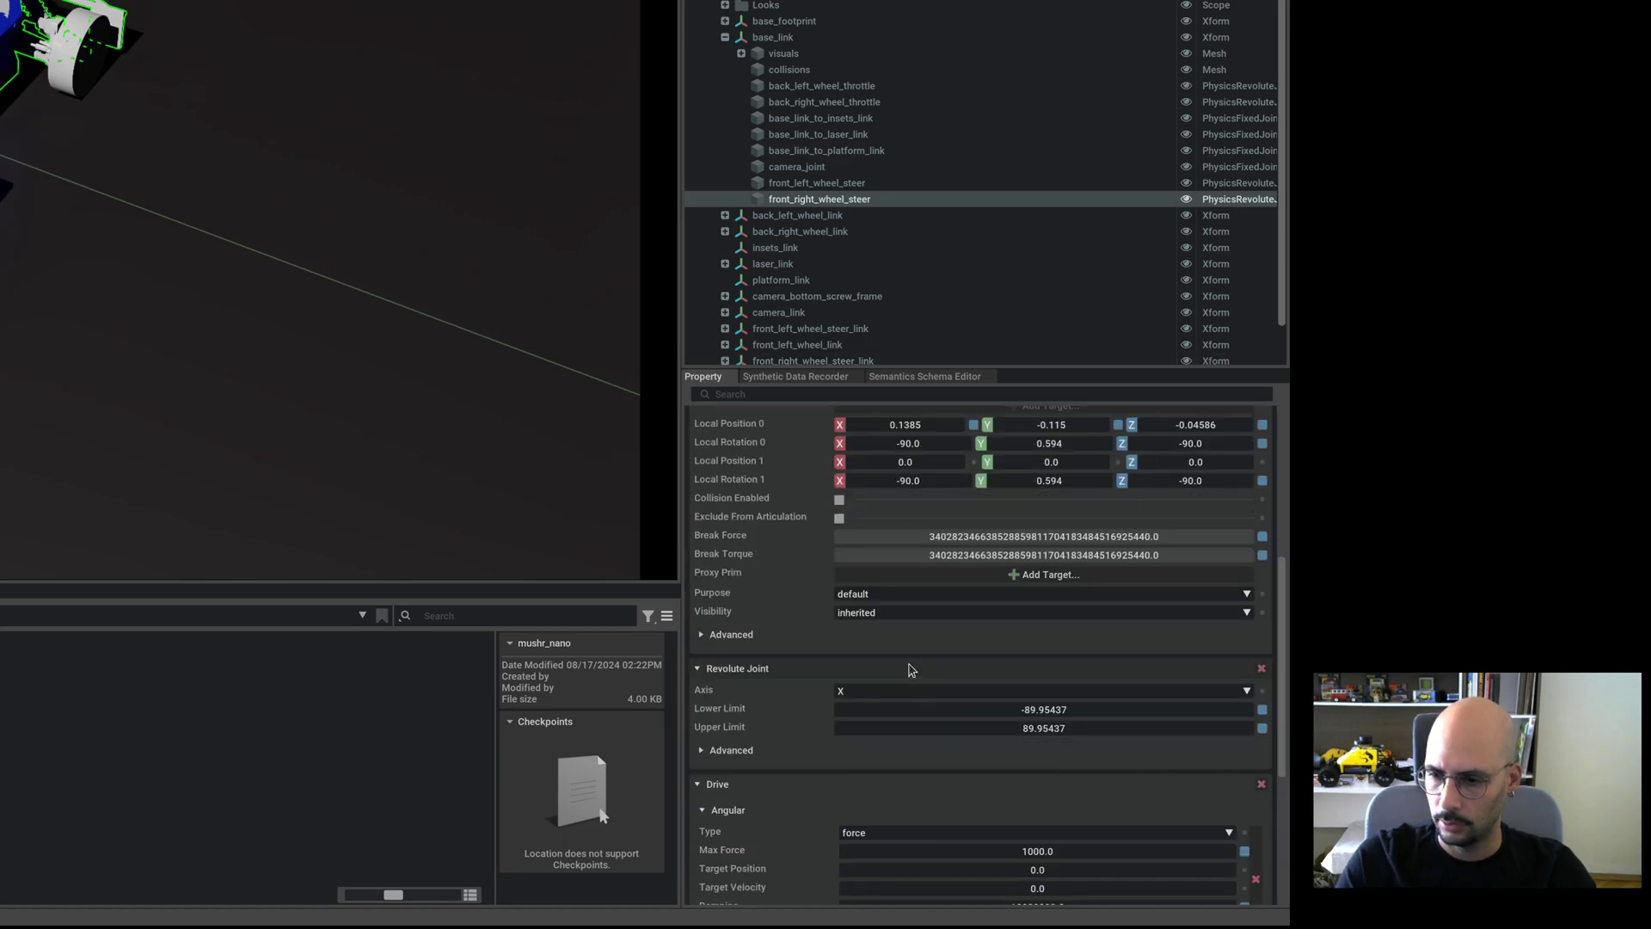
pyautogui.doubleClick(1057, 539)
pyautogui.write('-75')
pyautogui.press('Tab')
pyautogui.scroll(-1, 1057, 539)
pyautogui.press('BackSpace')
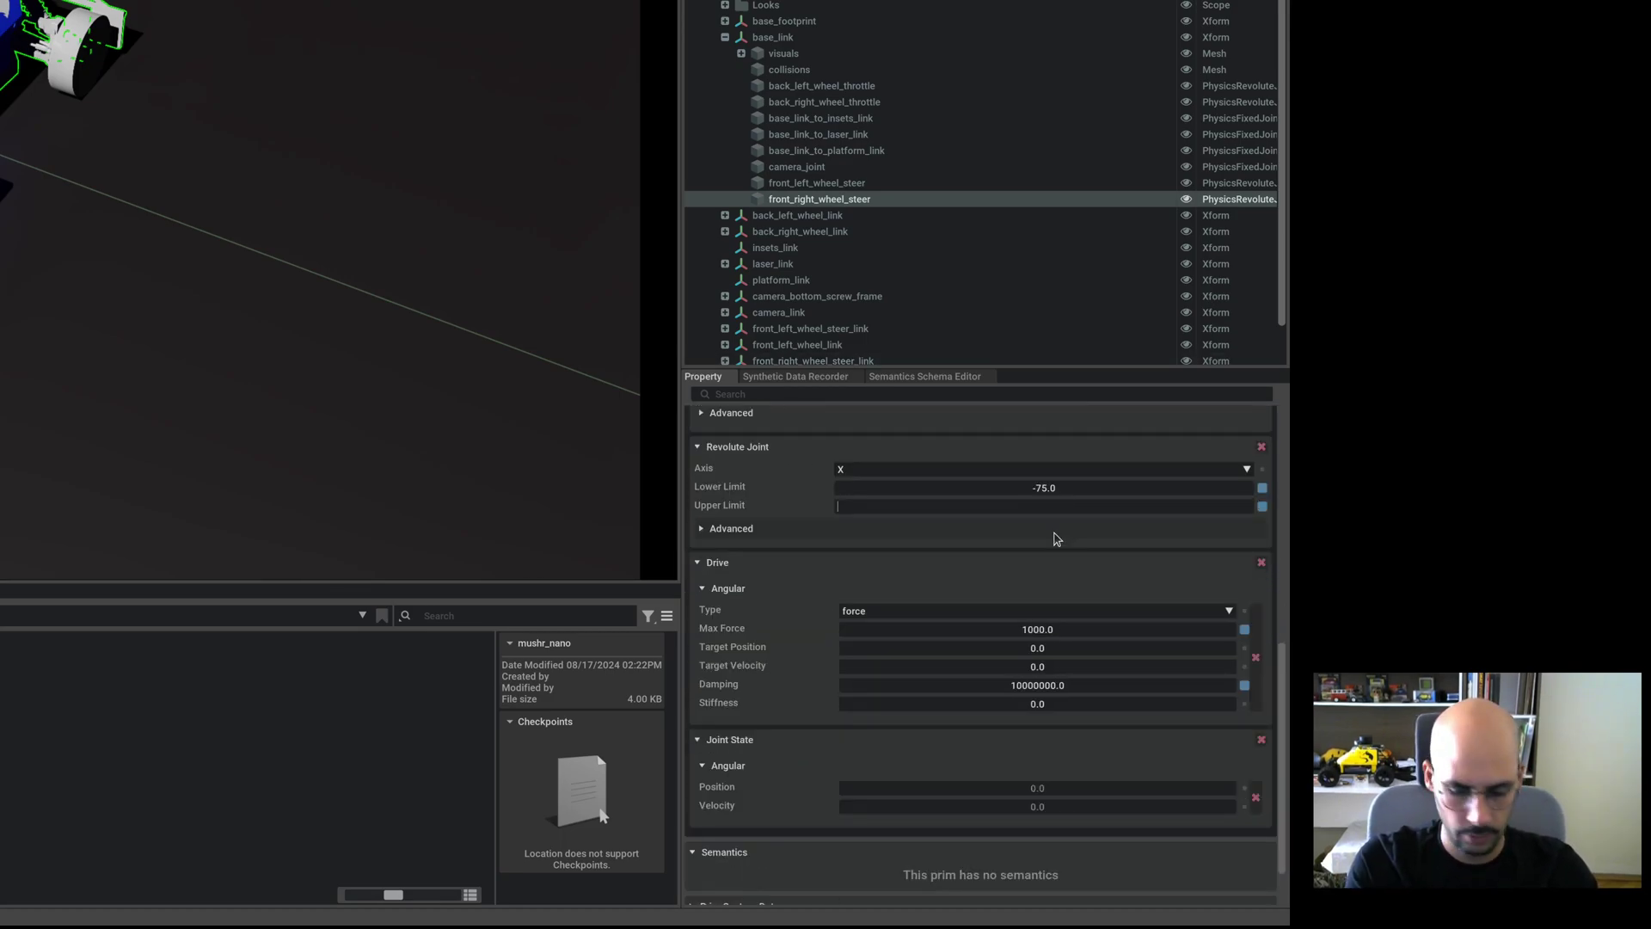
pyautogui.write('75')
pyautogui.click(1052, 528)
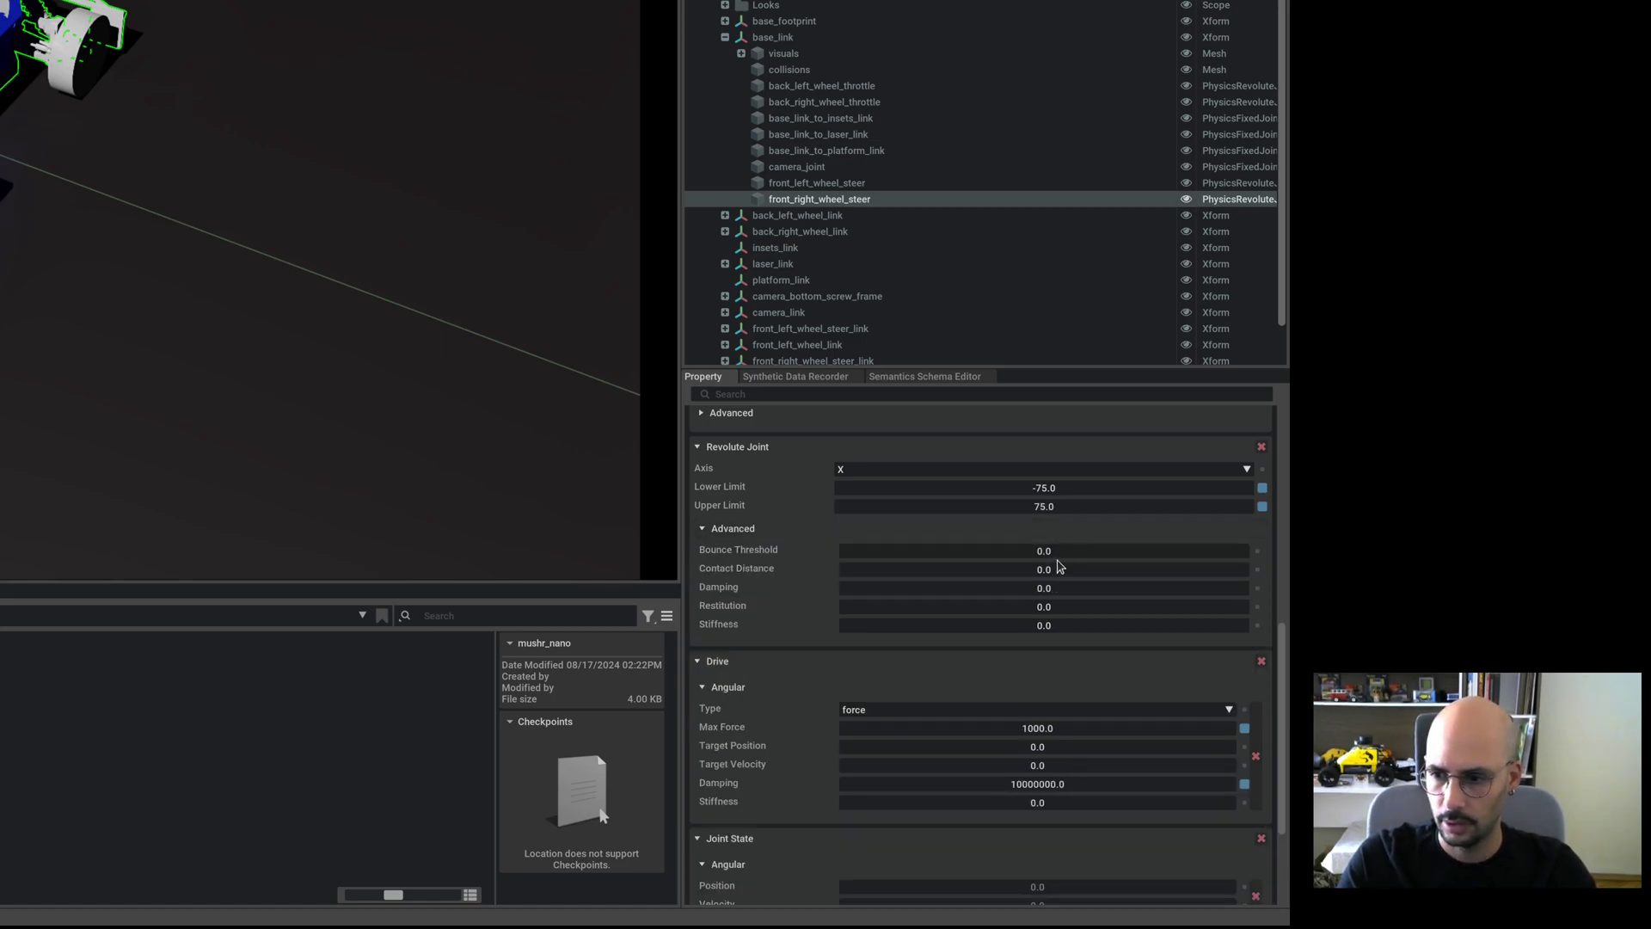
pyautogui.click(705, 531)
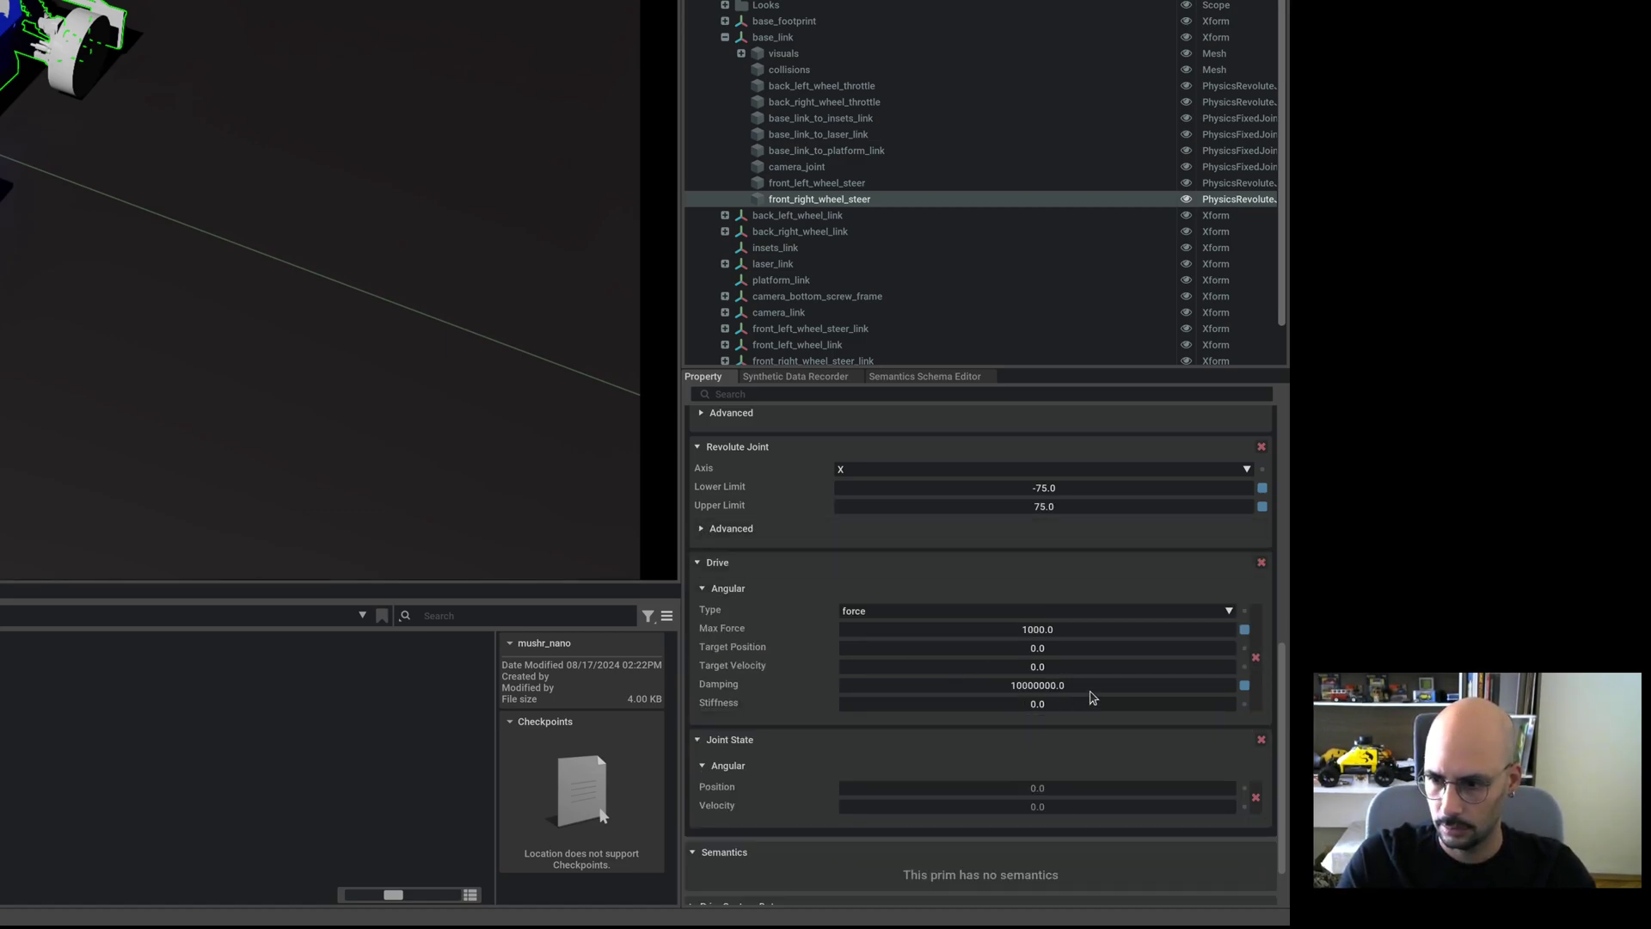
# Set the front_right_wheel_steer angular drive's damping to 1000 (10e2) and stiffness to 100000 (10e4), and save simple_scene.usd
pyautogui.doubleClick(1053, 683)
pyautogui.write('1000')
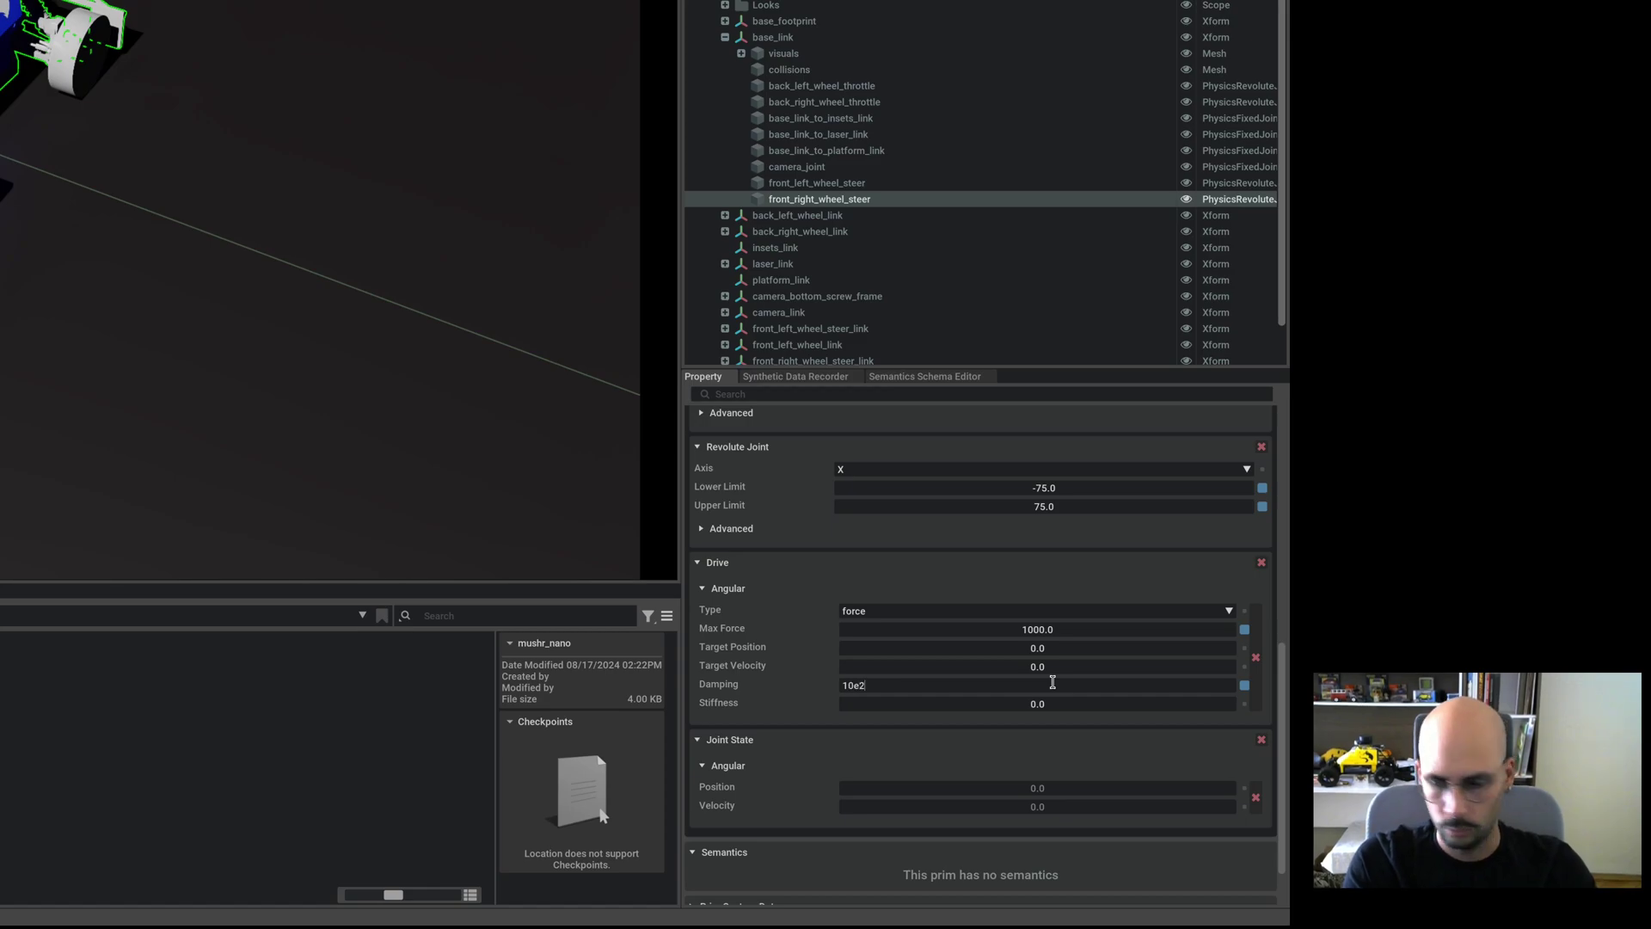
pyautogui.press('Tab')
pyautogui.press('BackSpace')
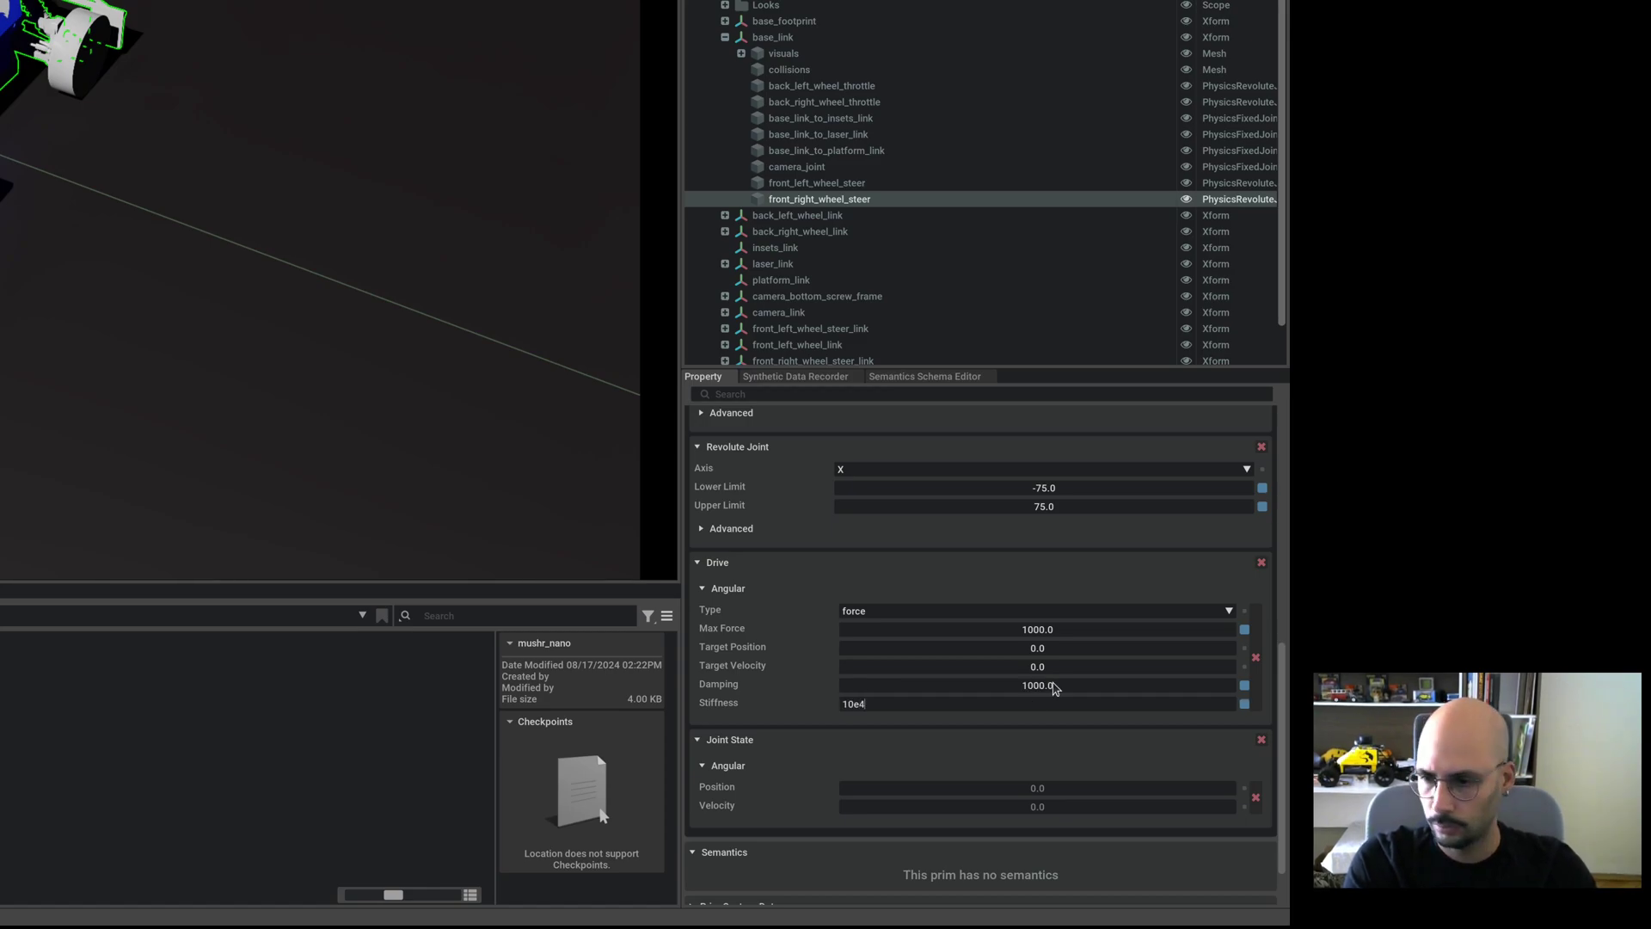
pyautogui.press('Return')
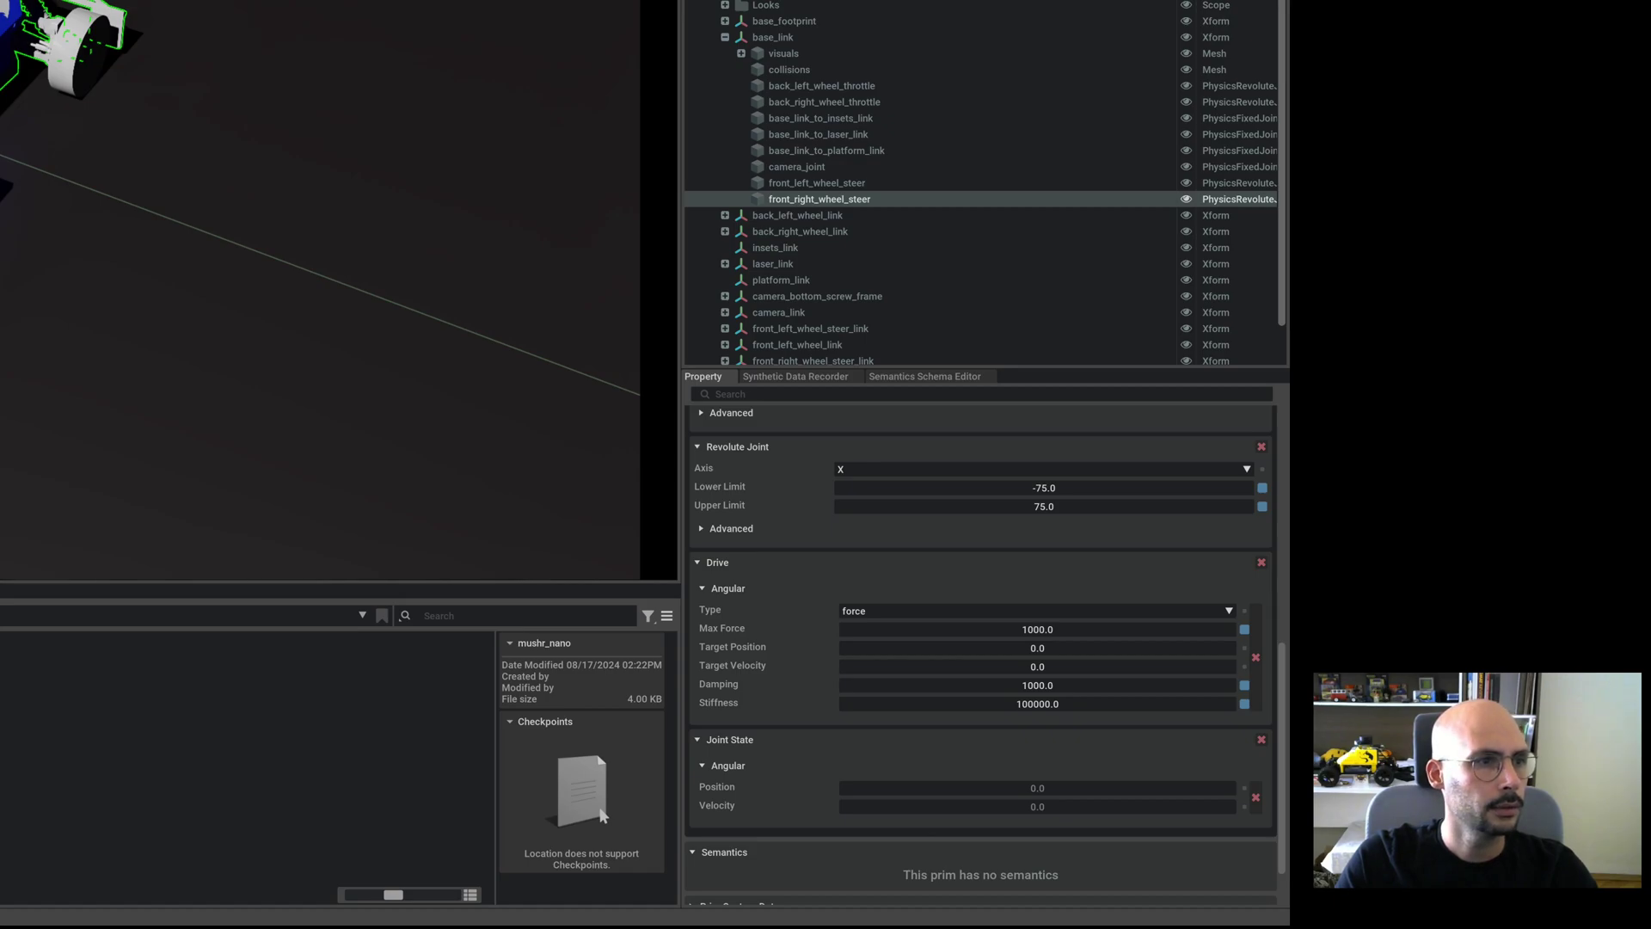
pyautogui.hotkey('ctrl', 's')
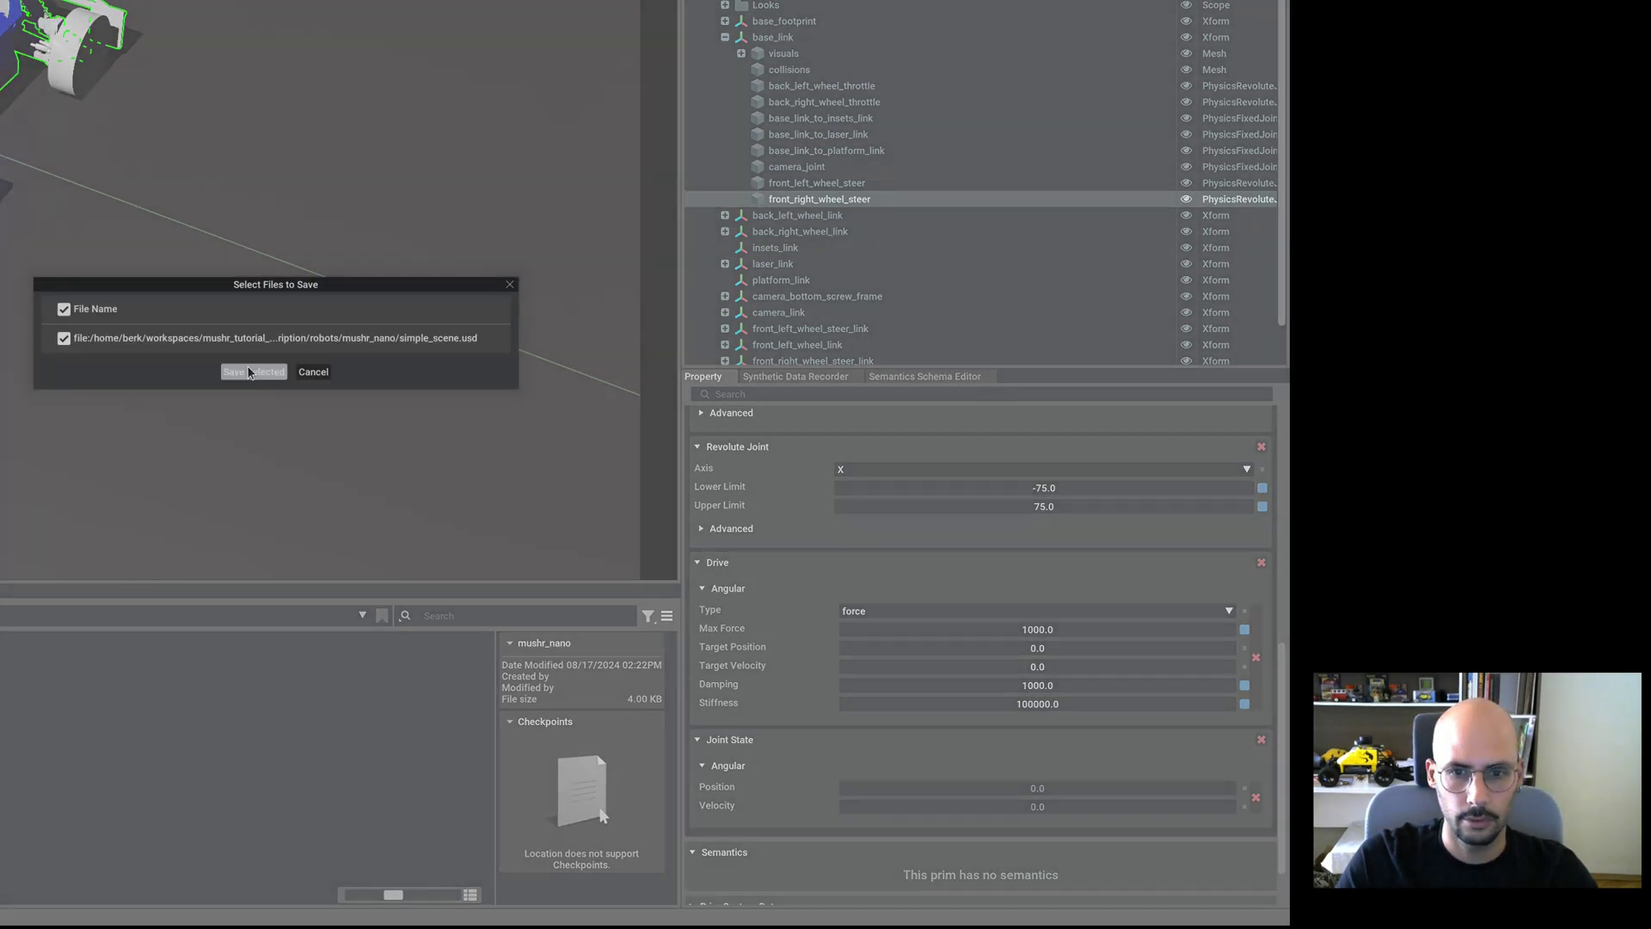
pyautogui.press('Return')
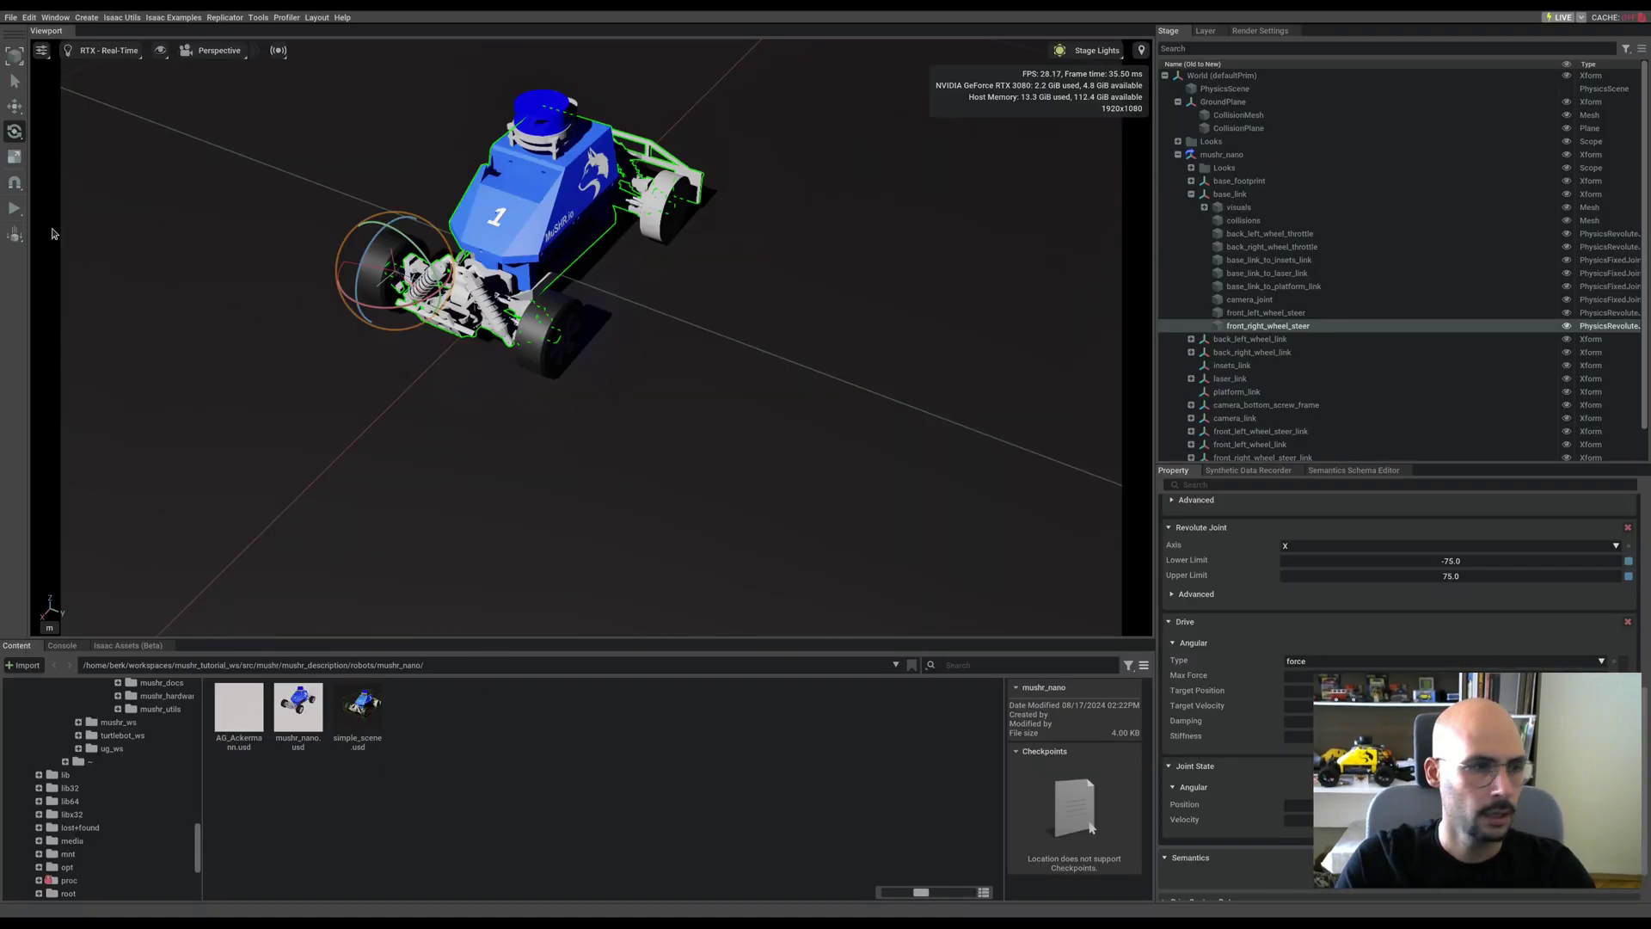
# Start the simulation and watch the MuSHR robot drive, from afar and close up around its wheels
pyautogui.click(14, 209)
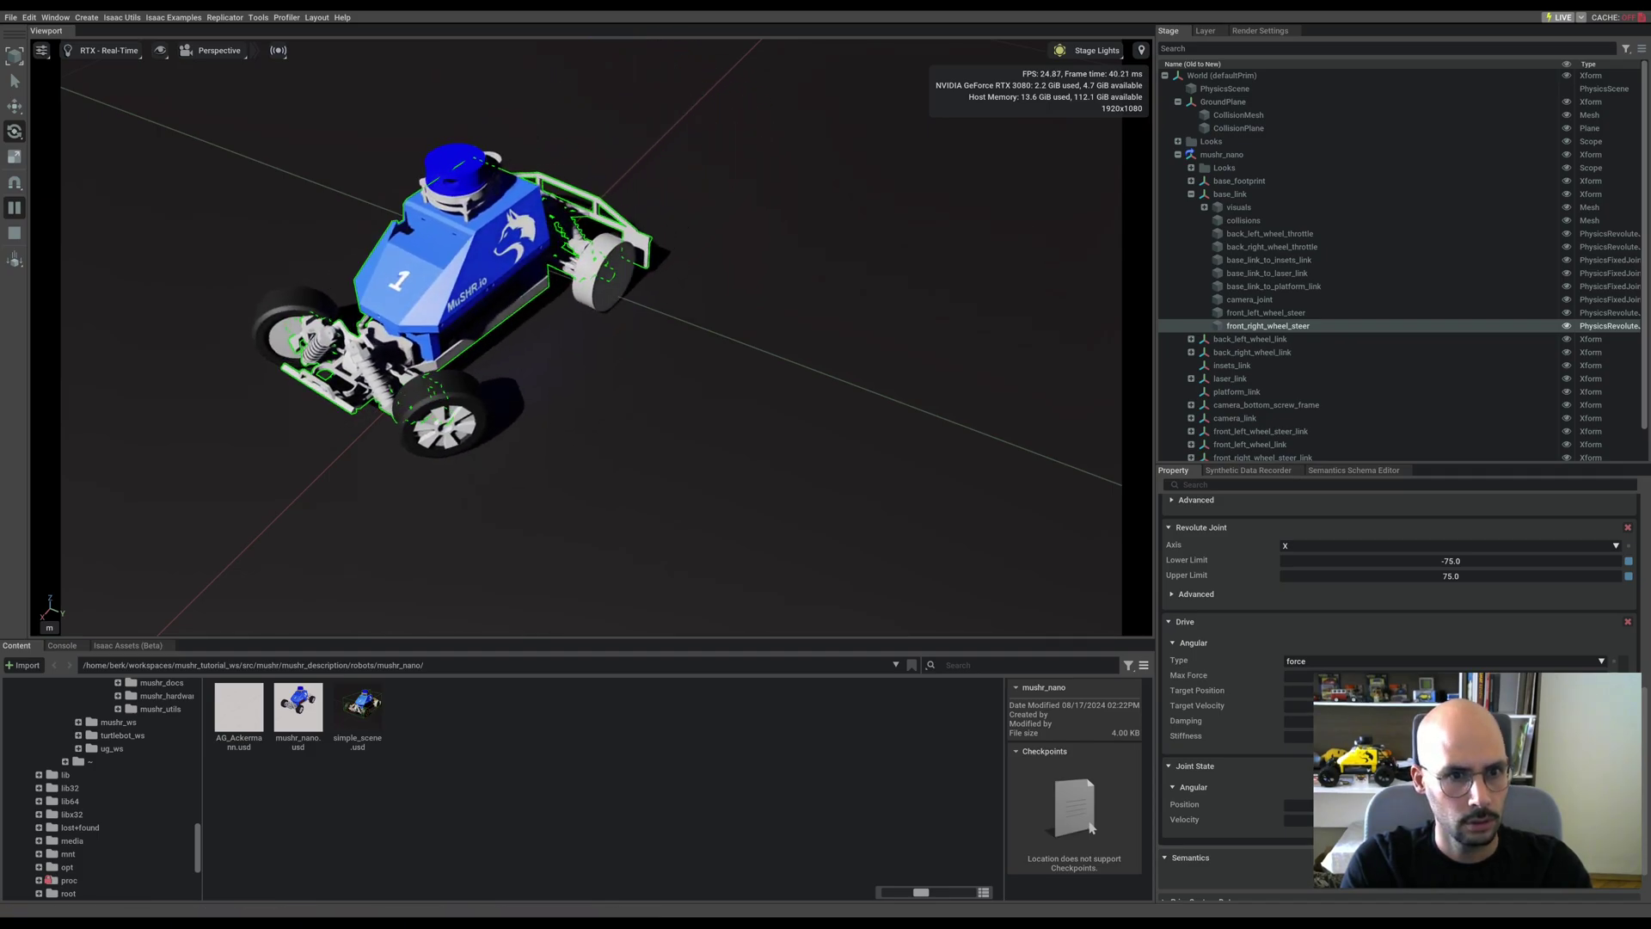
pyautogui.scroll(-5, 510, 294)
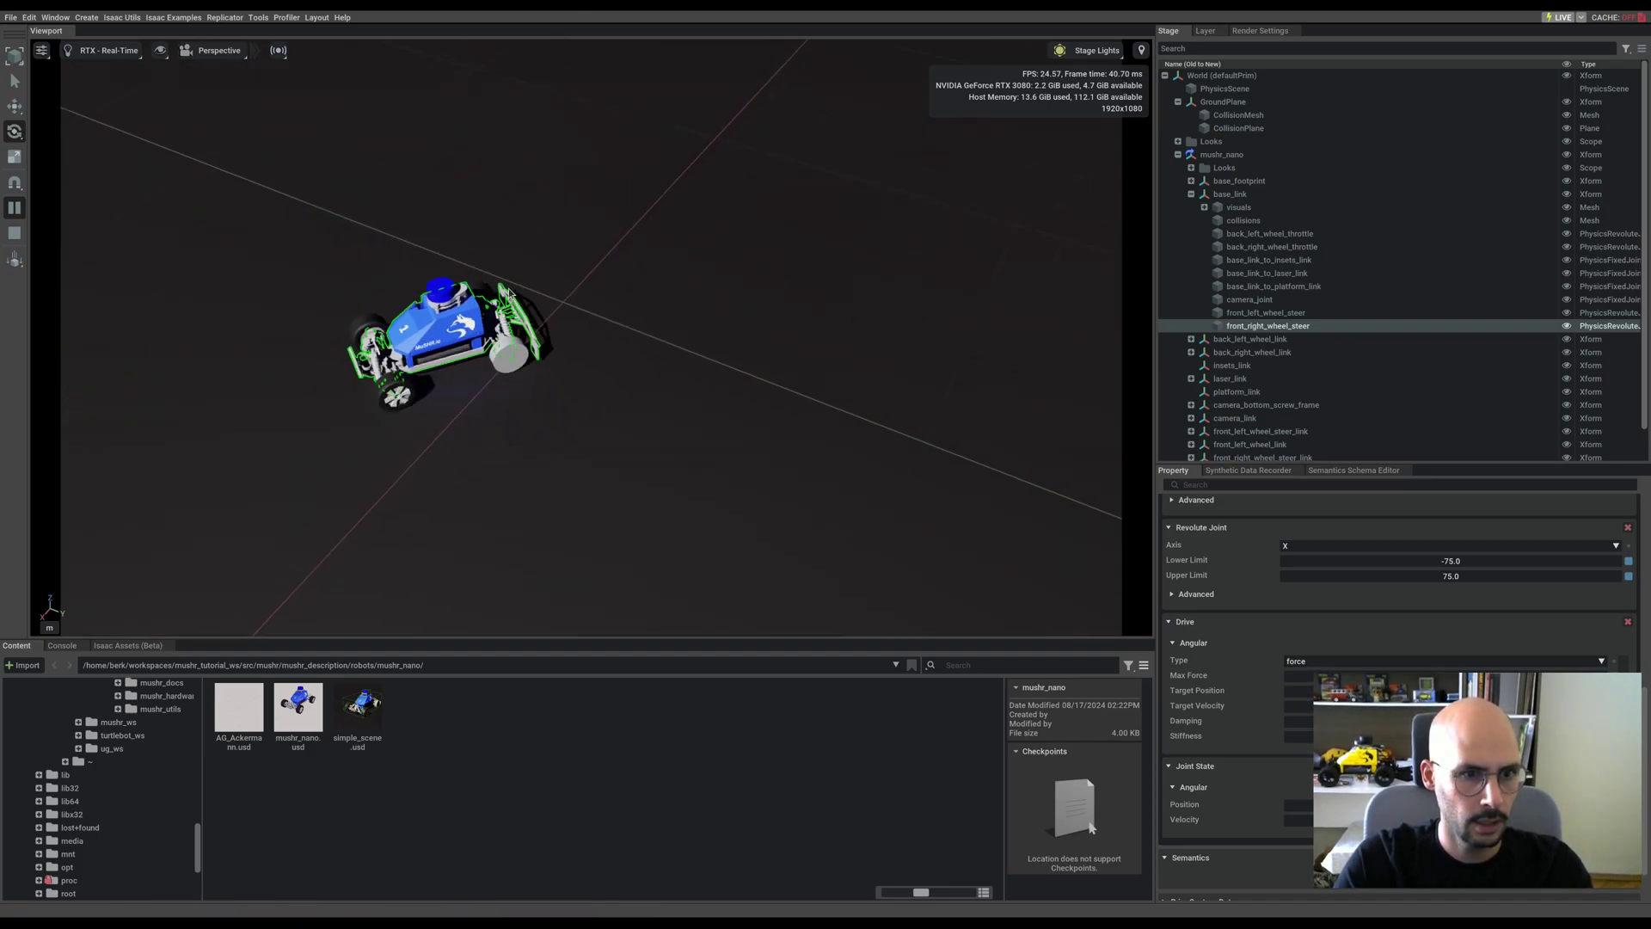
pyautogui.moveTo(510, 294); pyautogui.dragTo(759, 232, button='right')
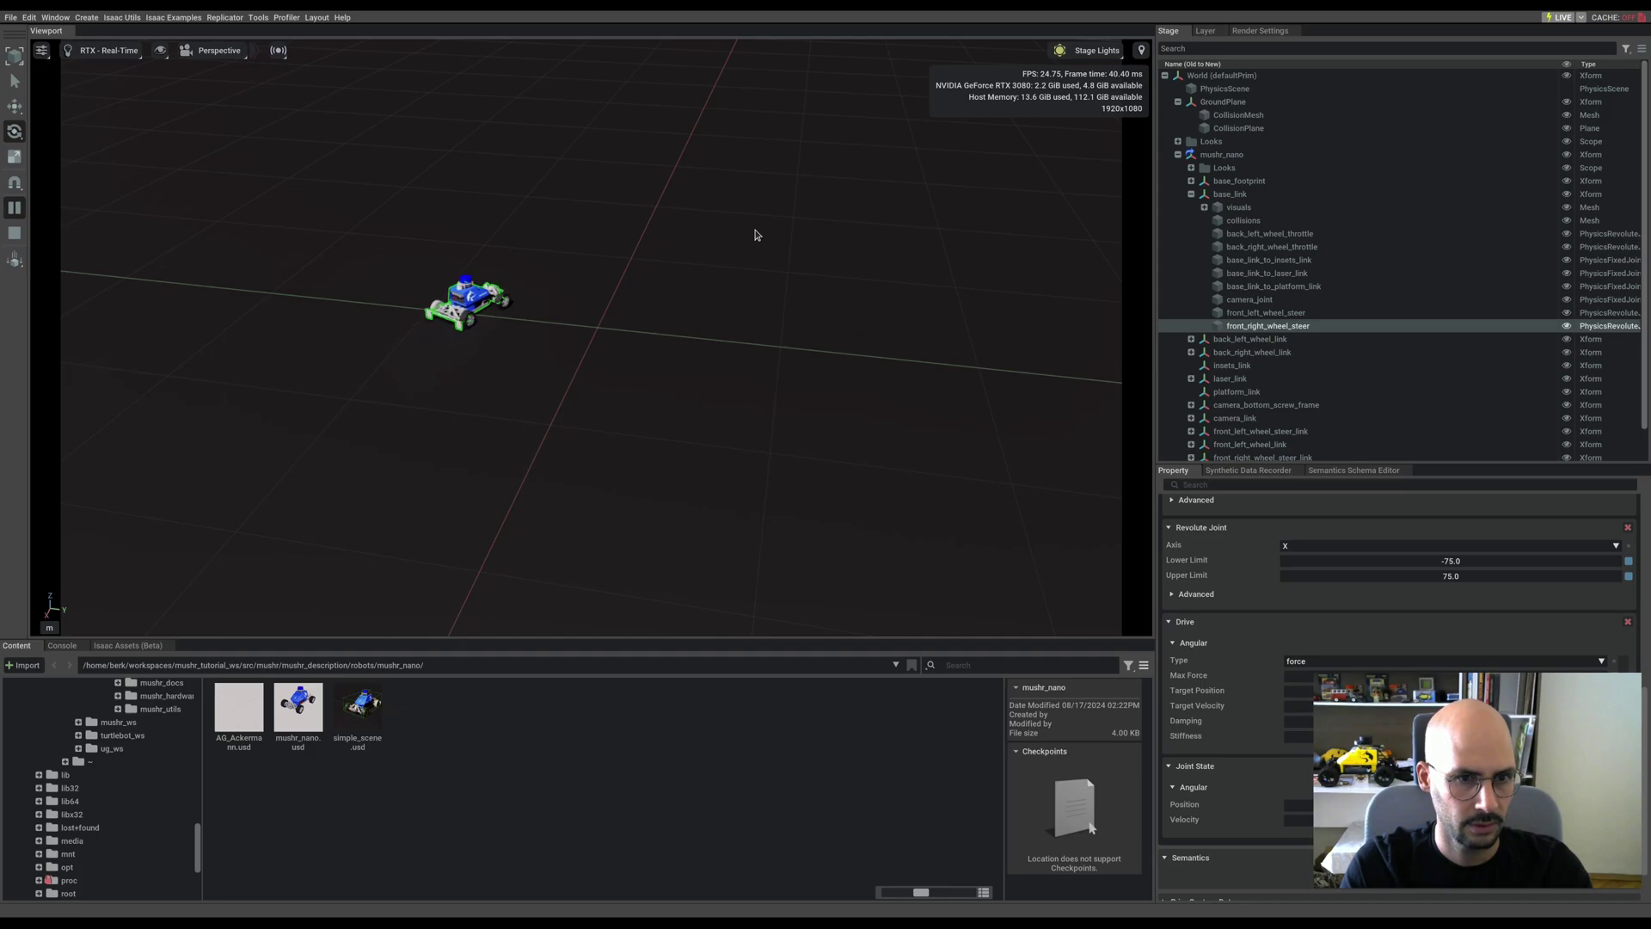
pyautogui.scroll(5, 543, 166)
pyautogui.moveTo(512, 221); pyautogui.dragTo(660, 424, button='middle')
pyautogui.scroll(3, 643, 392)
pyautogui.moveTo(637, 379); pyautogui.dragTo(538, 329, button='right')
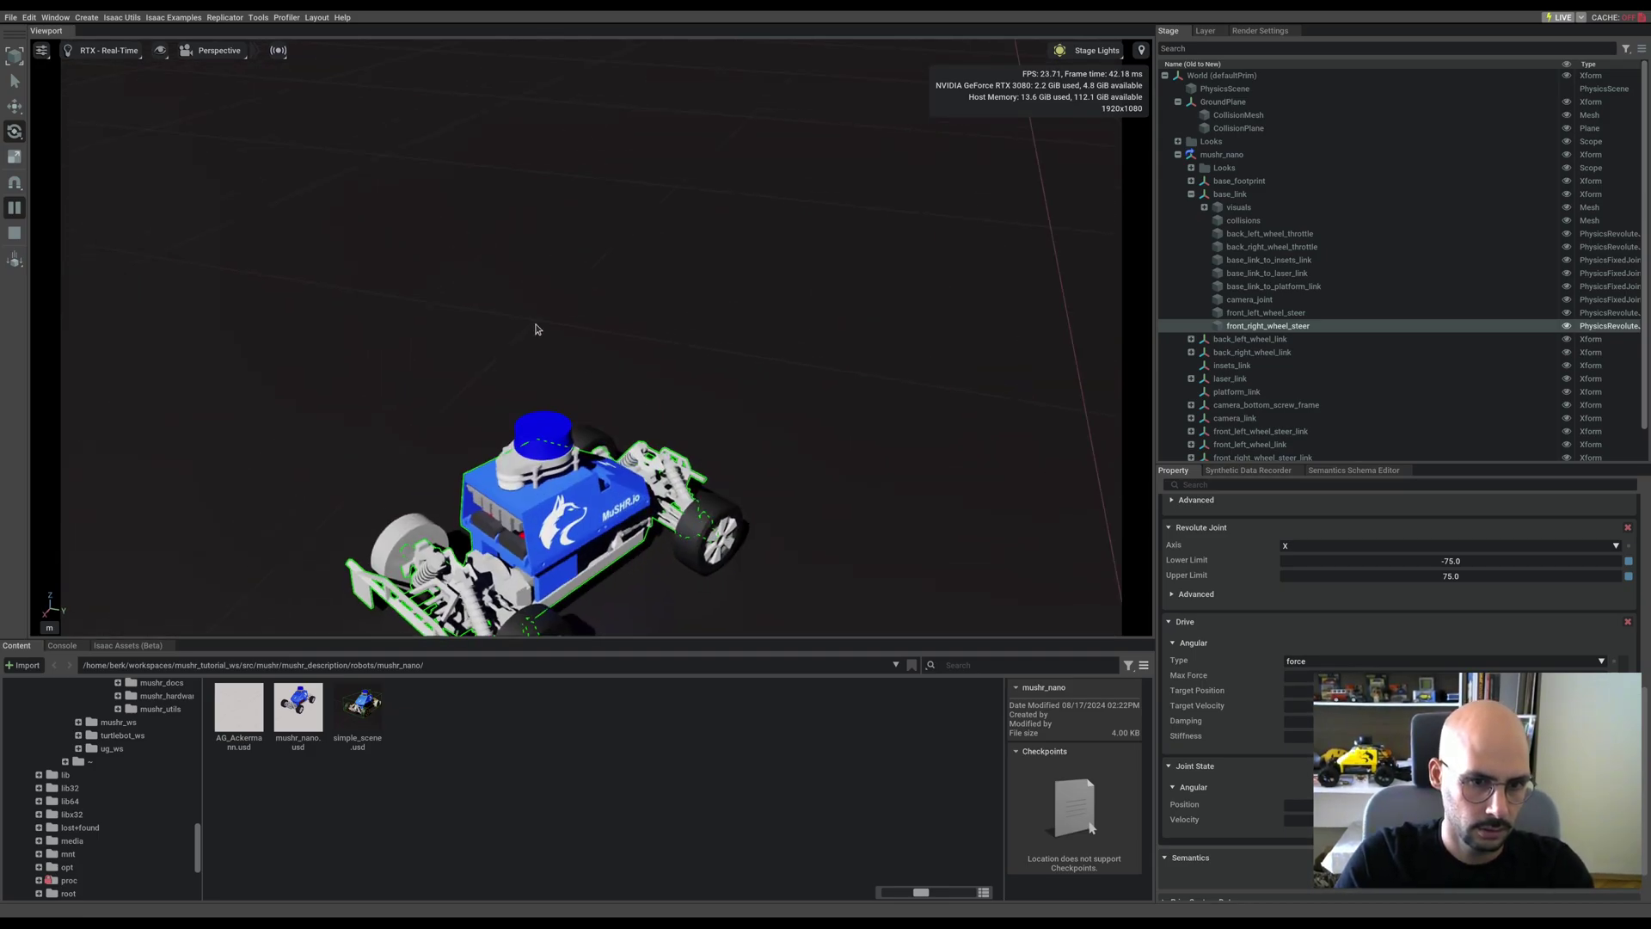
pyautogui.moveTo(538, 329); pyautogui.dragTo(446, 255, button='middle')
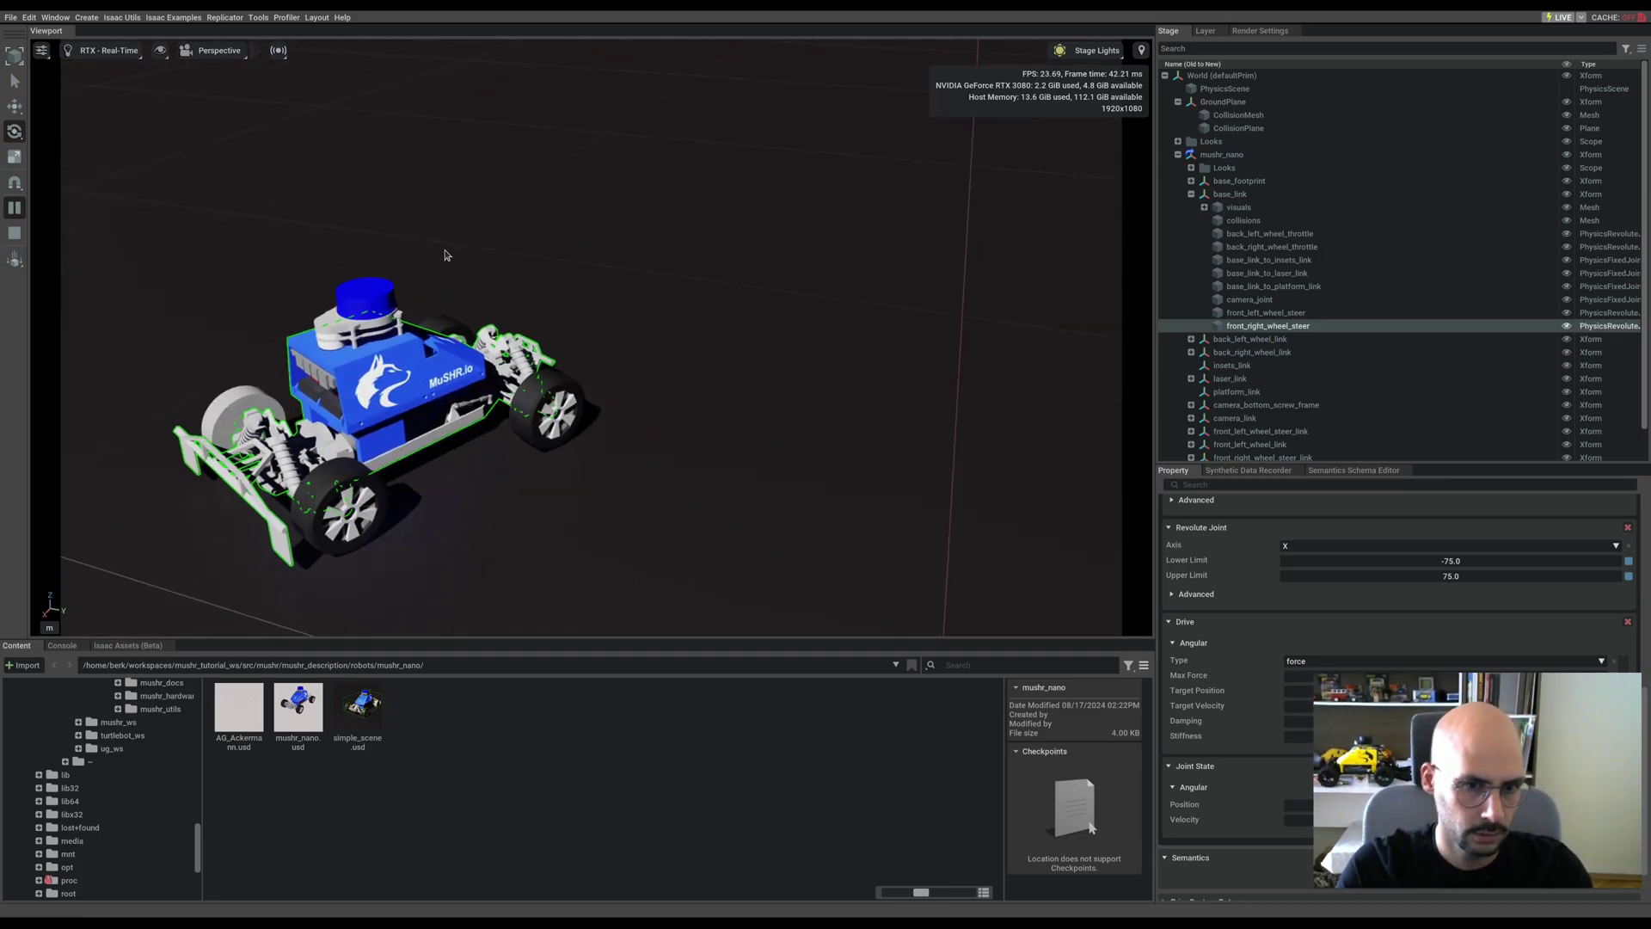